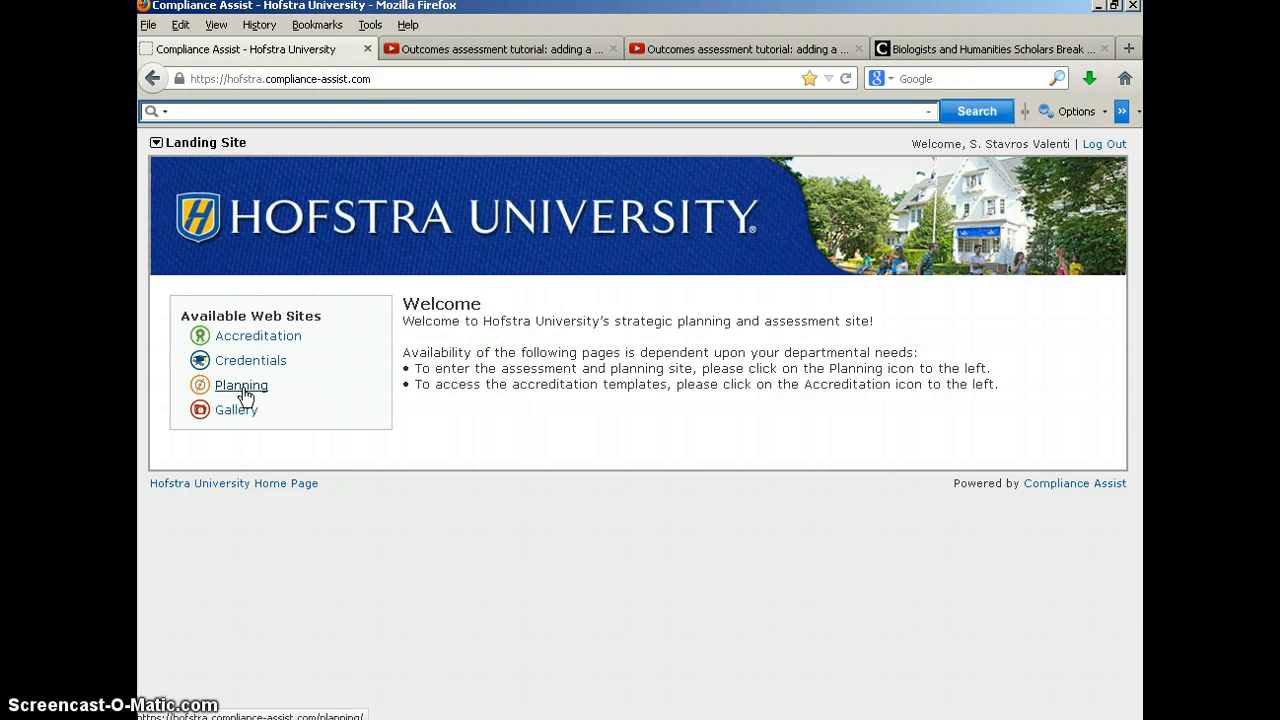
Open the Planning site and display the Assessments planning items on My Dashboard.
click(241, 388)
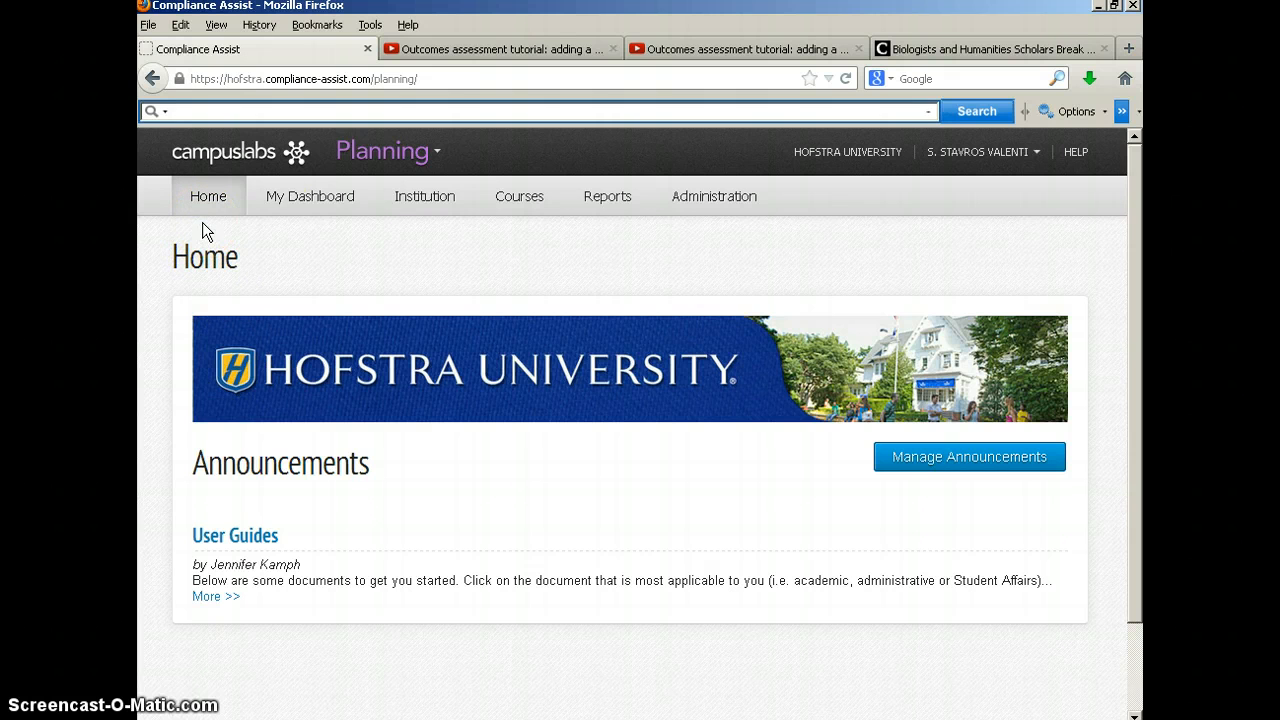
click(314, 204)
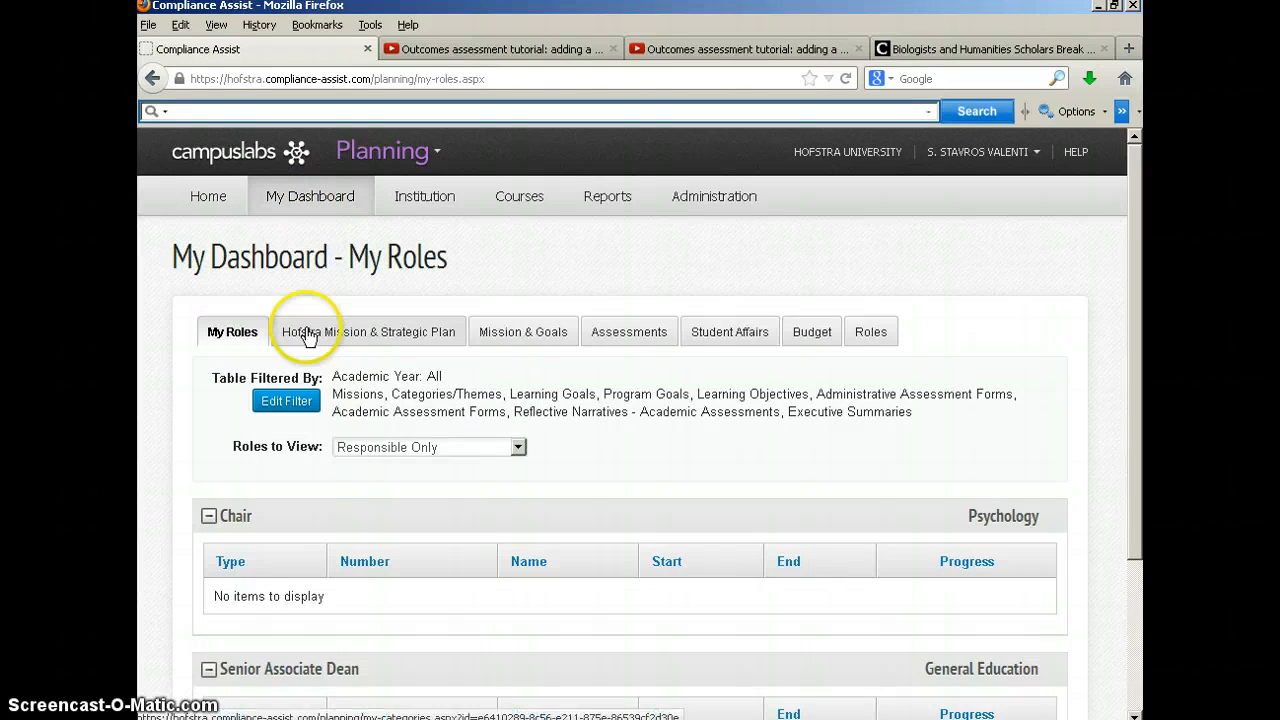
click(630, 335)
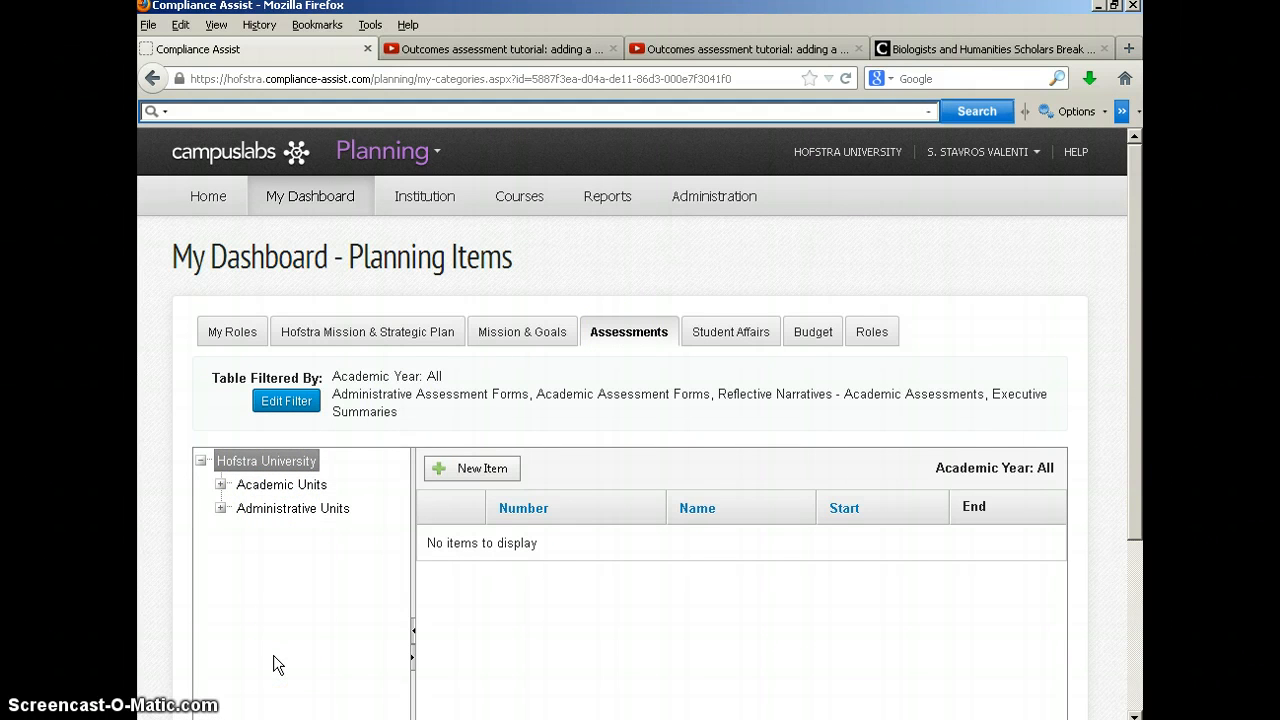
Expand Academic Units, Colleges and HCLAS in the Hofstra University unit tree.
click(220, 485)
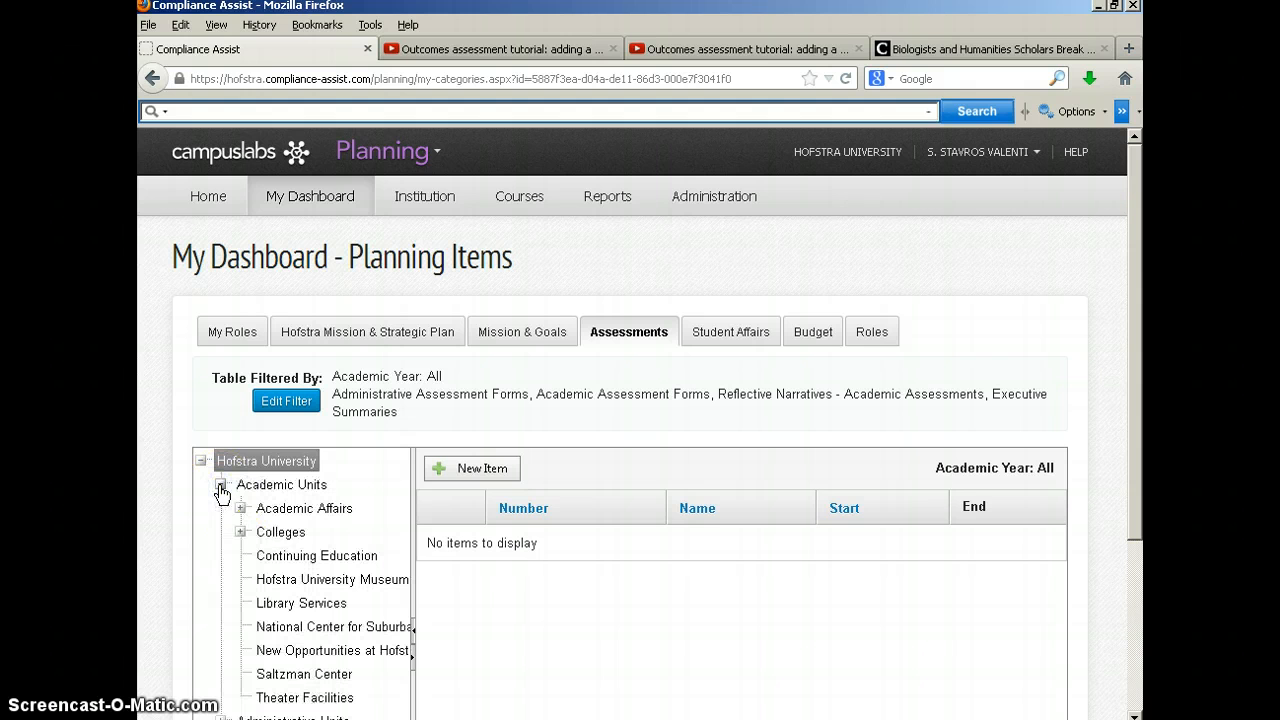
click(240, 532)
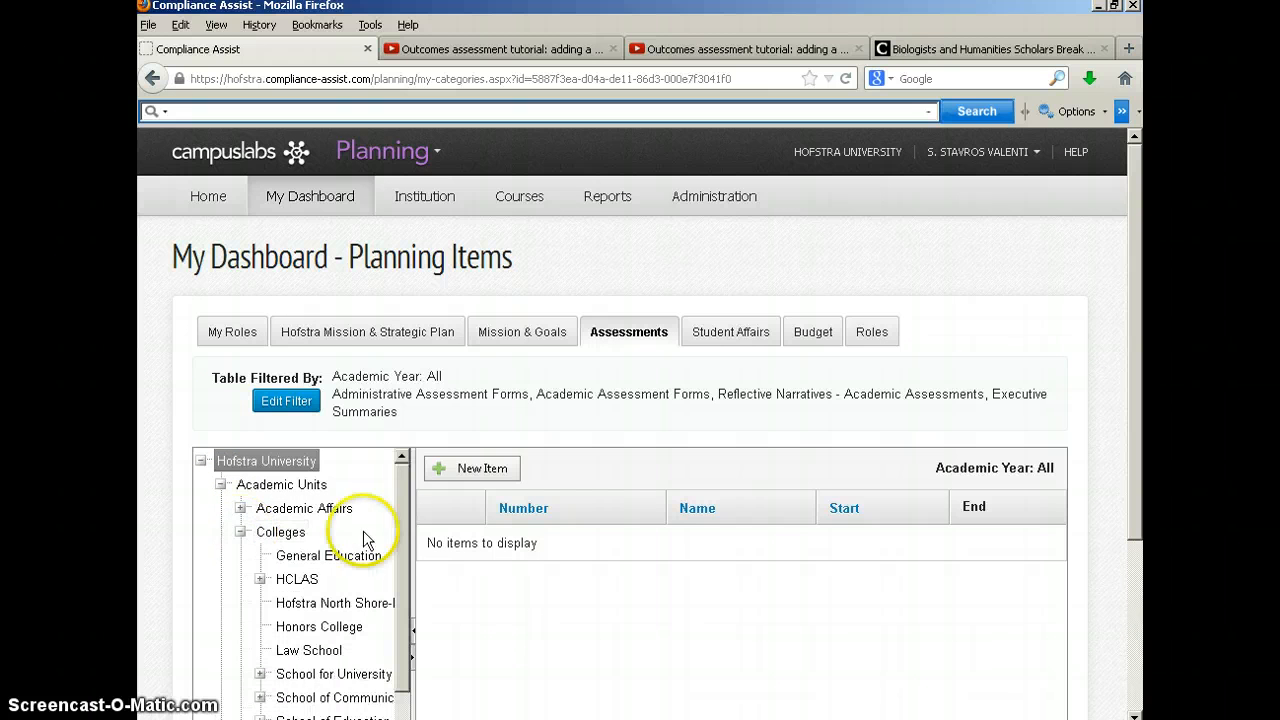
drag(404, 514, 393, 615)
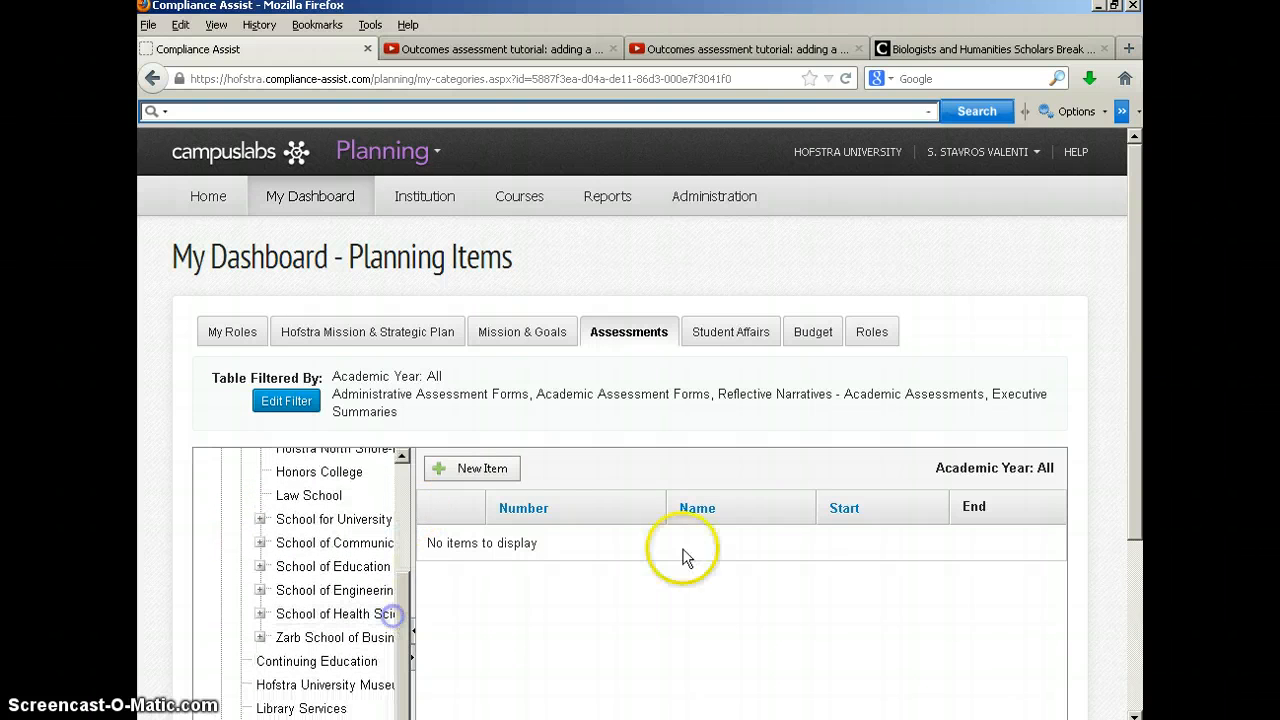
mouse_move(1137, 434)
mouse_down()
mouse_move(1134, 477)
mouse_move(1122, 424)
mouse_up()
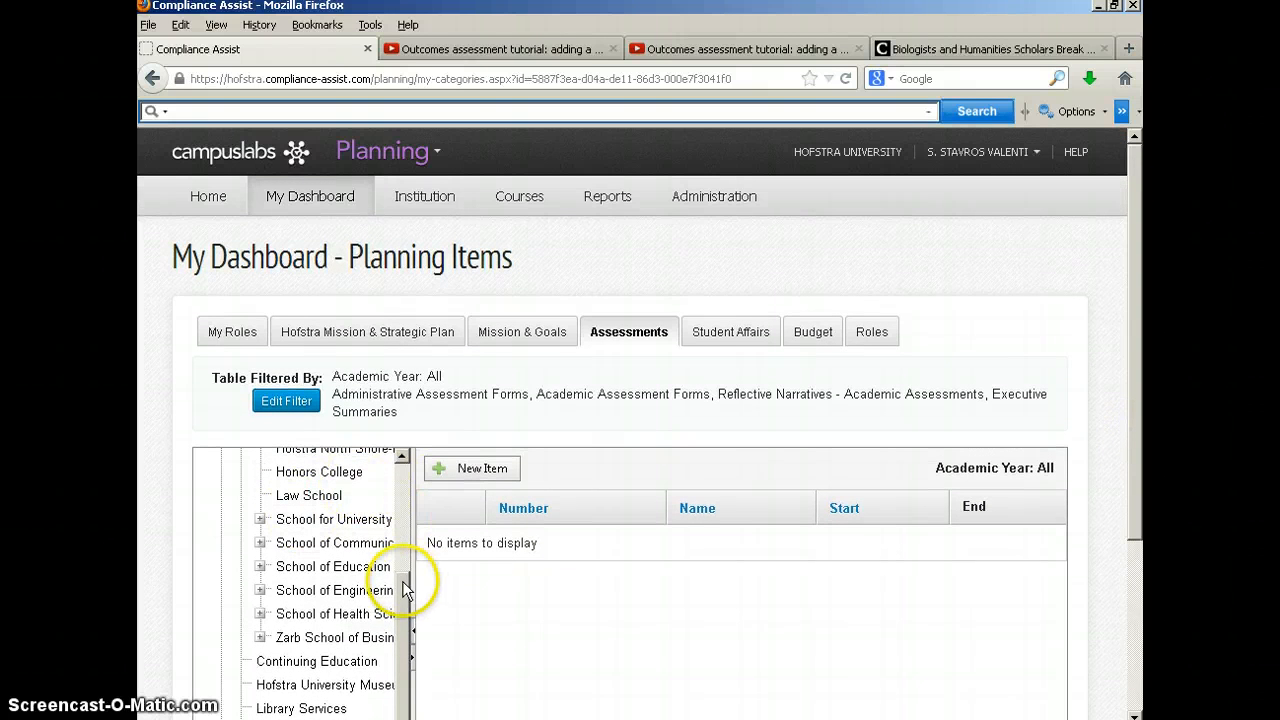
drag(405, 590, 403, 475)
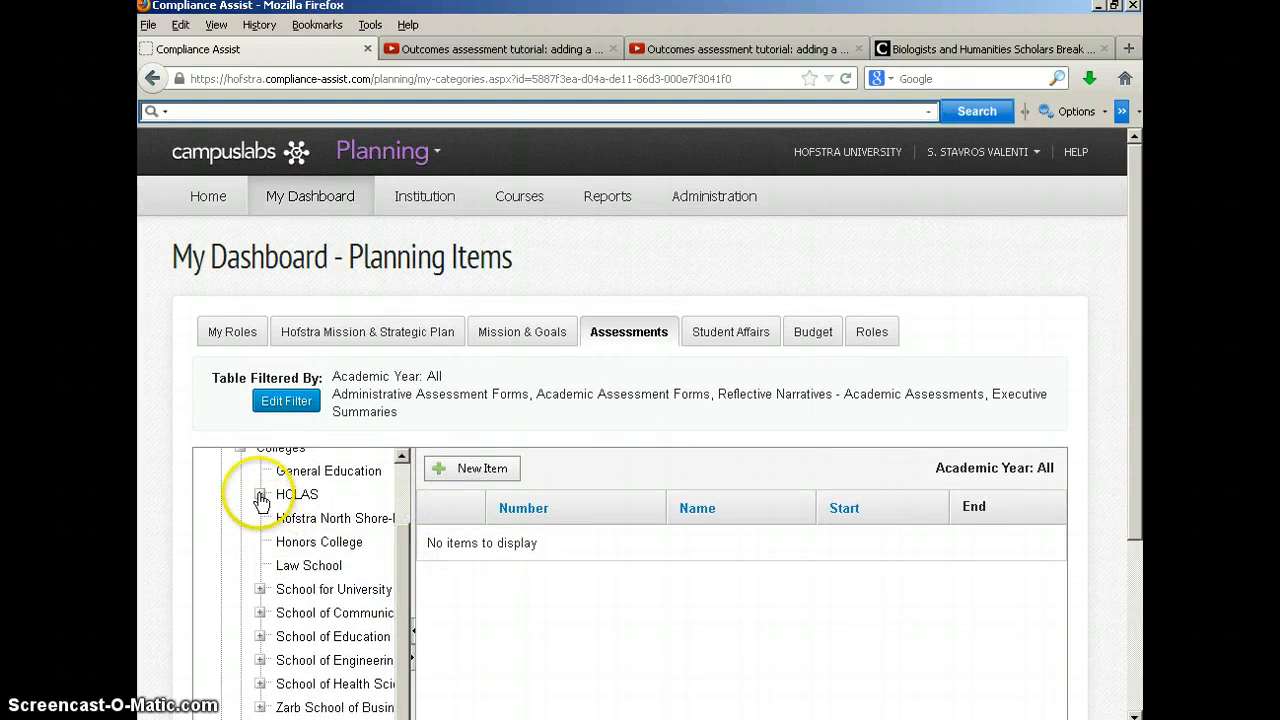
click(260, 497)
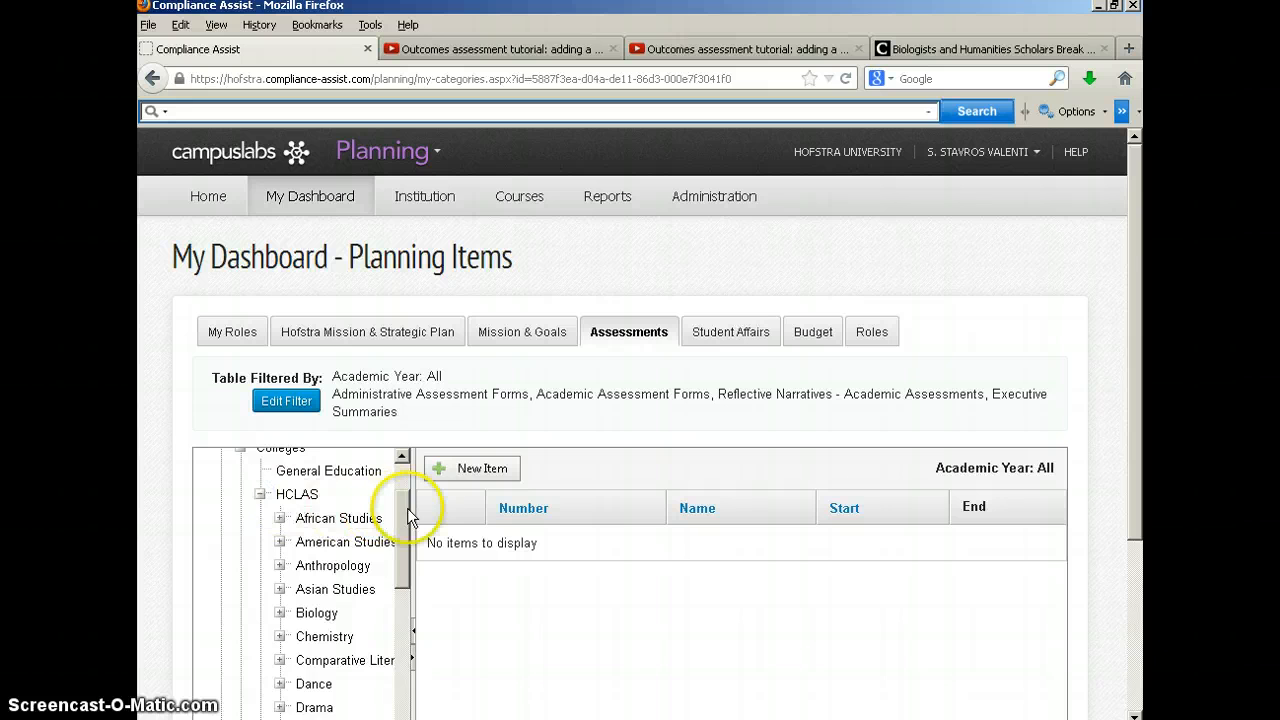
Expand Psychology under HCLAS, widen the unit tree, and select the Psychology BA program.
drag(408, 515, 403, 628)
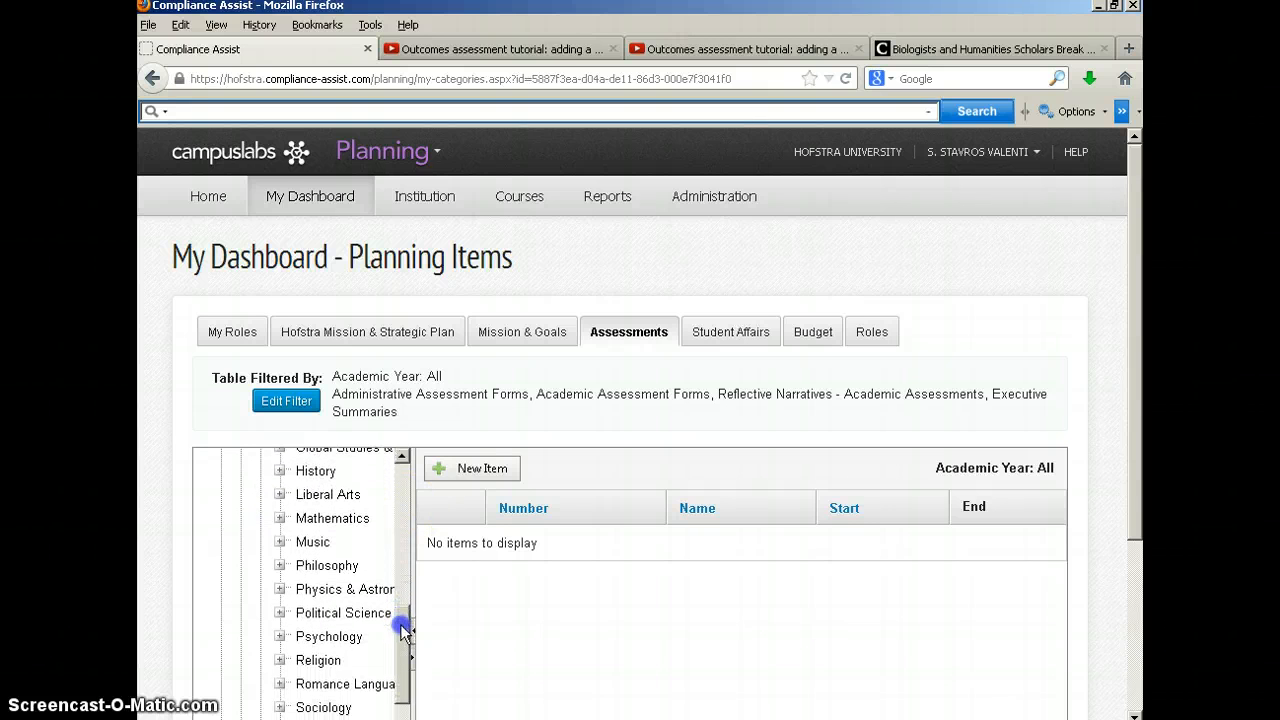
click(322, 634)
click(404, 635)
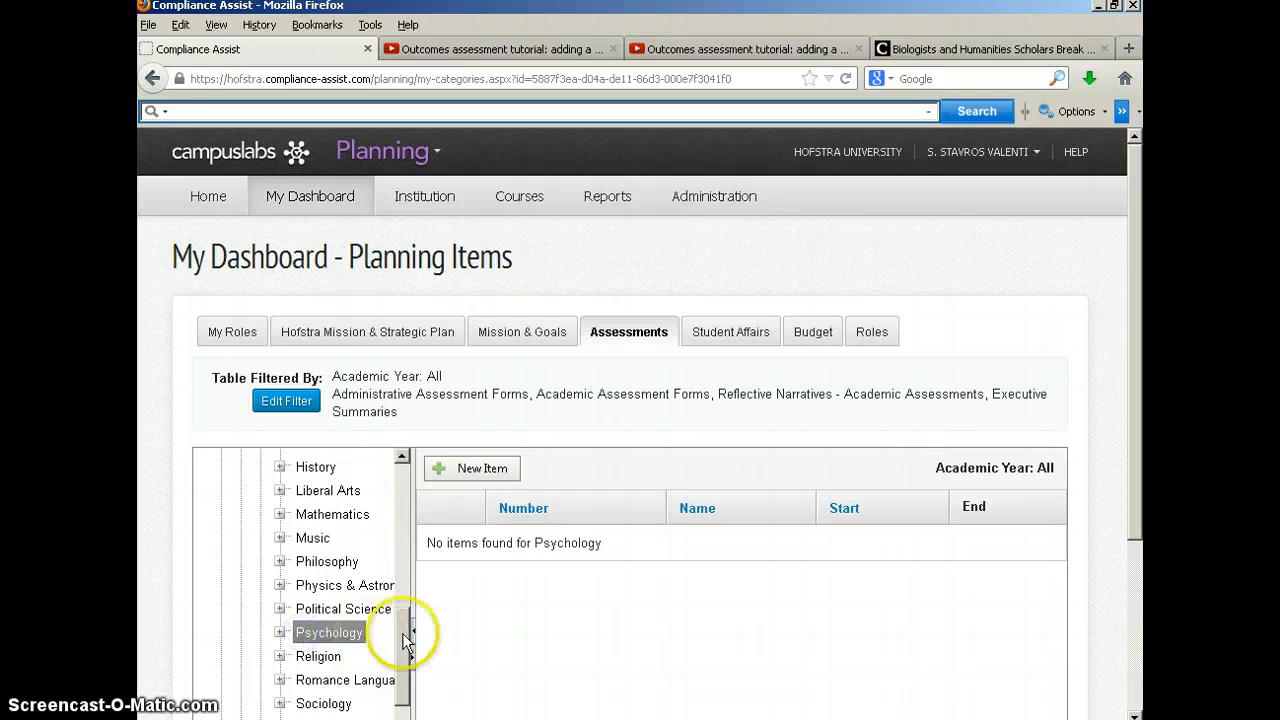
click(280, 632)
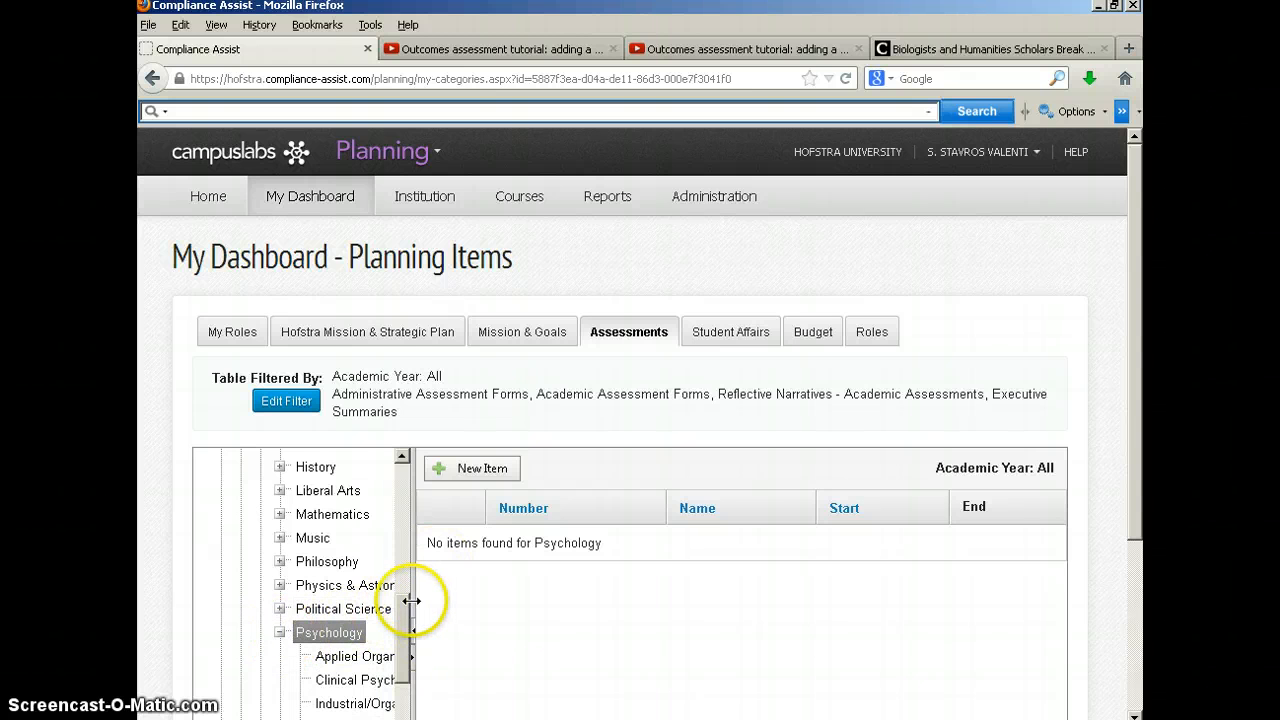
drag(411, 600, 578, 597)
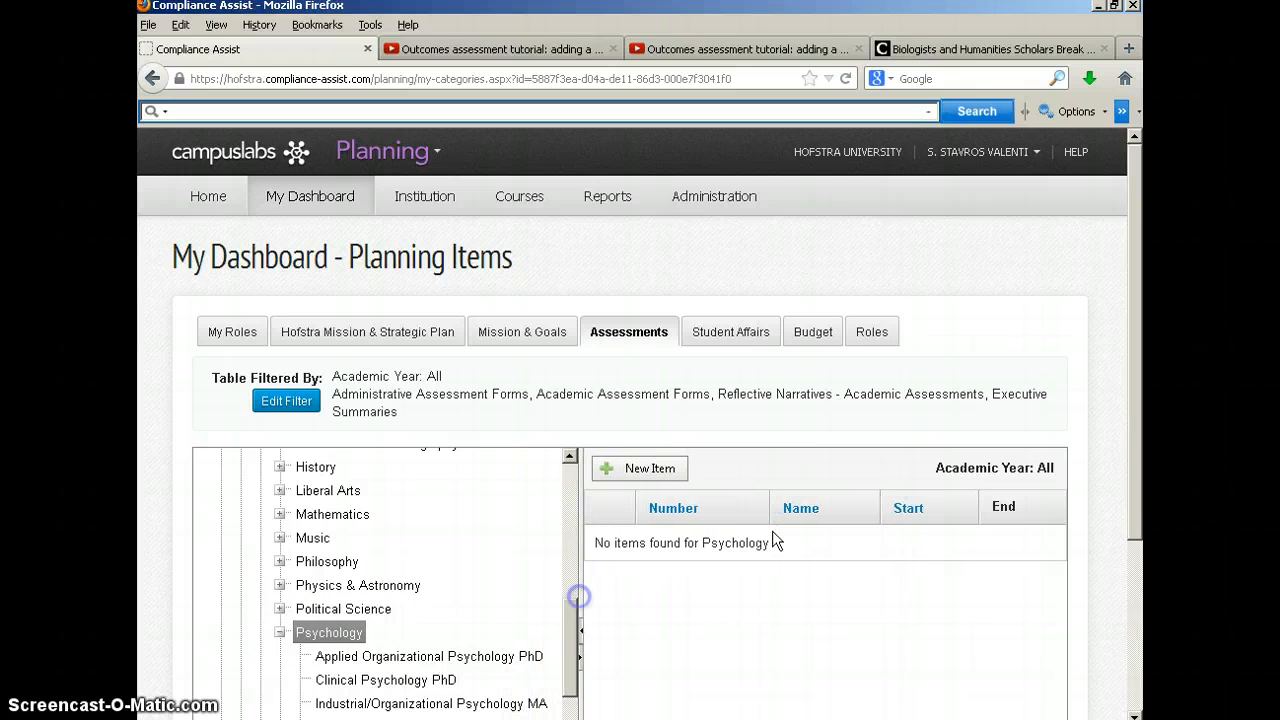
drag(1132, 441, 1123, 523)
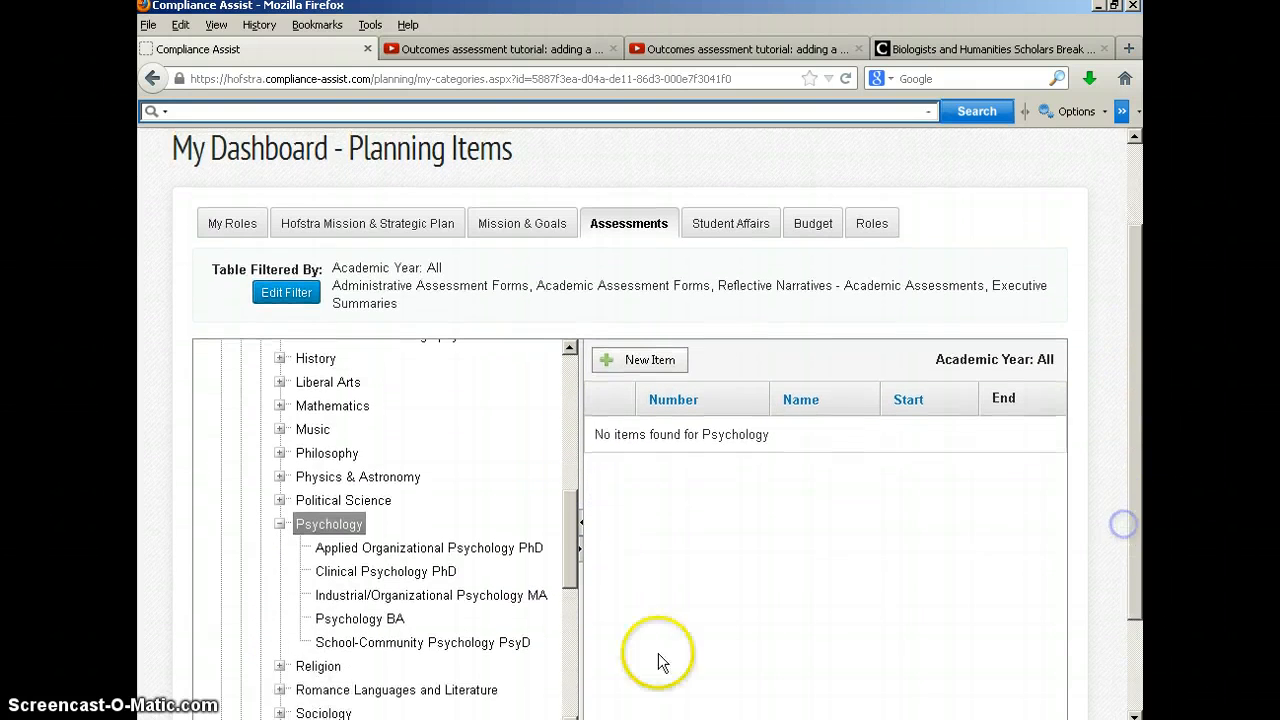
click(378, 620)
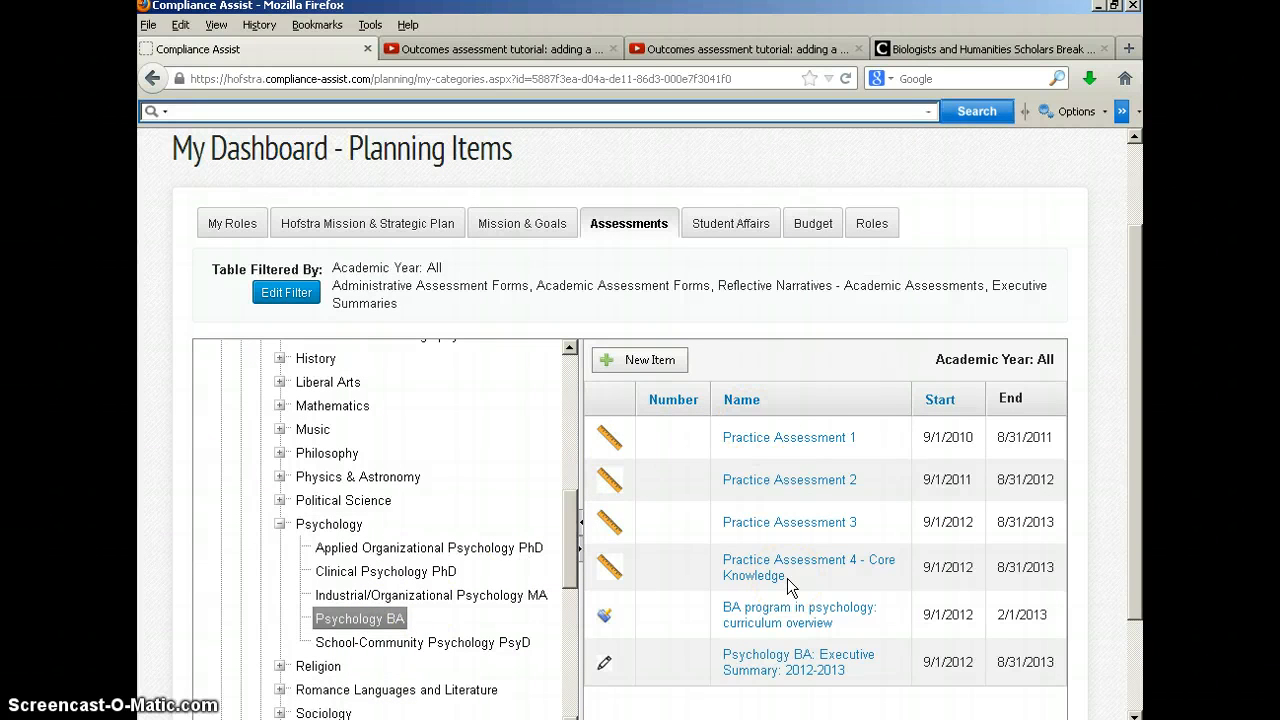
Create a new Academic Assessment Form for Psychology BA titled "Practice Assessment 5 - Major Fields Test".
click(640, 360)
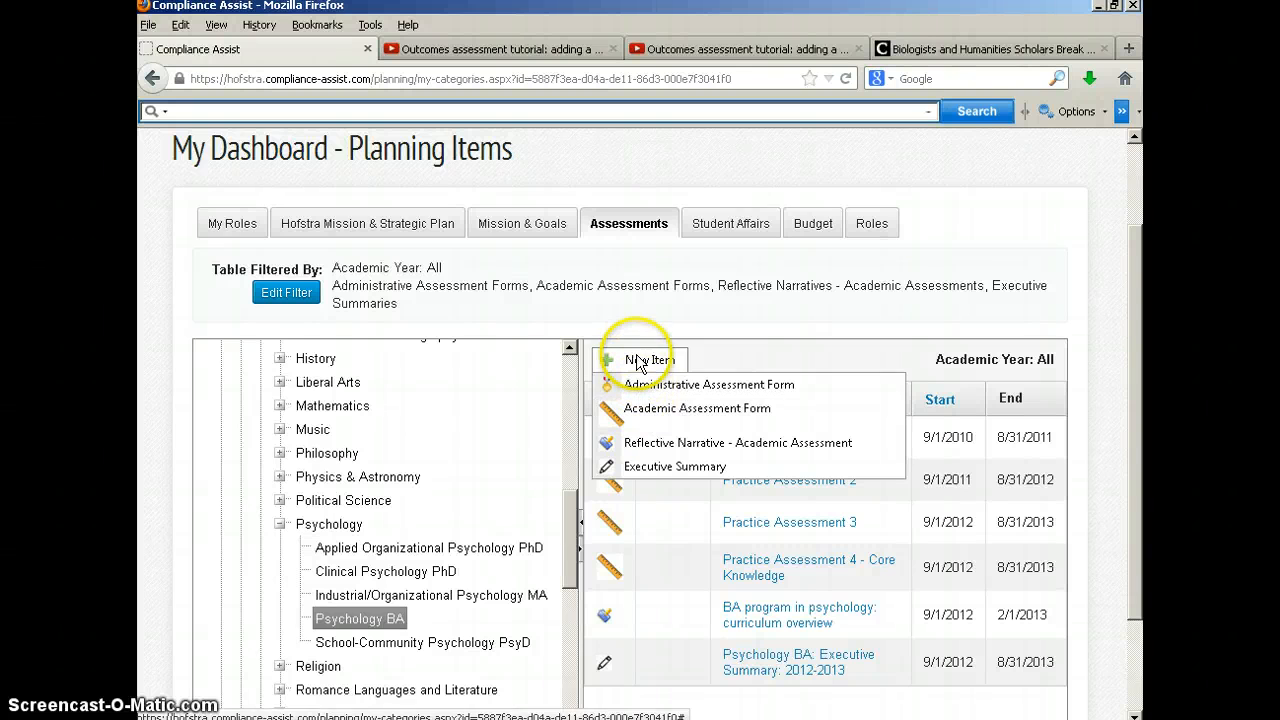
click(652, 410)
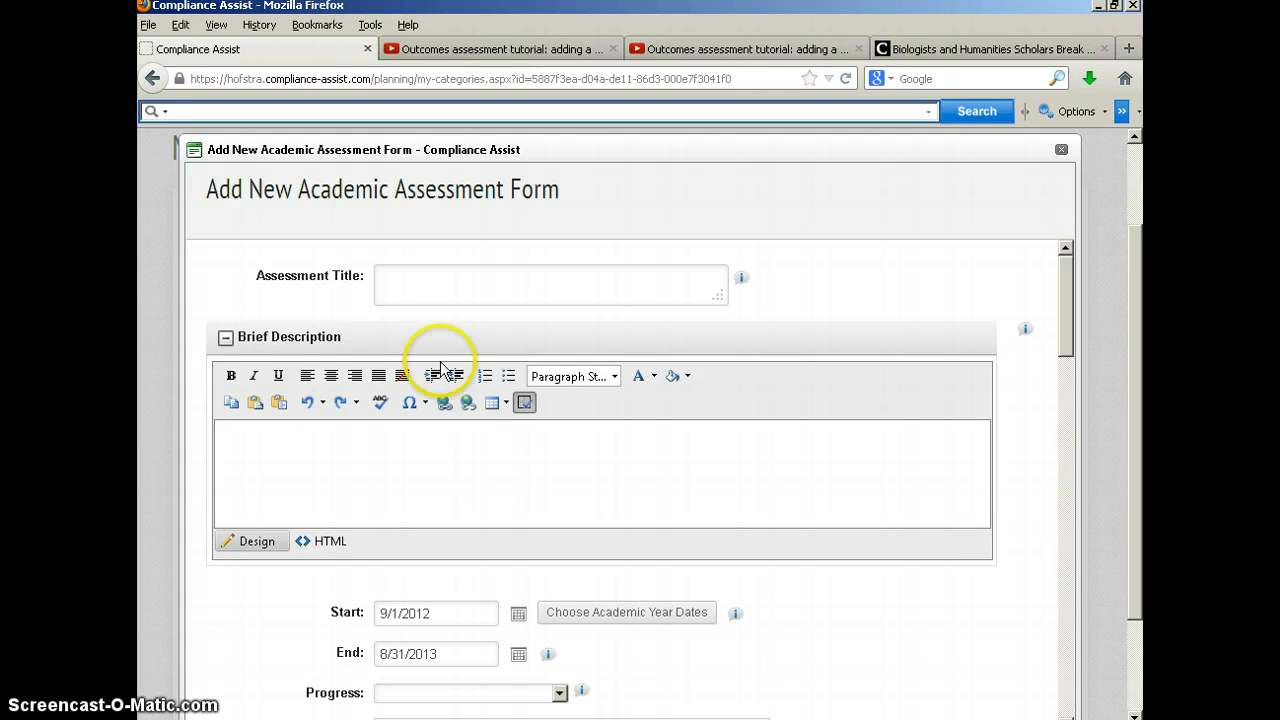
click(411, 279)
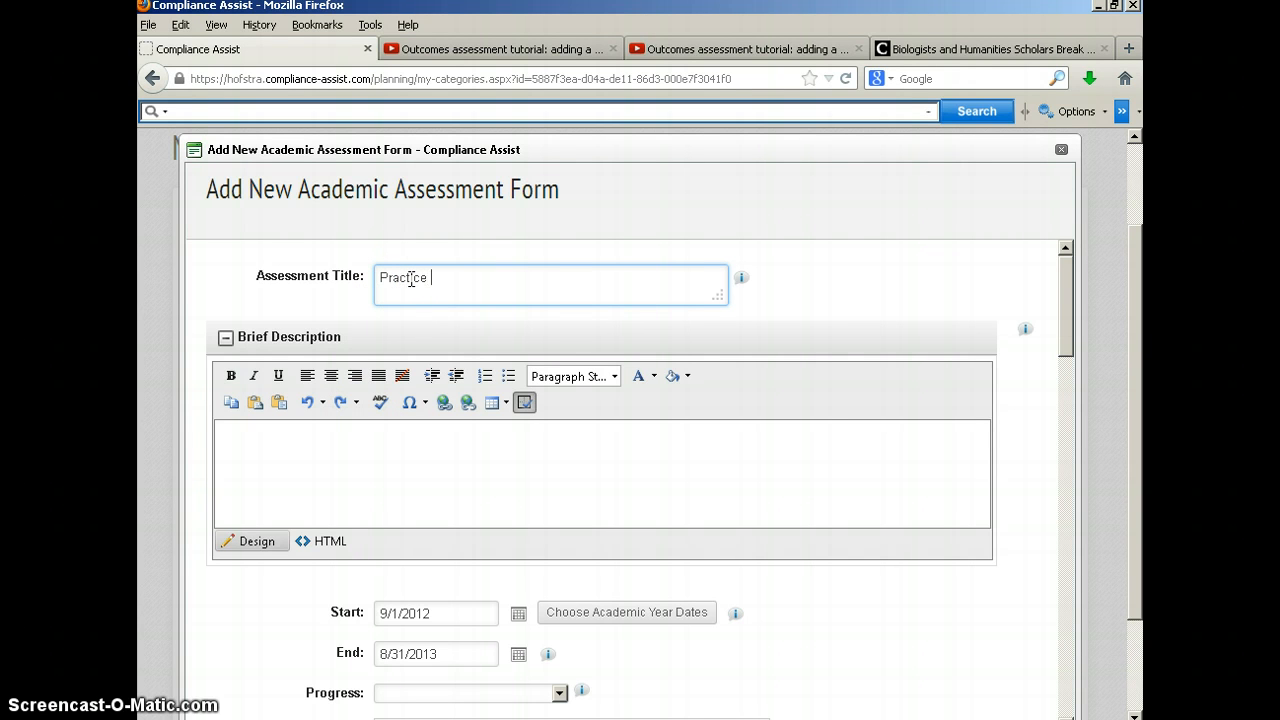
text(Practice Assessment 5 - Major F)
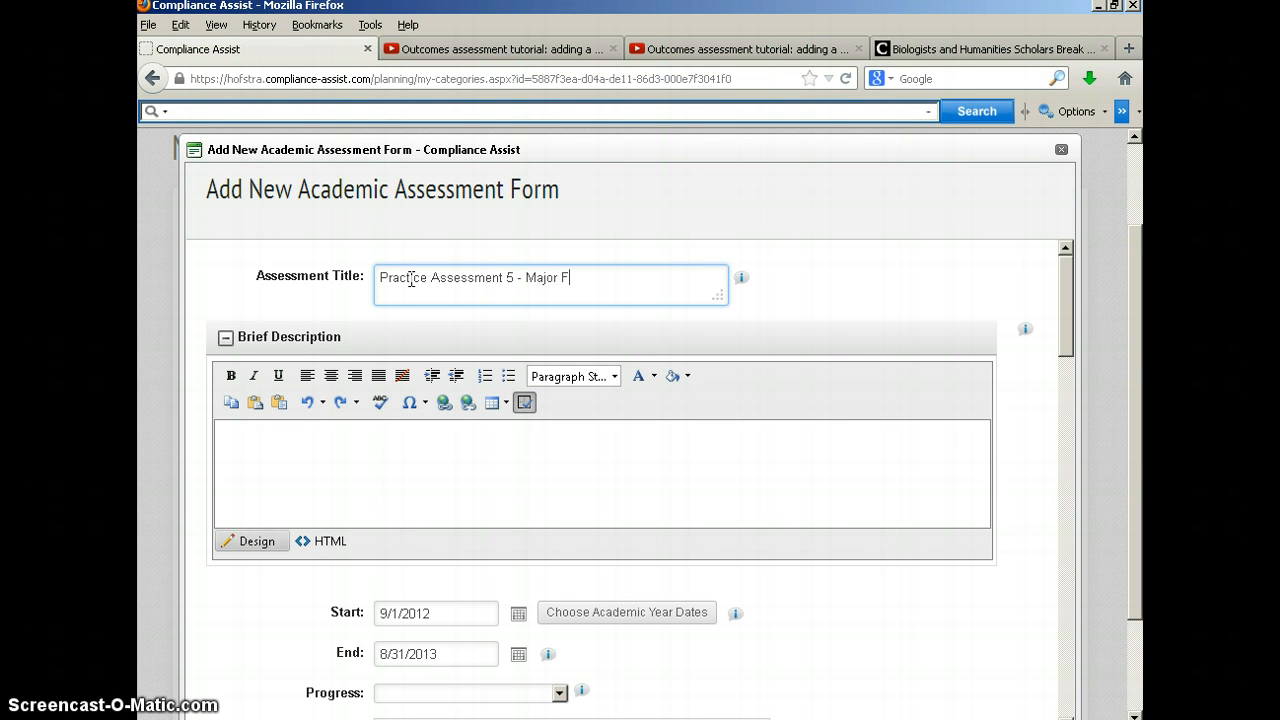
text(ields Test)
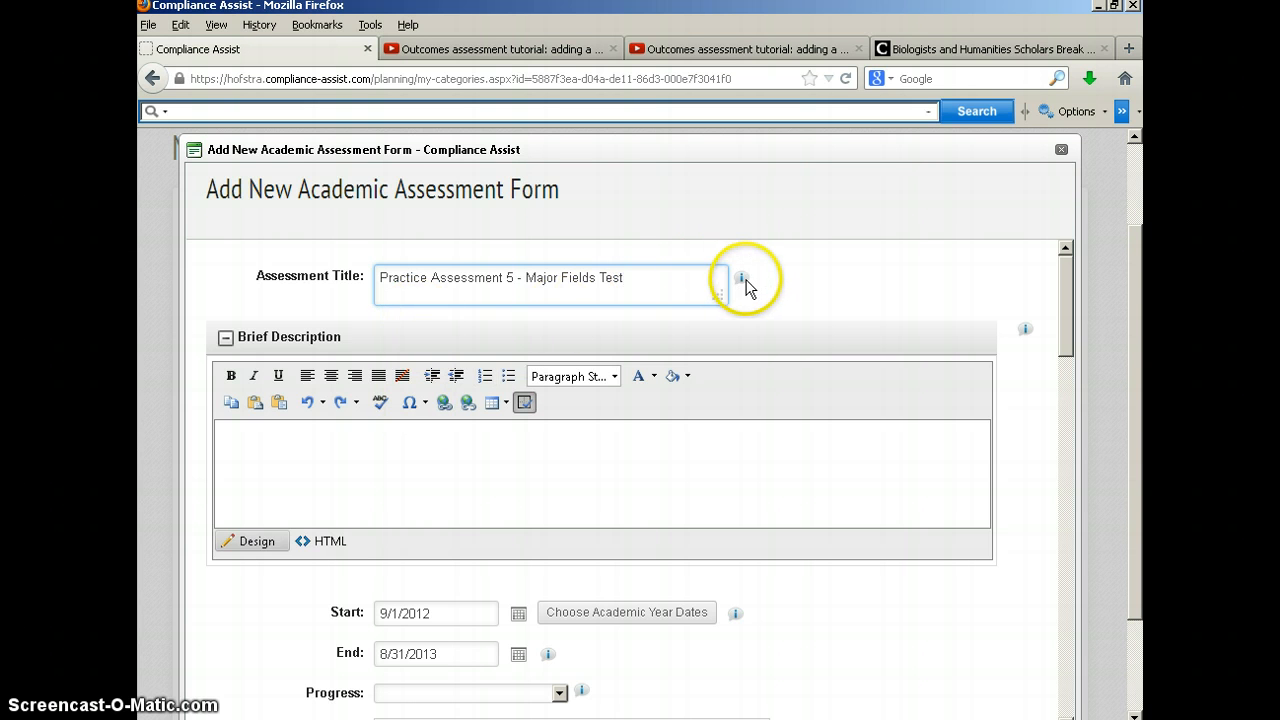
mouse_move(745, 279)
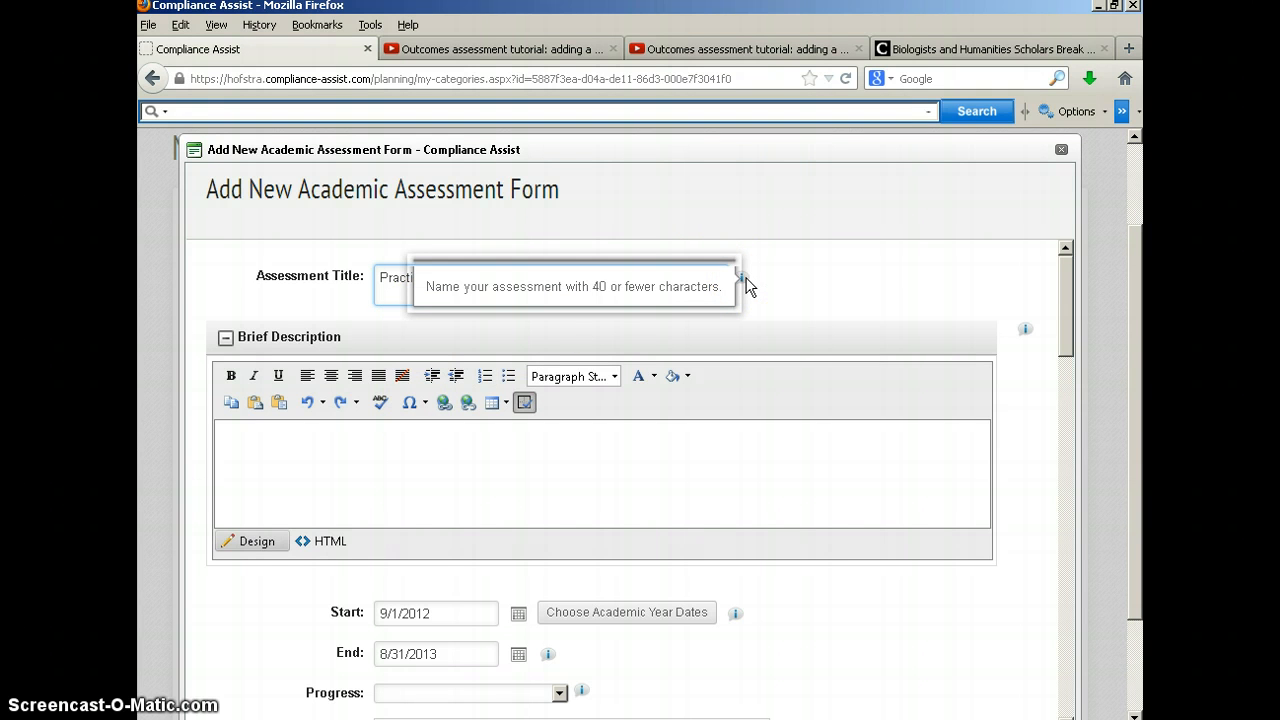
click(485, 438)
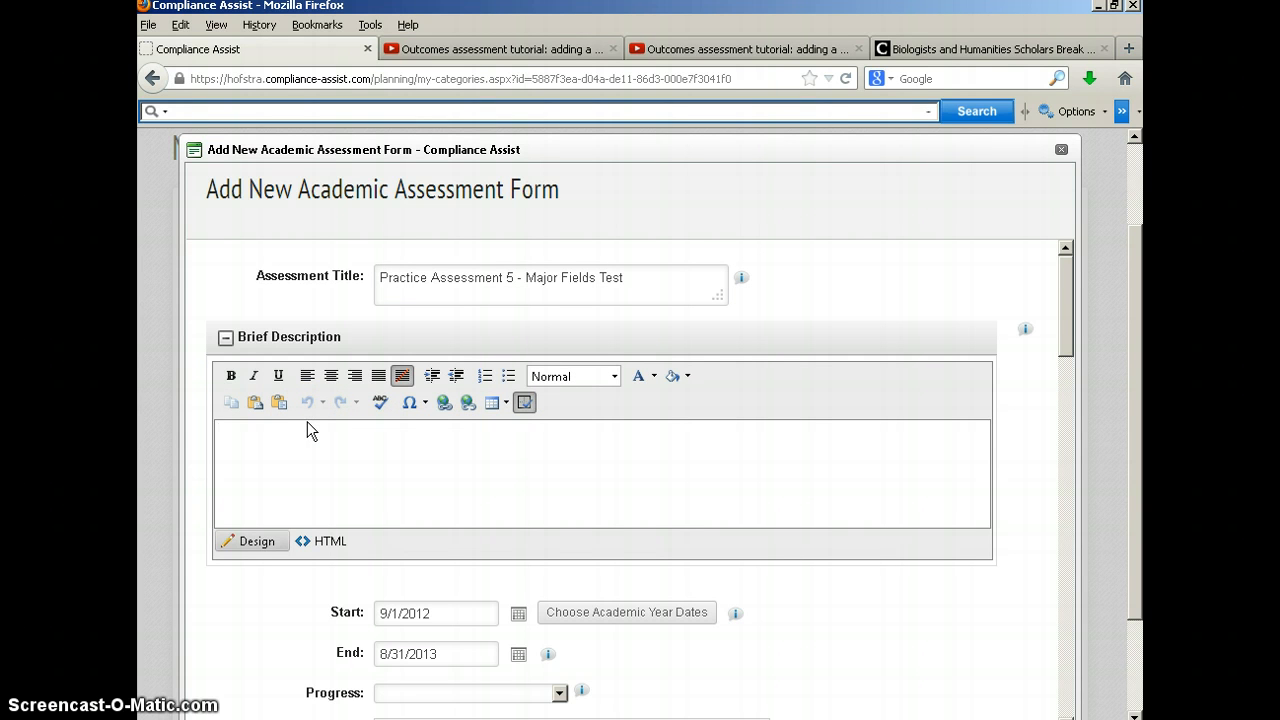
Set the assessment's progress to Completed.
drag(1075, 318, 1072, 390)
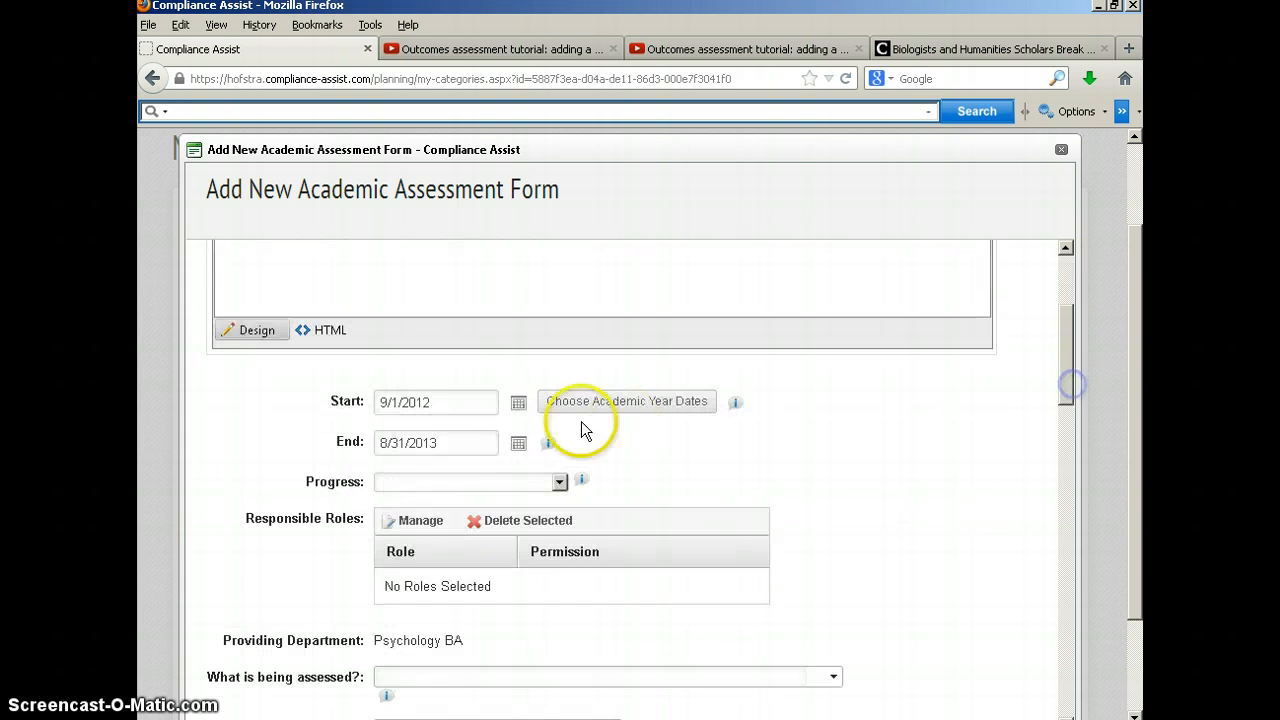
click(559, 481)
click(420, 530)
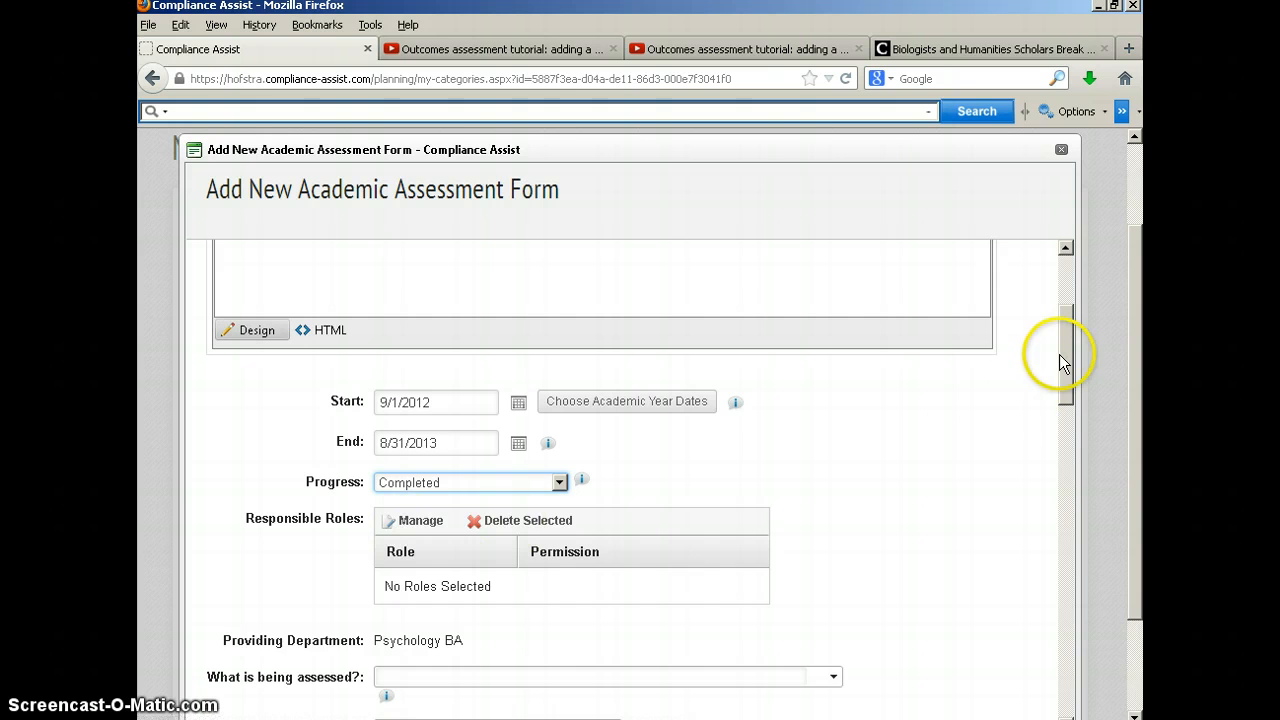
Choose Discipline-Specific Knowledge as what is being assessed.
drag(1063, 354, 1063, 400)
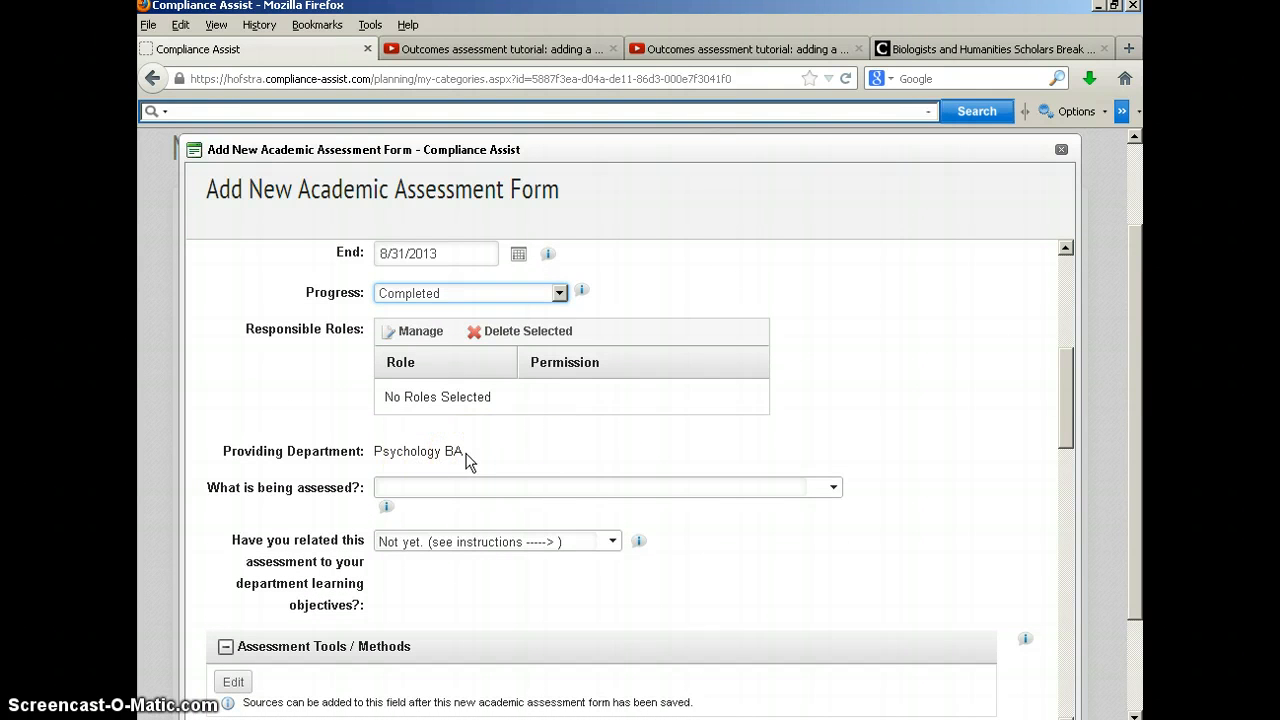
click(834, 490)
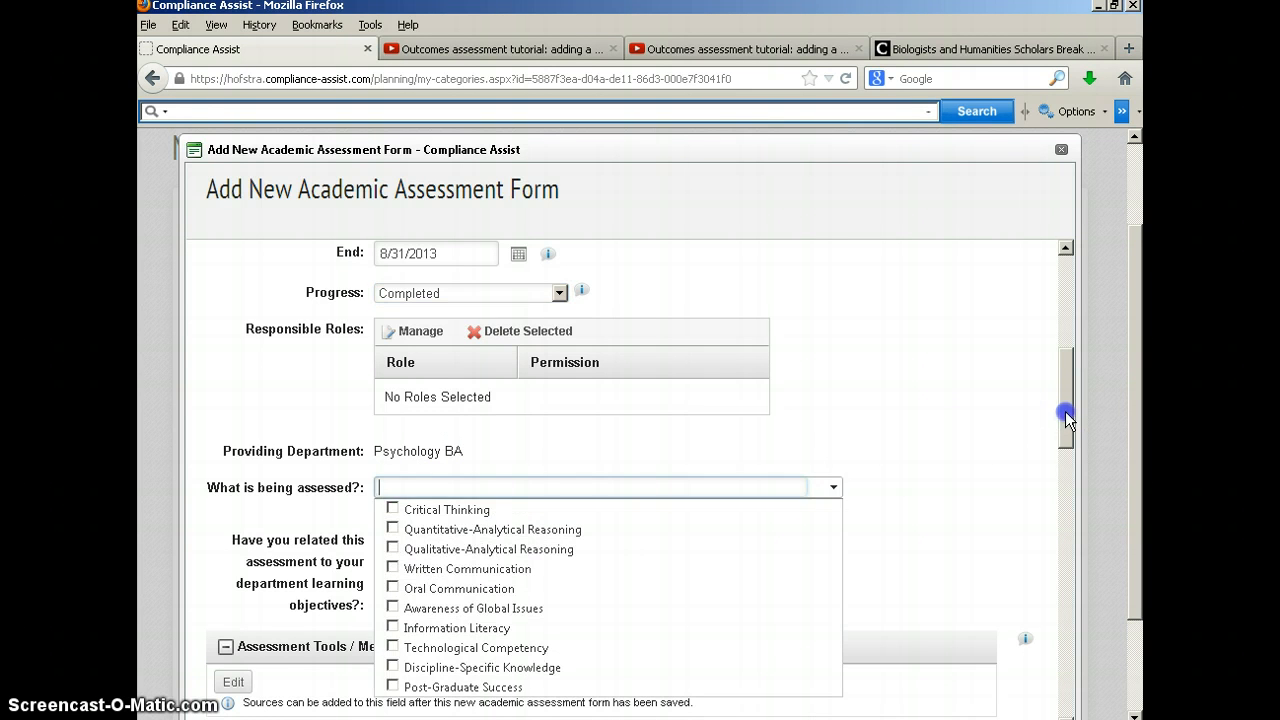
drag(1065, 411, 1030, 437)
click(613, 416)
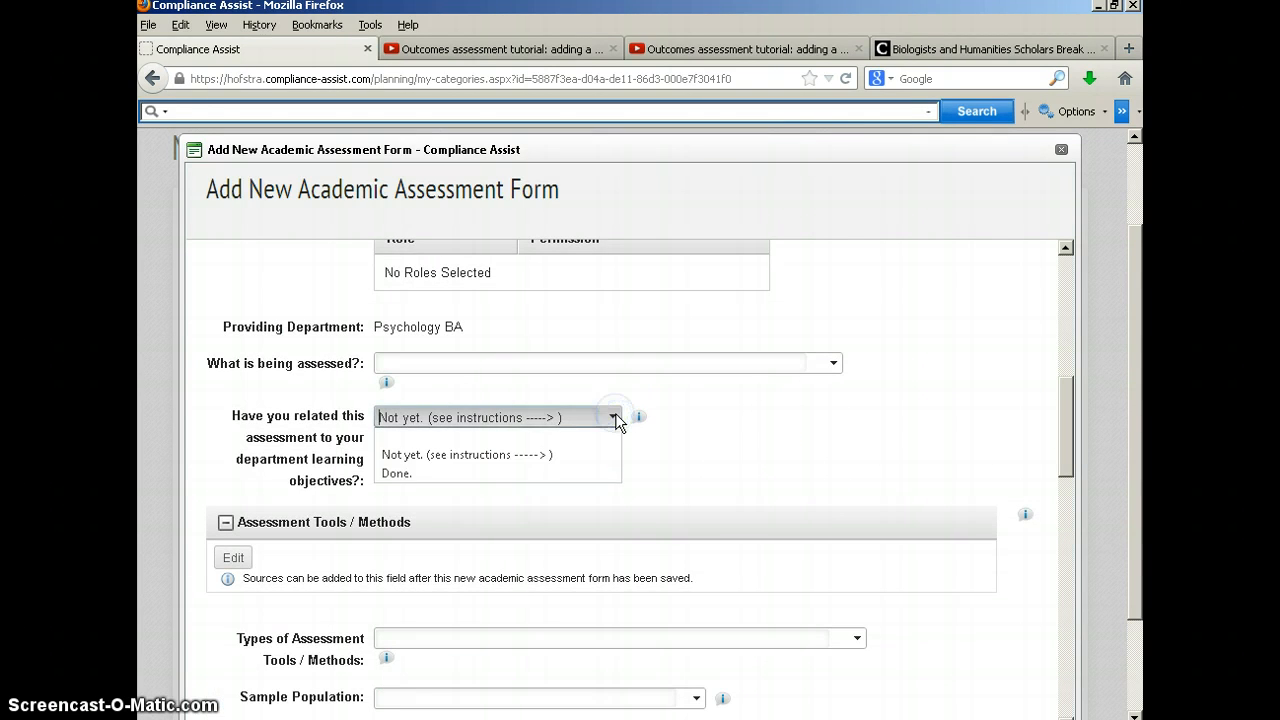
click(690, 405)
click(834, 363)
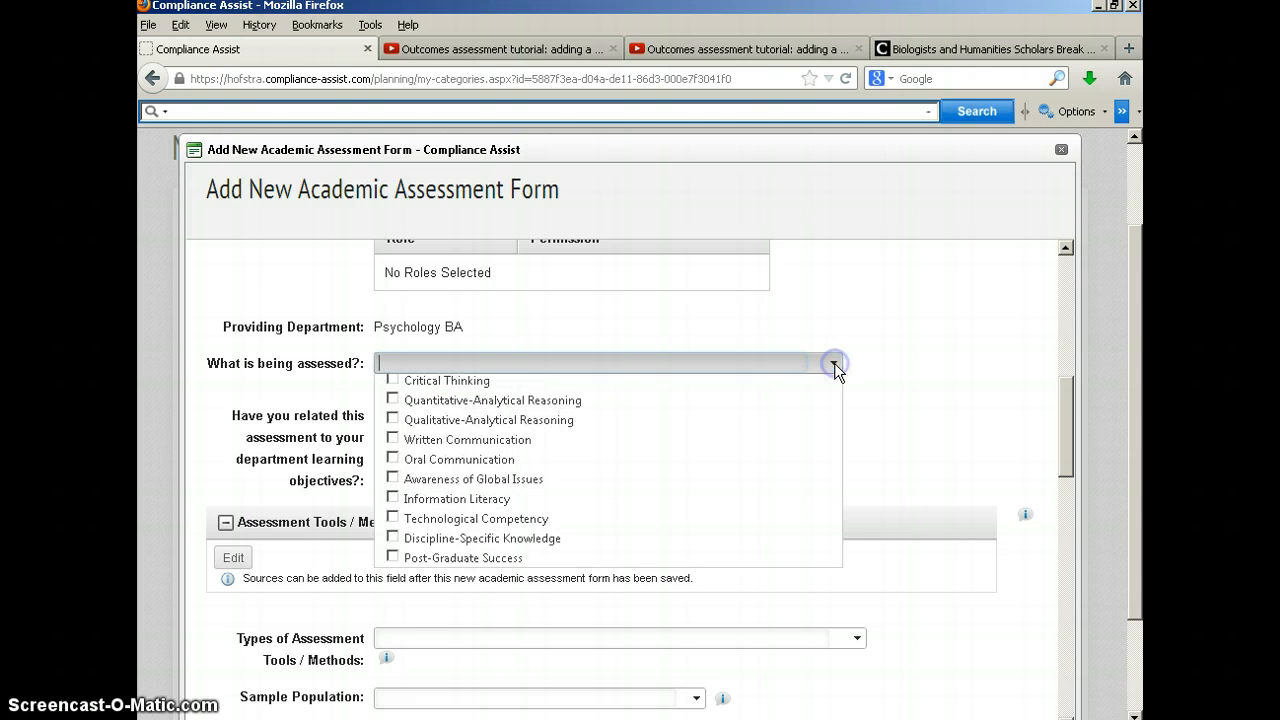
click(393, 543)
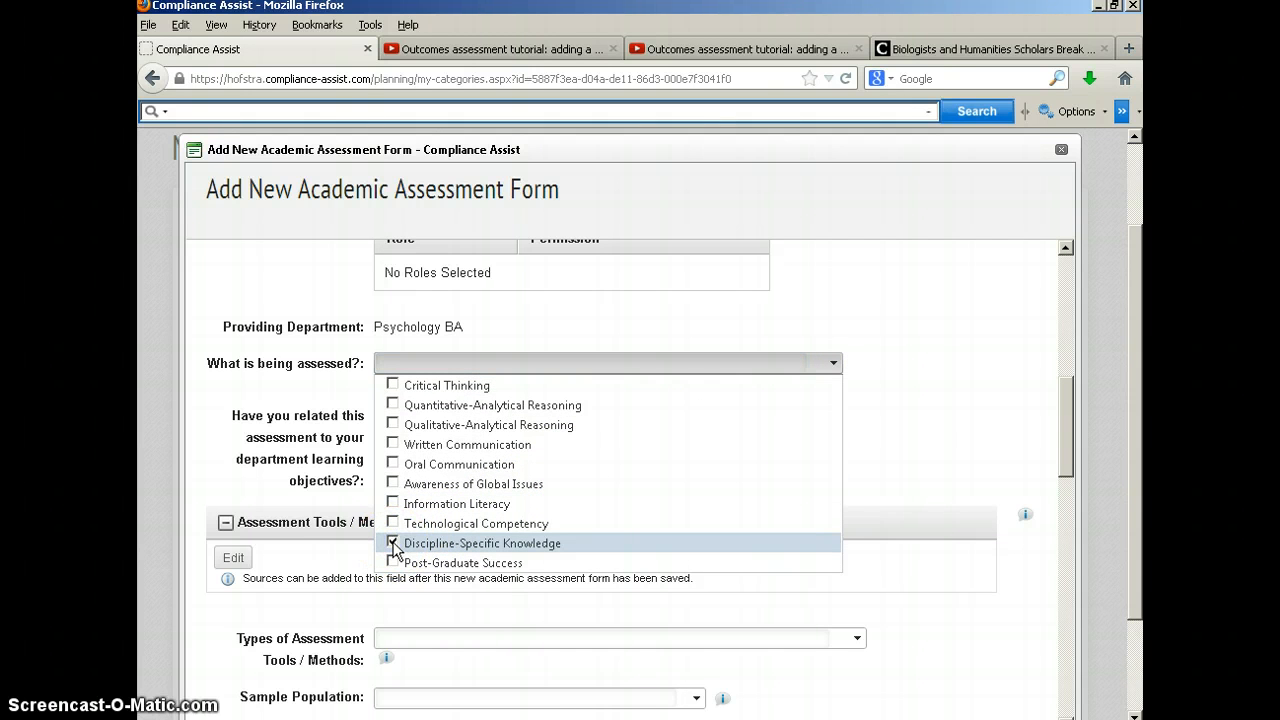
click(948, 414)
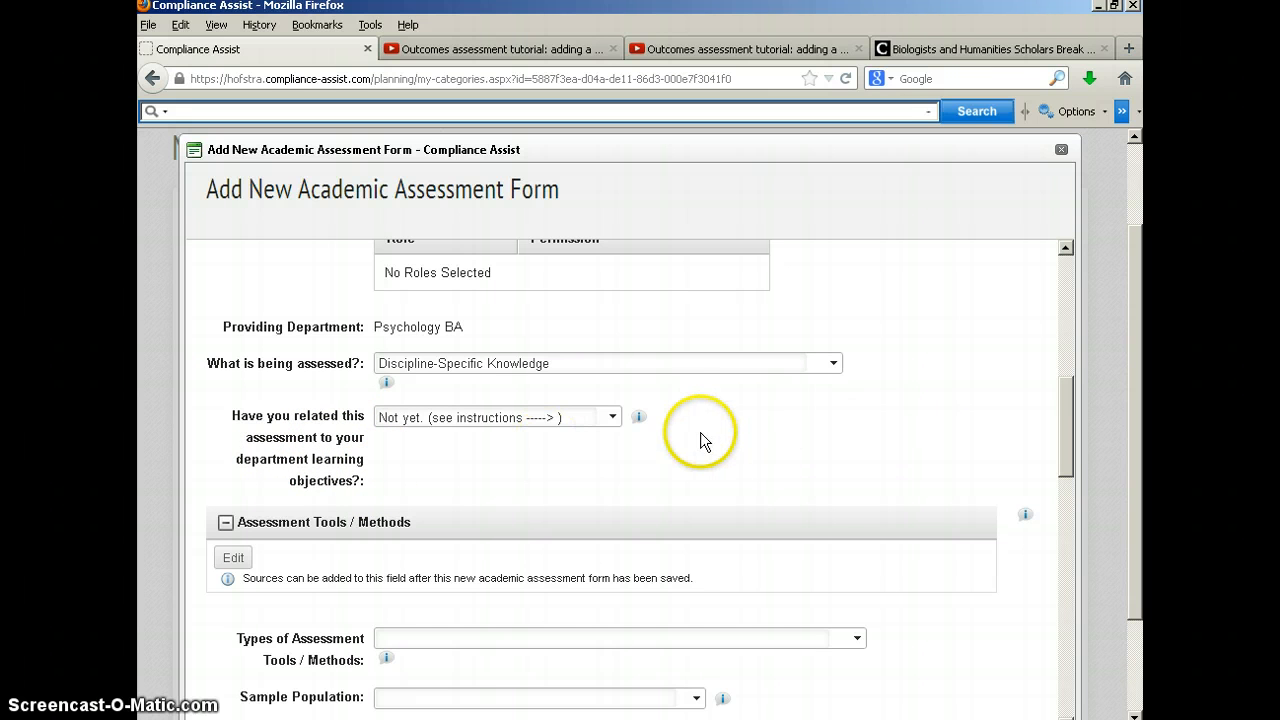
Read the instructions for relating the assessment to department learning objectives, and save the new assessment form.
mouse_move(637, 418)
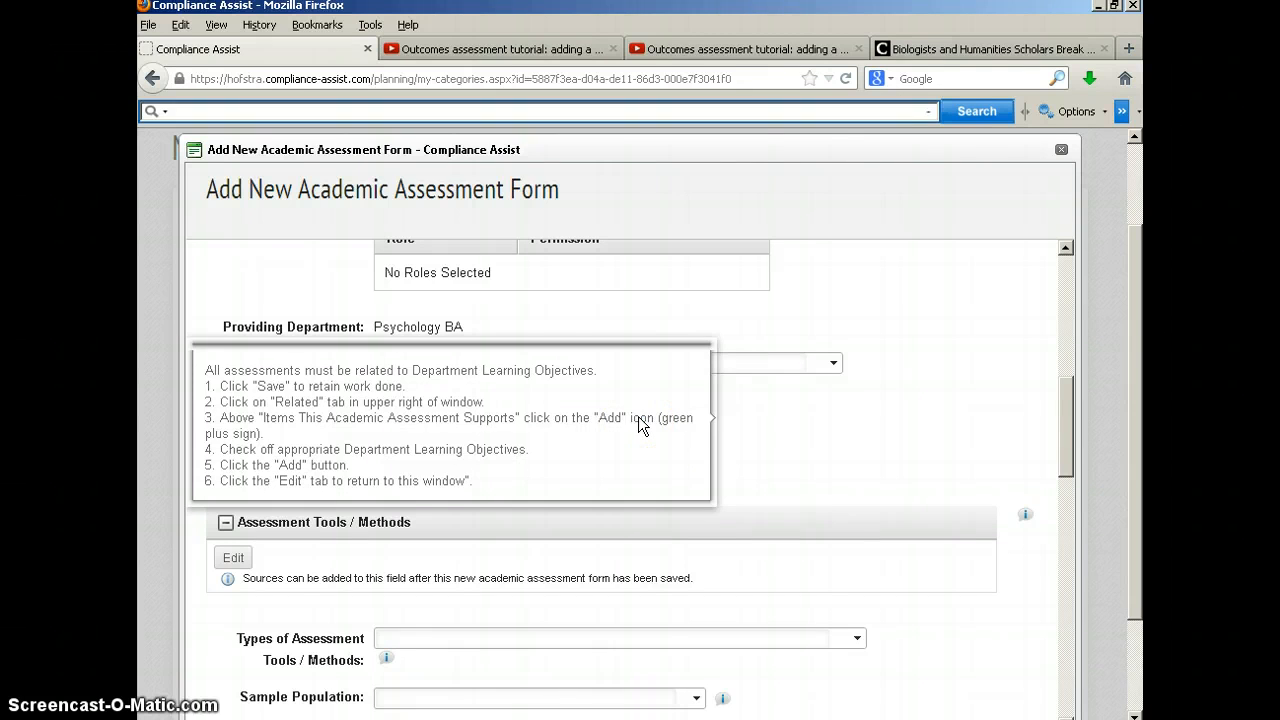
click(766, 417)
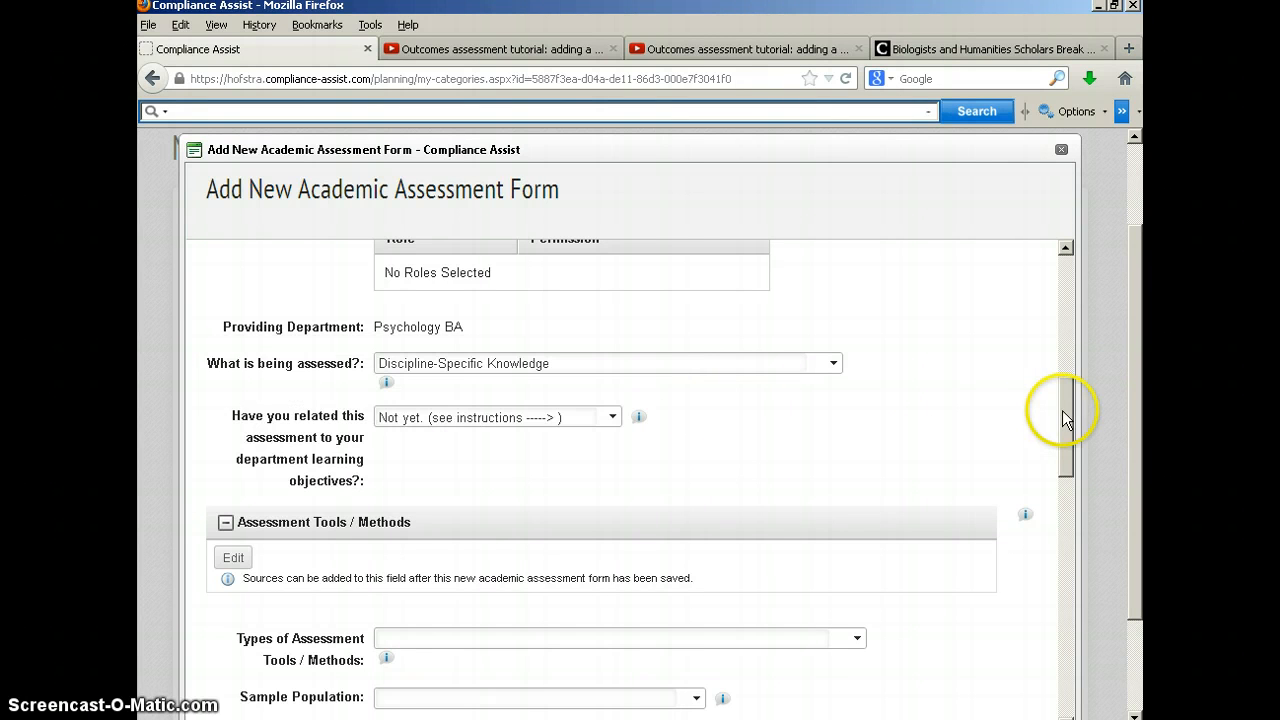
drag(1062, 412, 1058, 690)
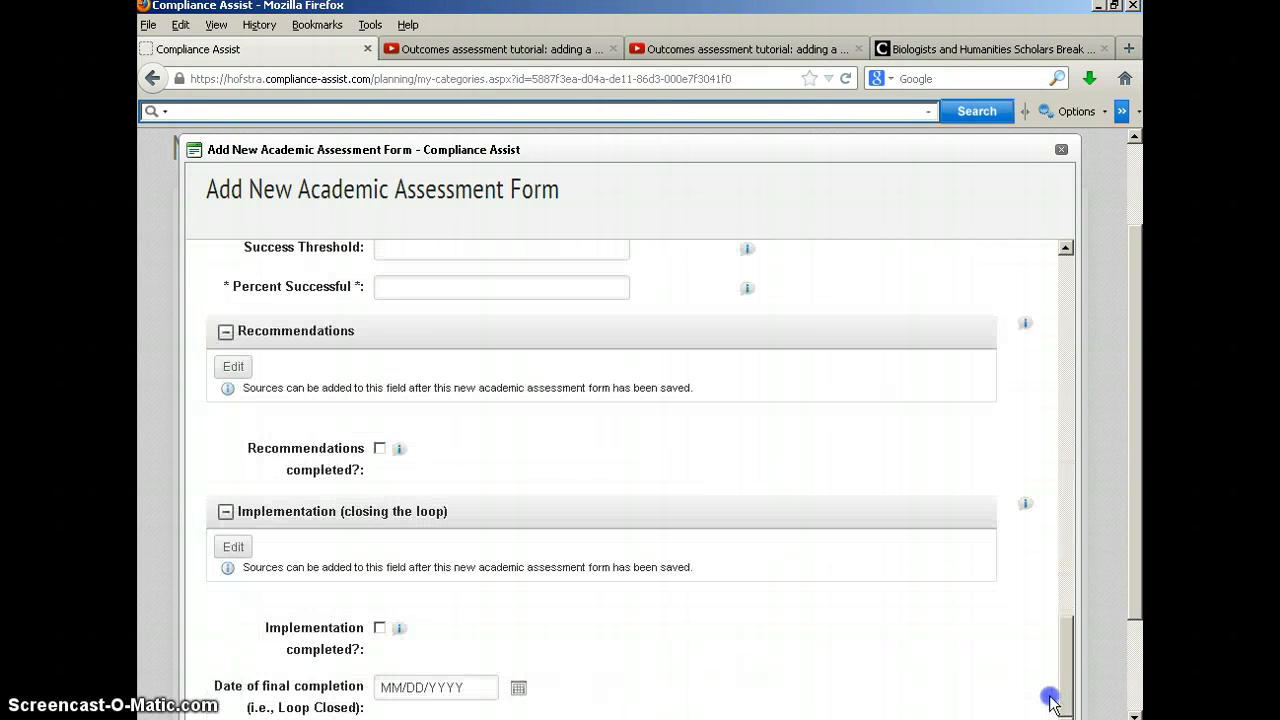
drag(1134, 597, 1134, 706)
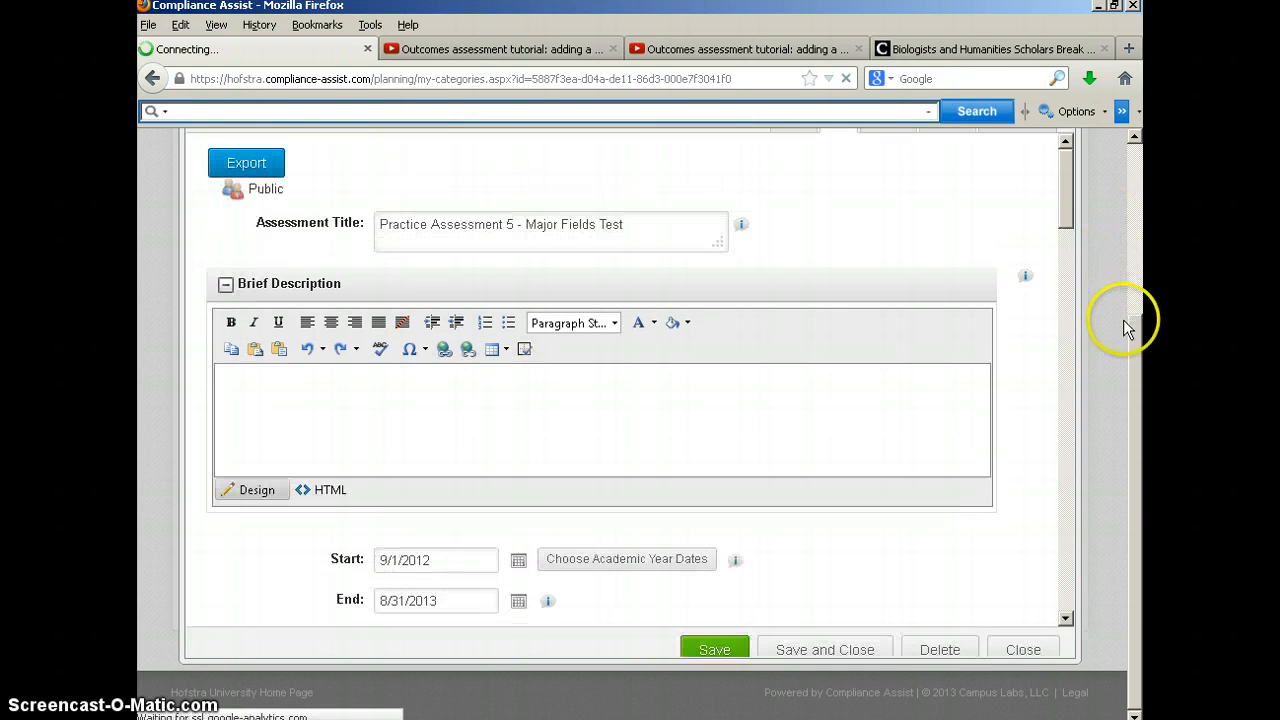
drag(1133, 324, 1135, 136)
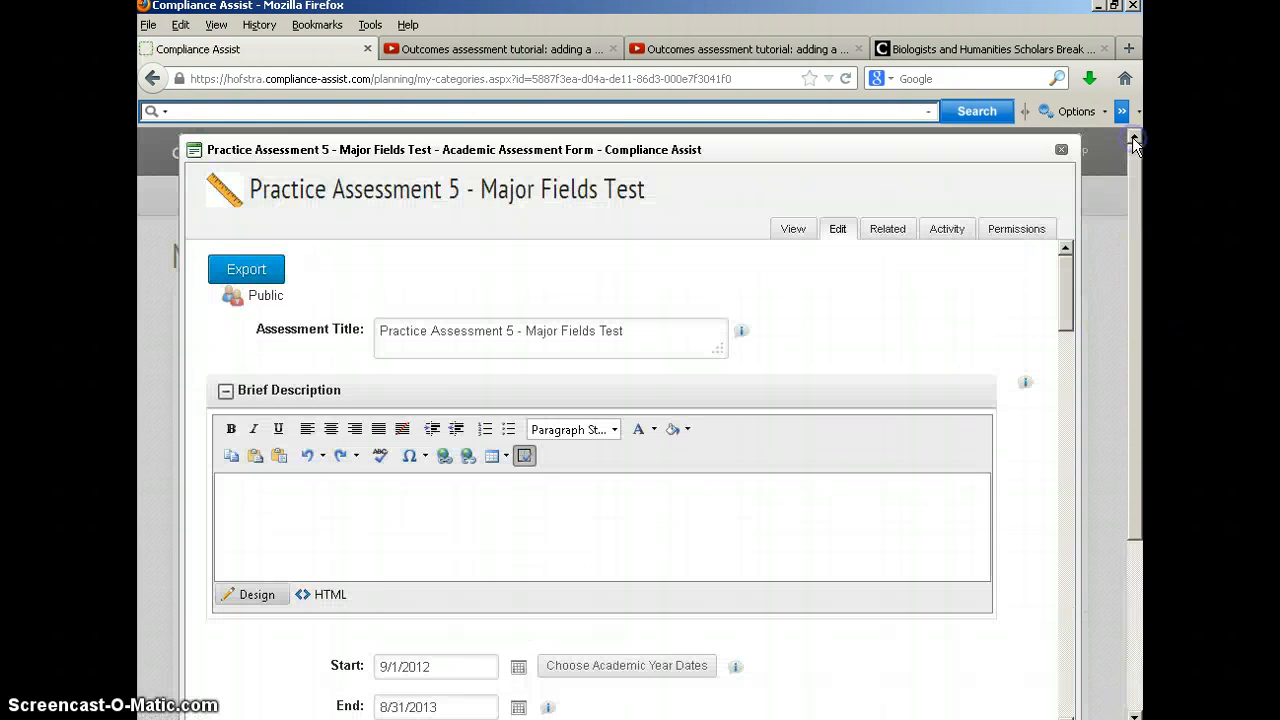
Start adding an item that this assessment form supports and choose Psychology BA as the department providing the learning objectives.
click(887, 229)
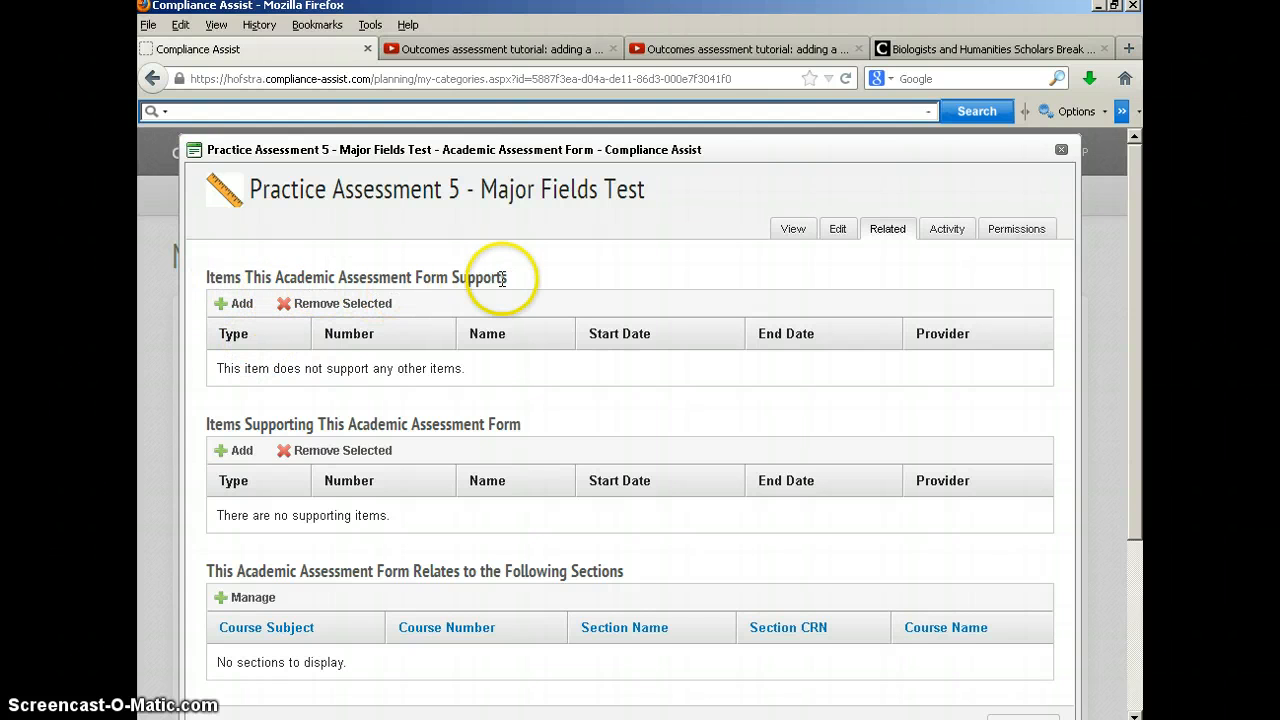
click(238, 306)
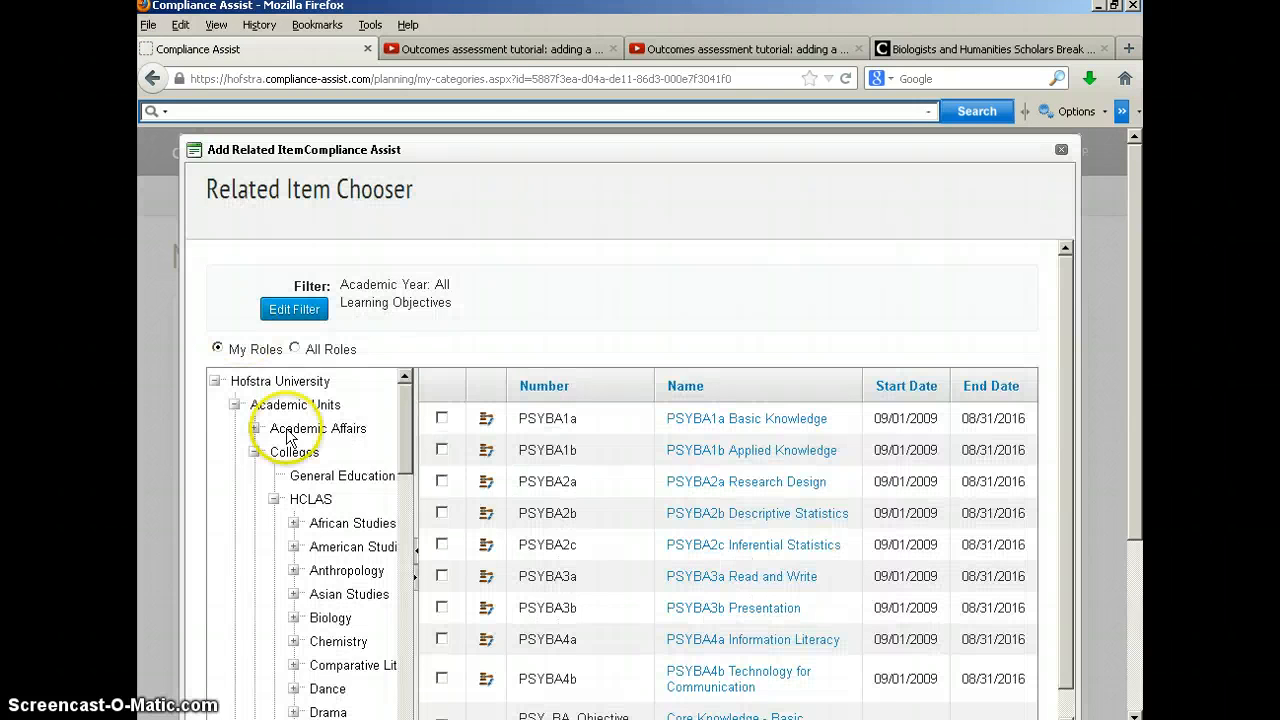
drag(409, 444, 398, 597)
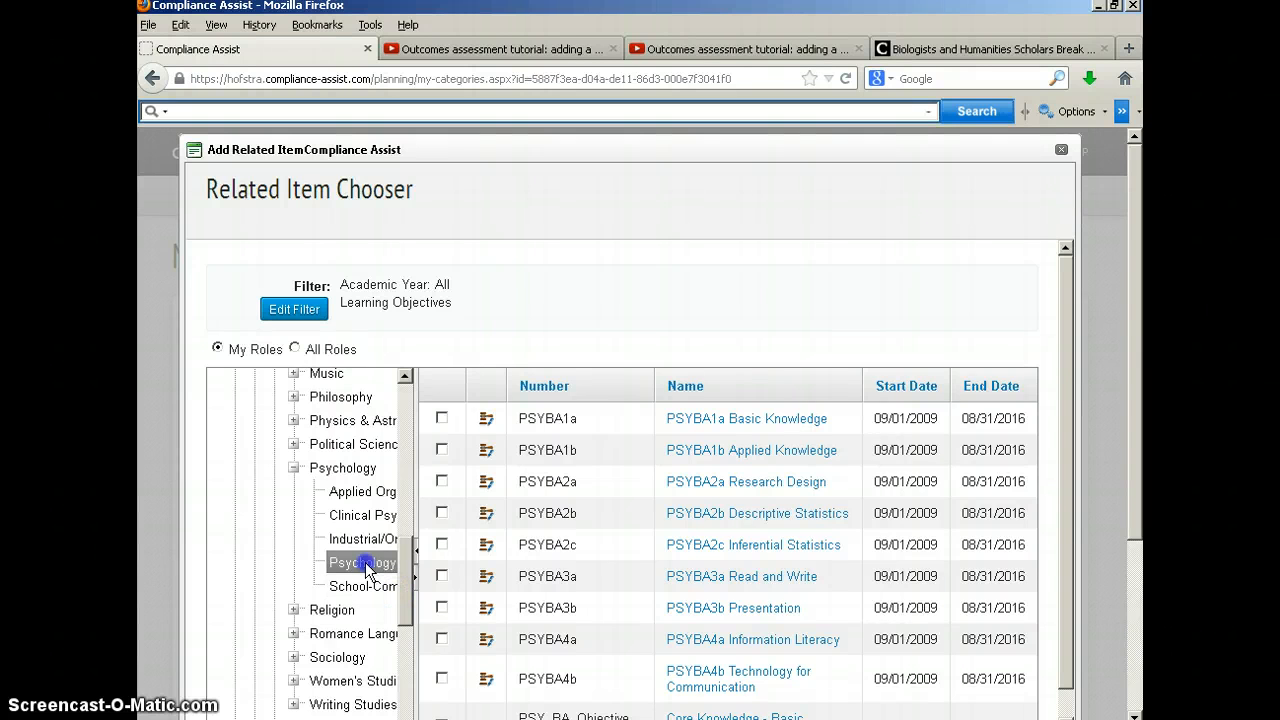
click(365, 564)
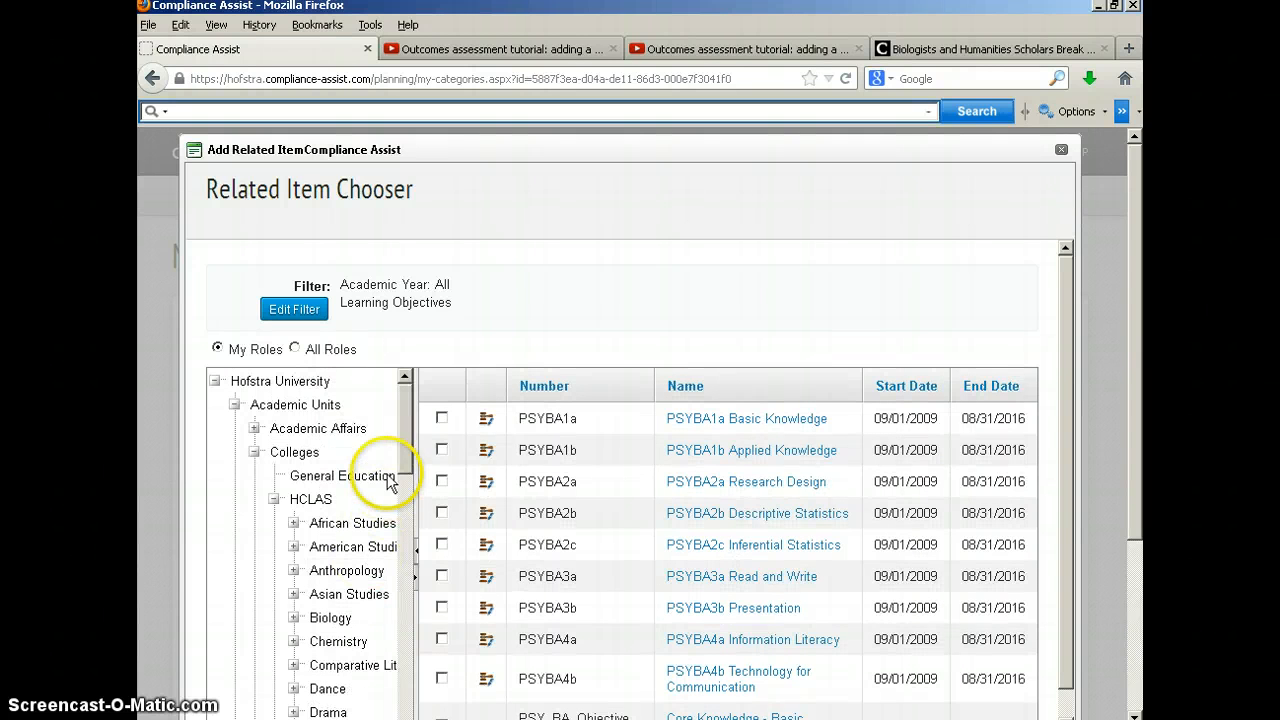
drag(408, 446, 520, 600)
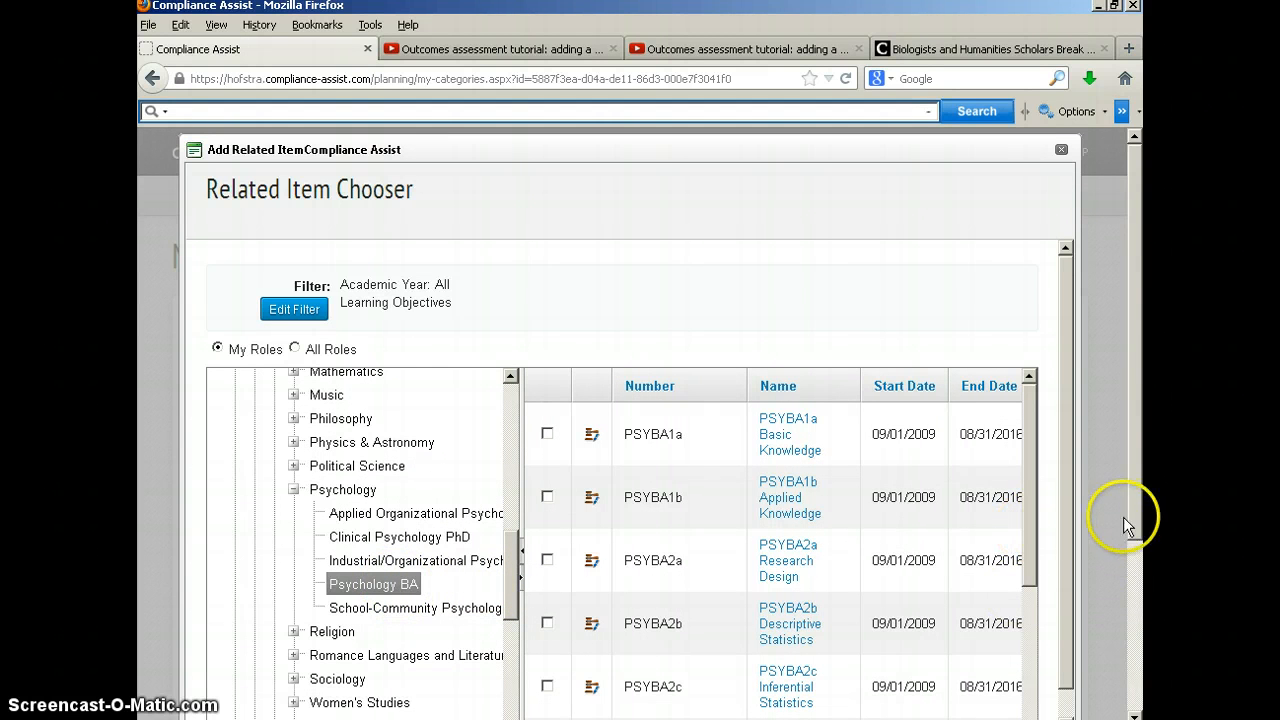
Add learning objectives PSYBA1a Basic Knowledge and PSYBA1b Applied Knowledge as items the form supports, and close the form.
scroll(1137, 525, down, 1)
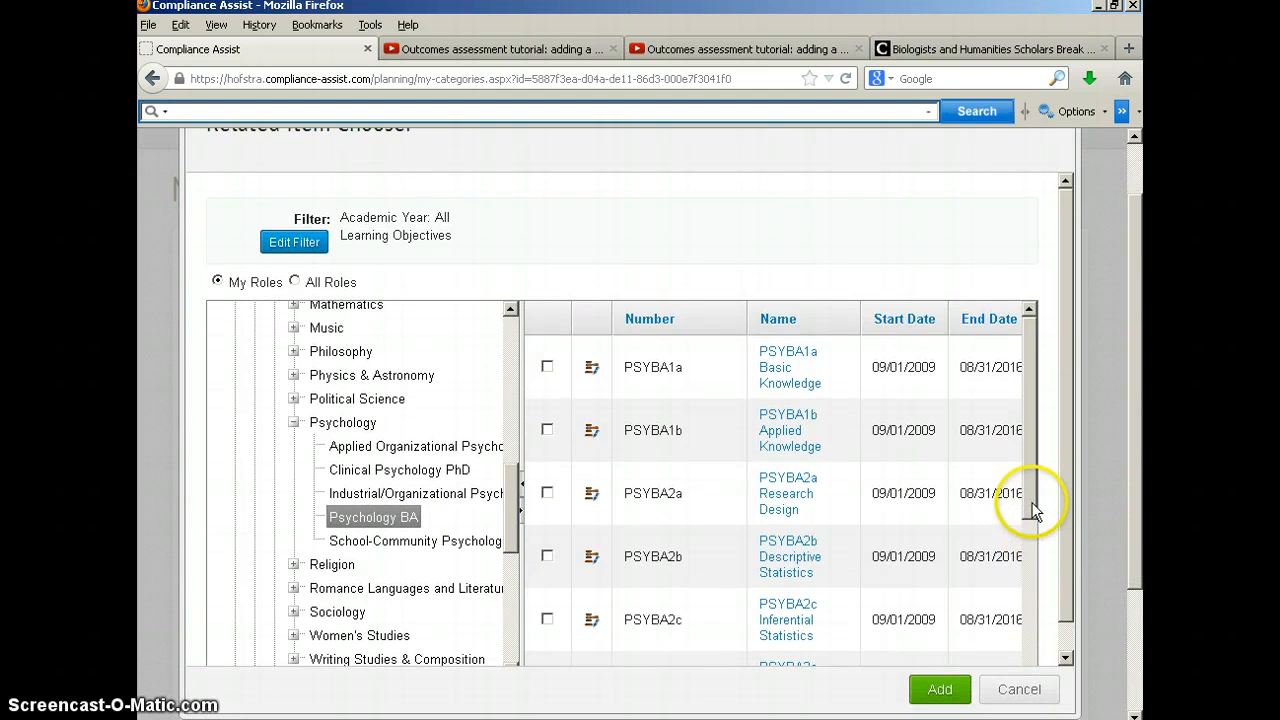
drag(1035, 508, 1030, 460)
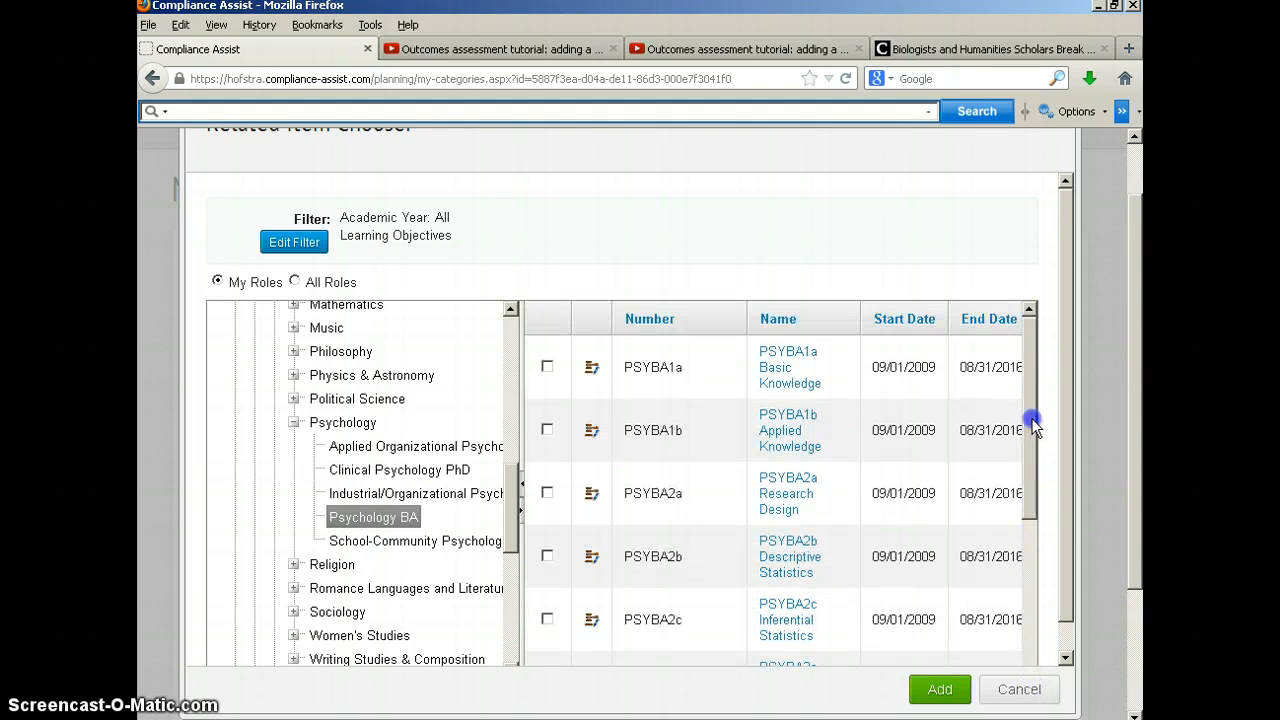
drag(1040, 491, 1042, 460)
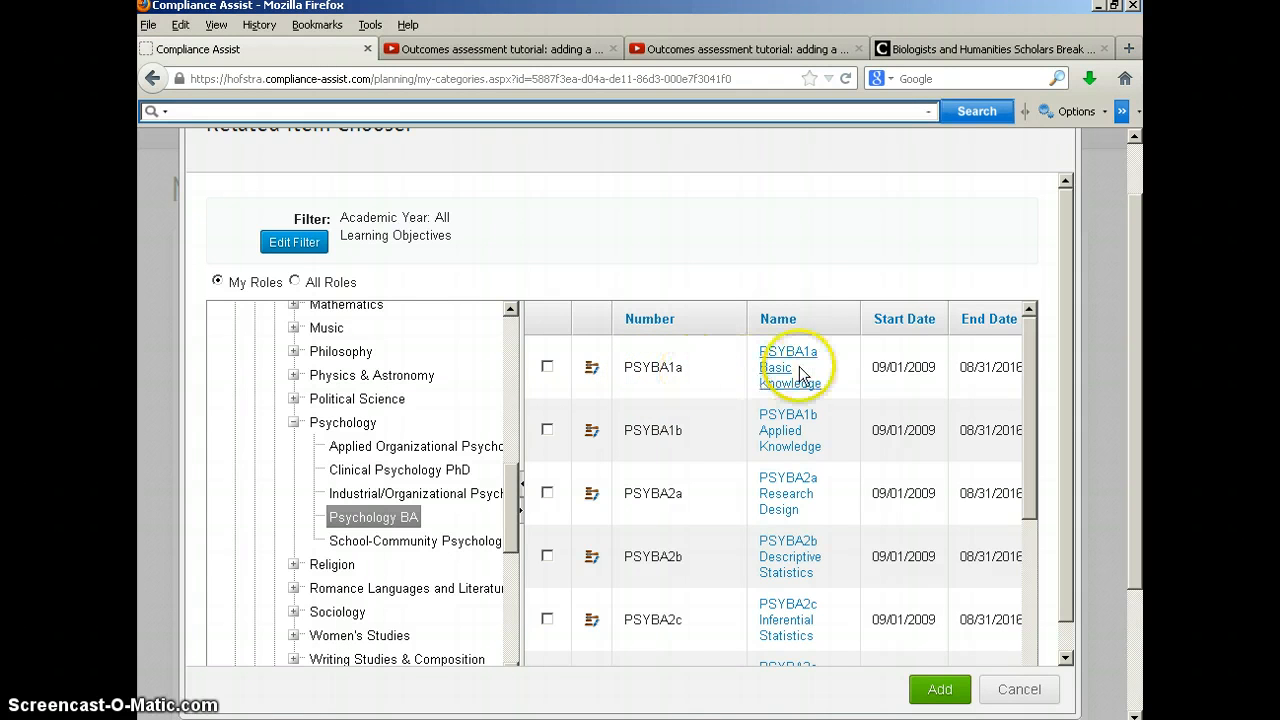
click(547, 367)
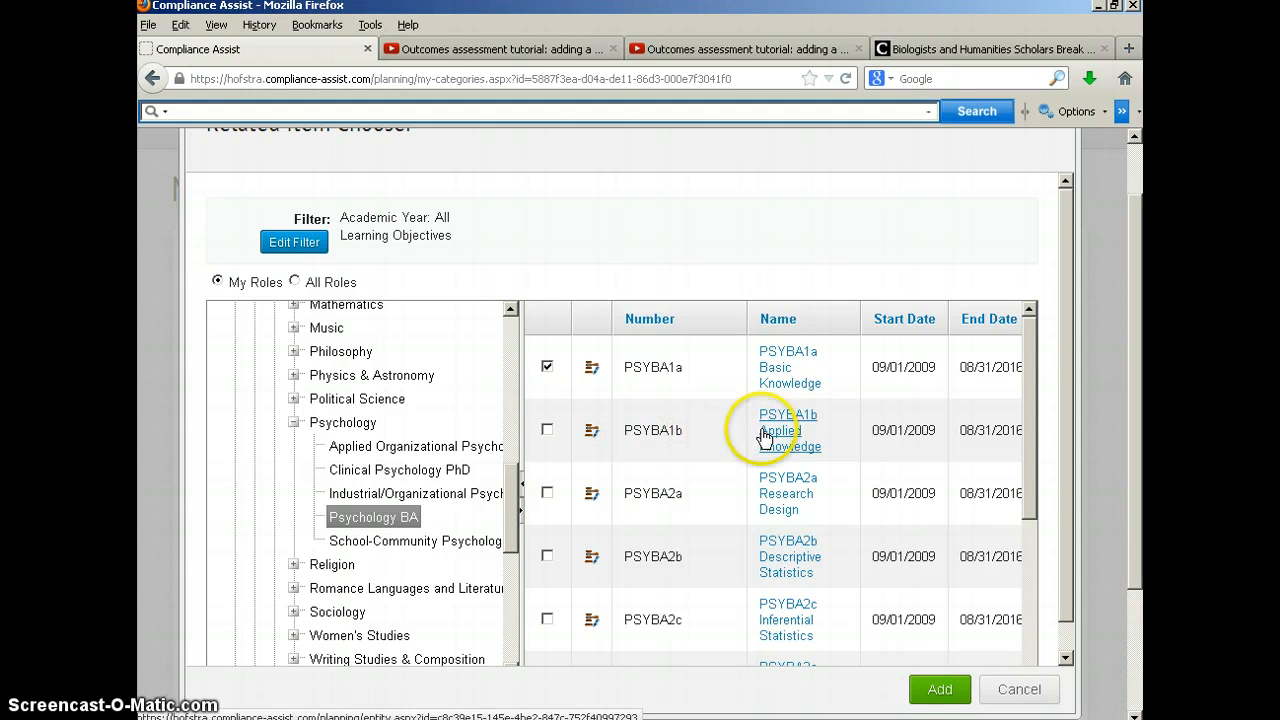
click(547, 431)
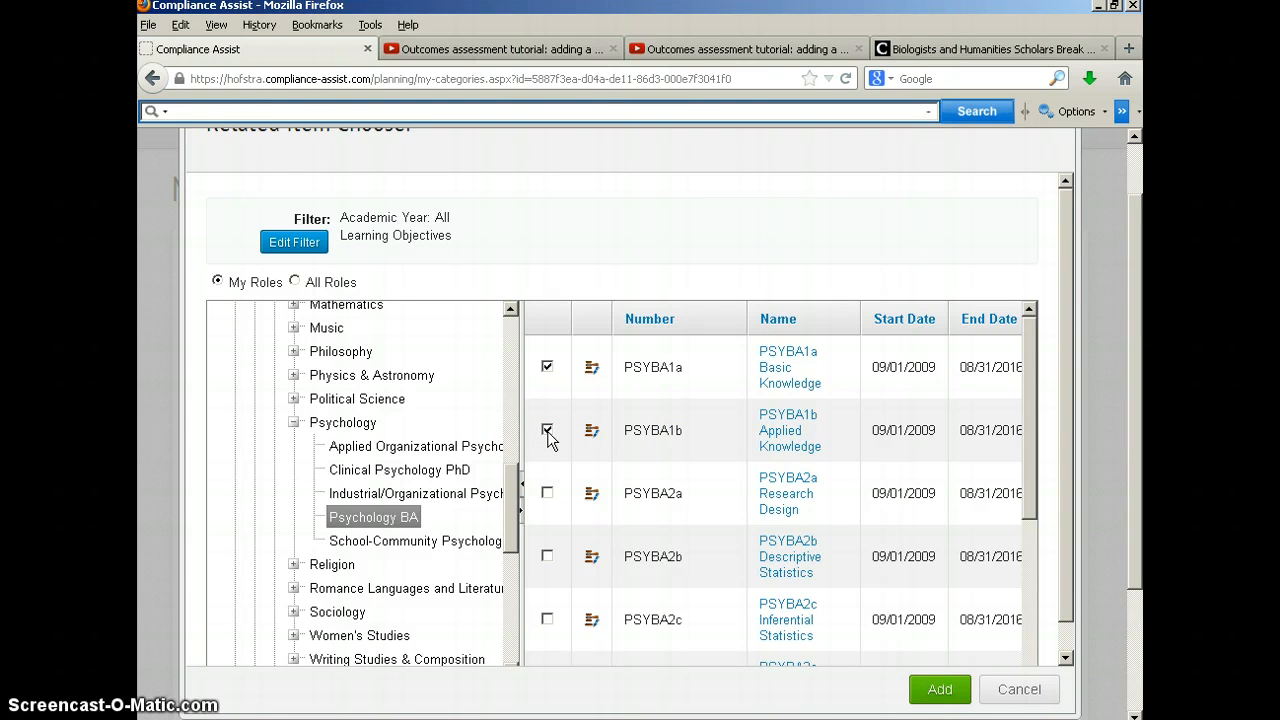
click(938, 692)
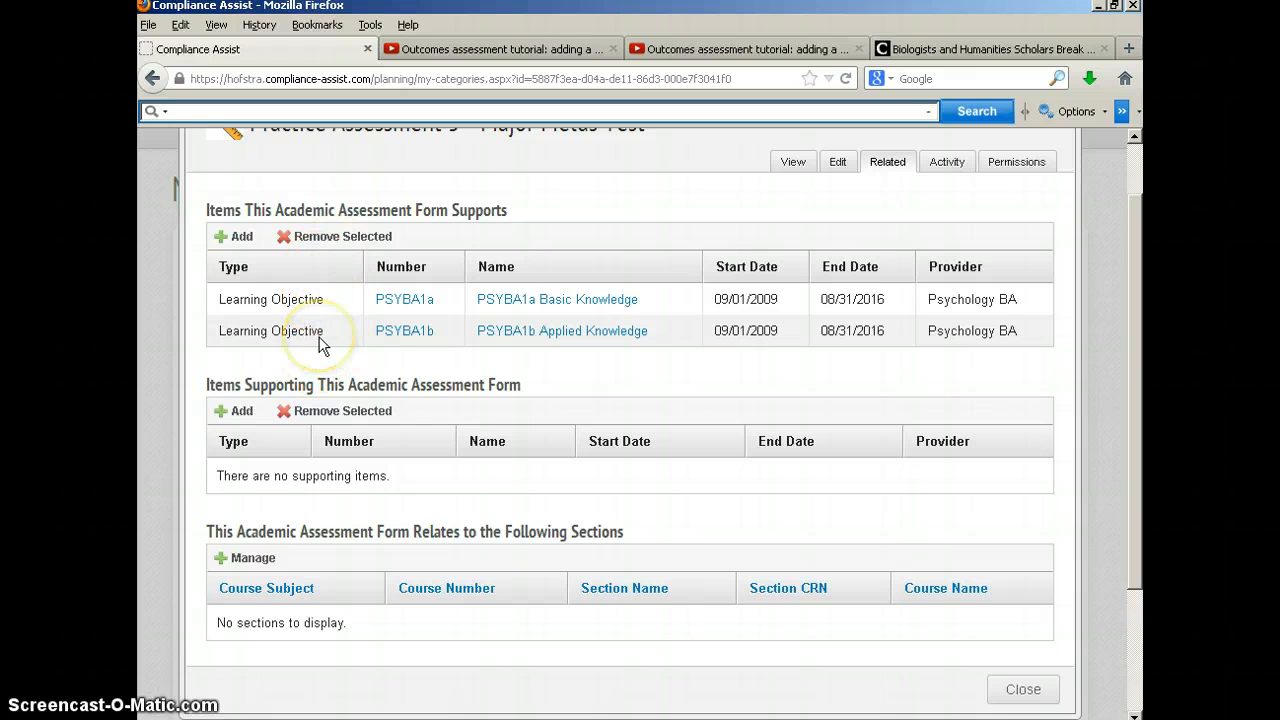
click(1025, 690)
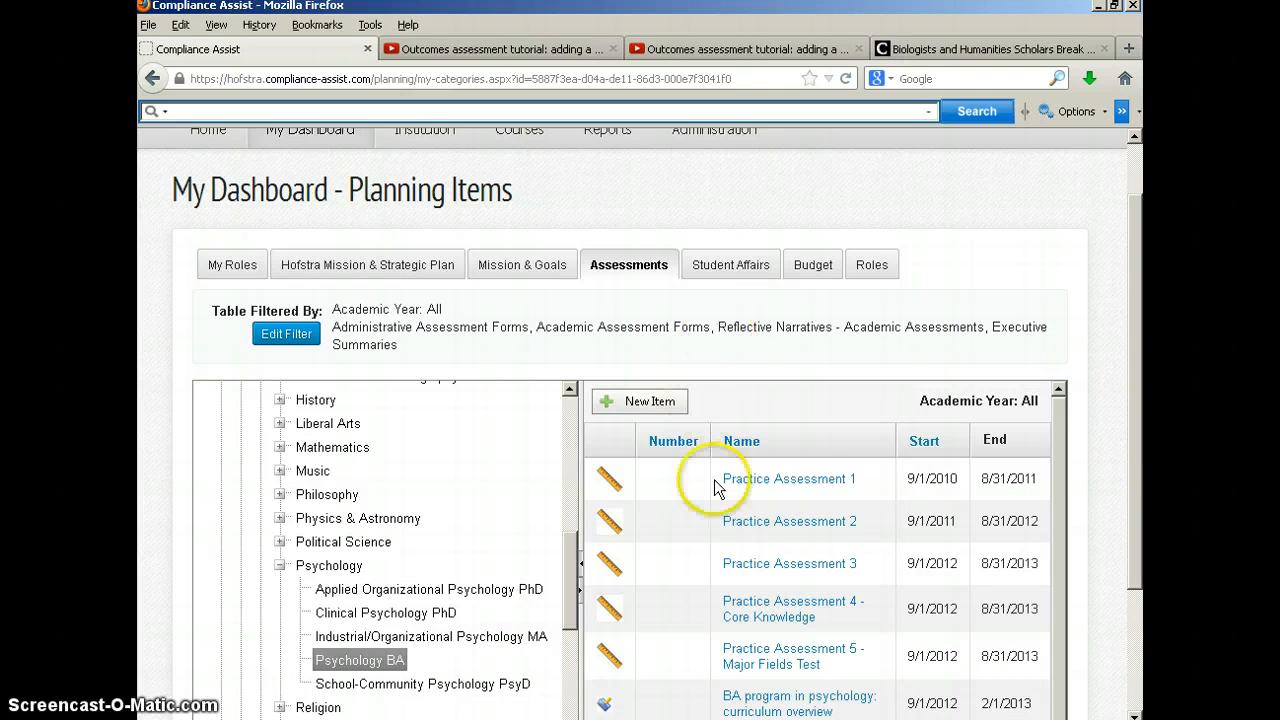
Reopen the Practice Assessment 5 - Major Fields Test form for editing after reviewing its related items.
scroll(909, 502, down, 1)
scroll(737, 451, down, 3)
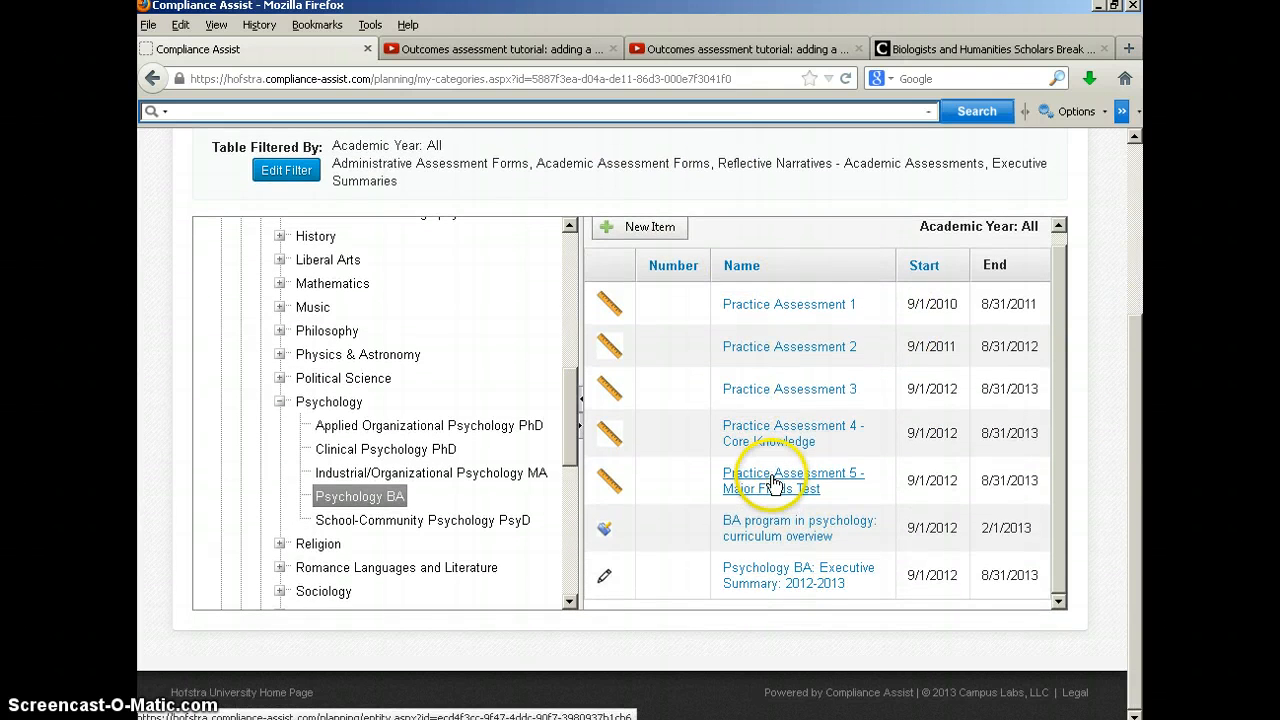
click(773, 485)
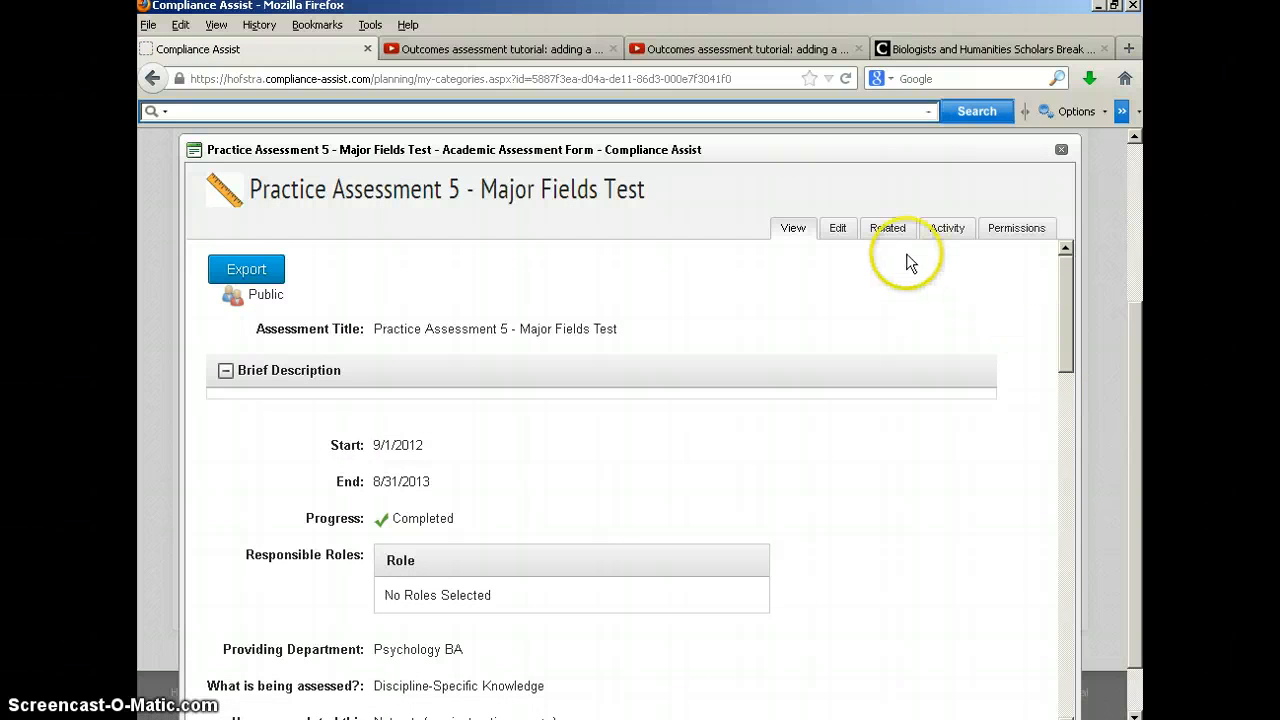
click(887, 229)
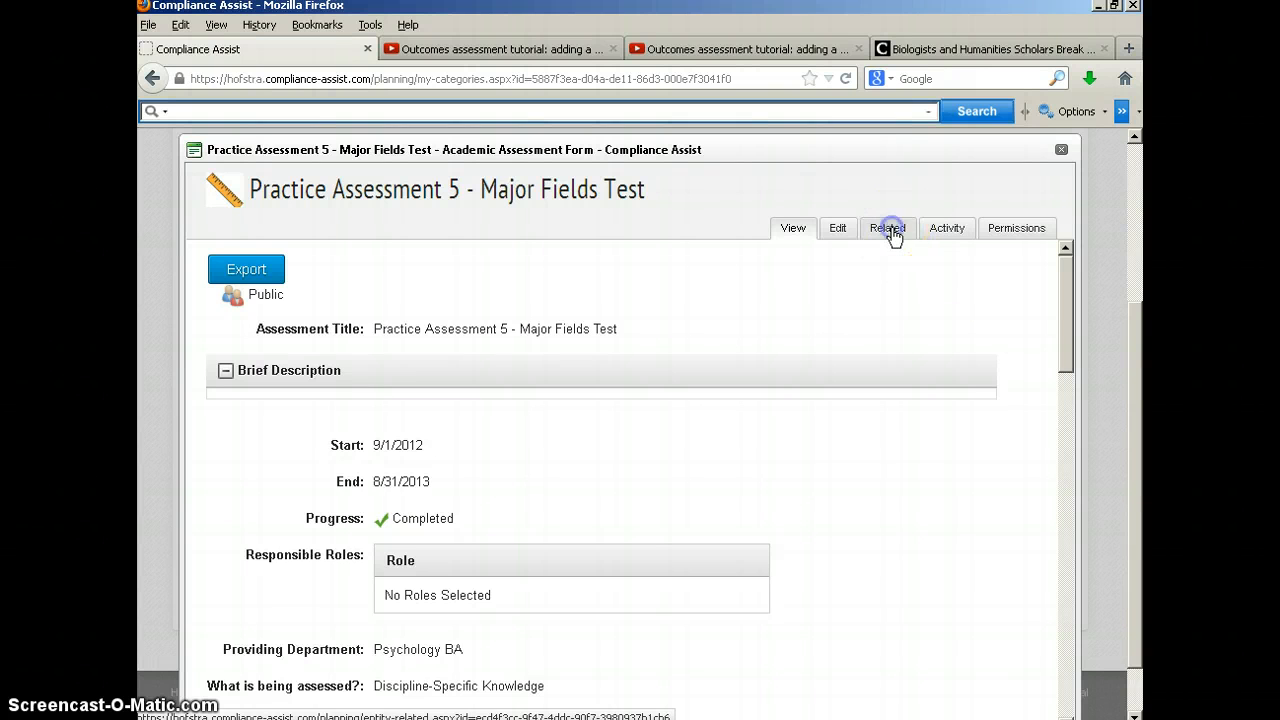
click(838, 230)
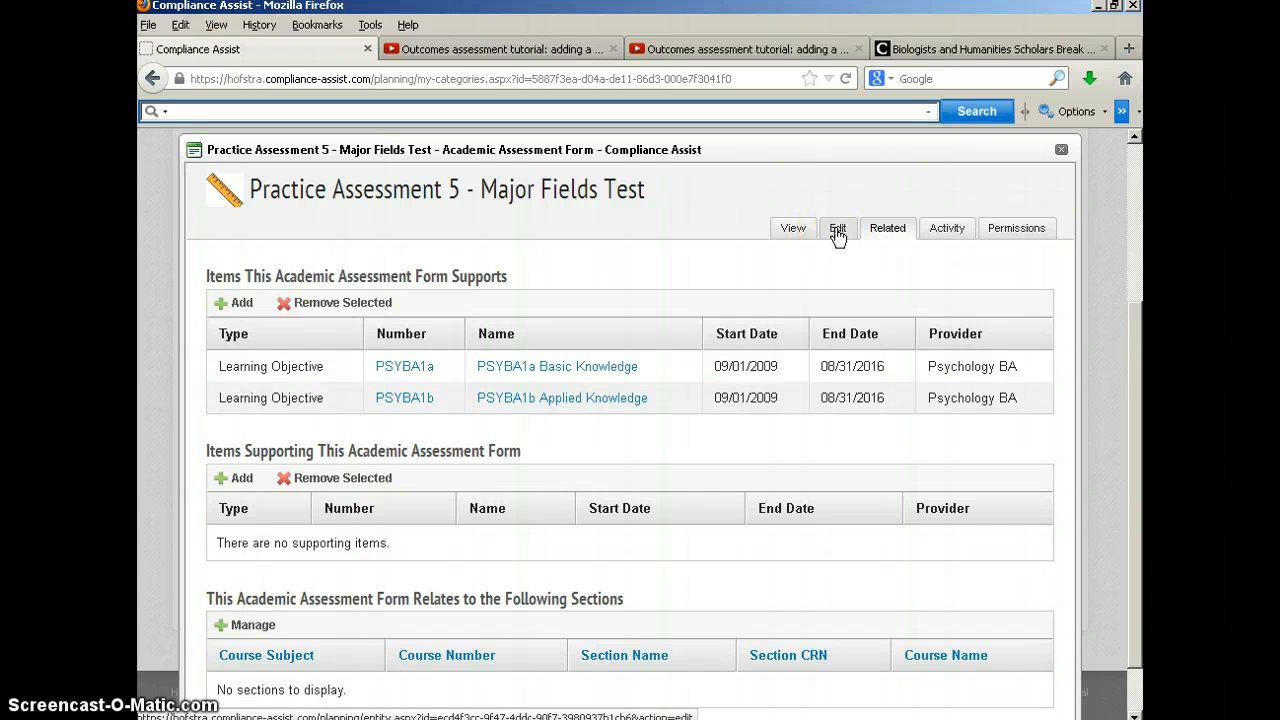
click(837, 229)
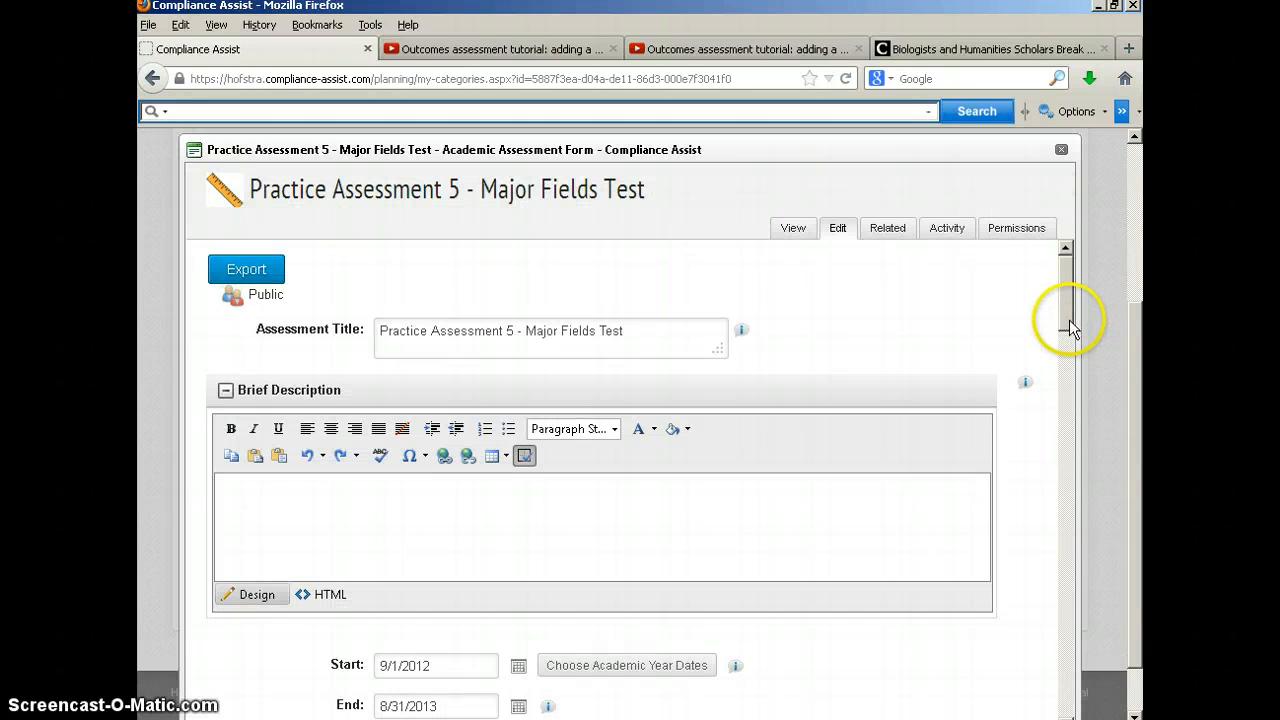
Set the answer on whether the assessment has been related to the department learning objectives to "Done.".
drag(1068, 319, 1068, 338)
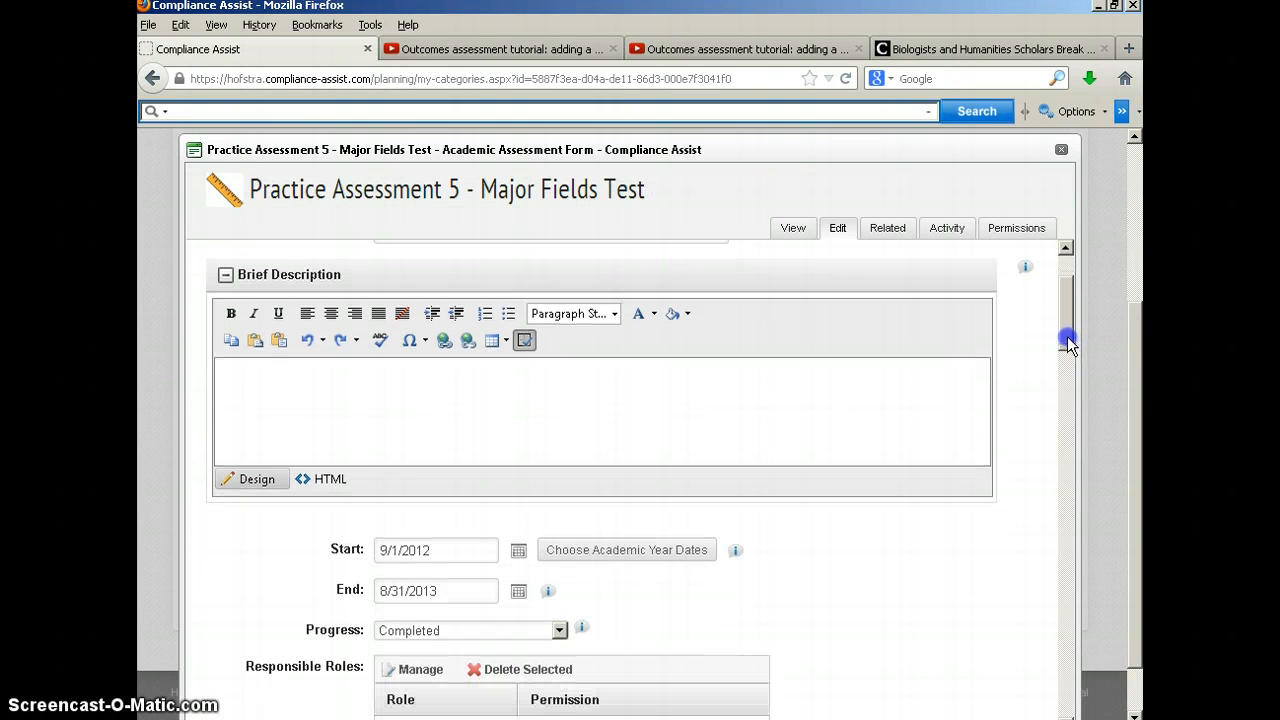
click(568, 395)
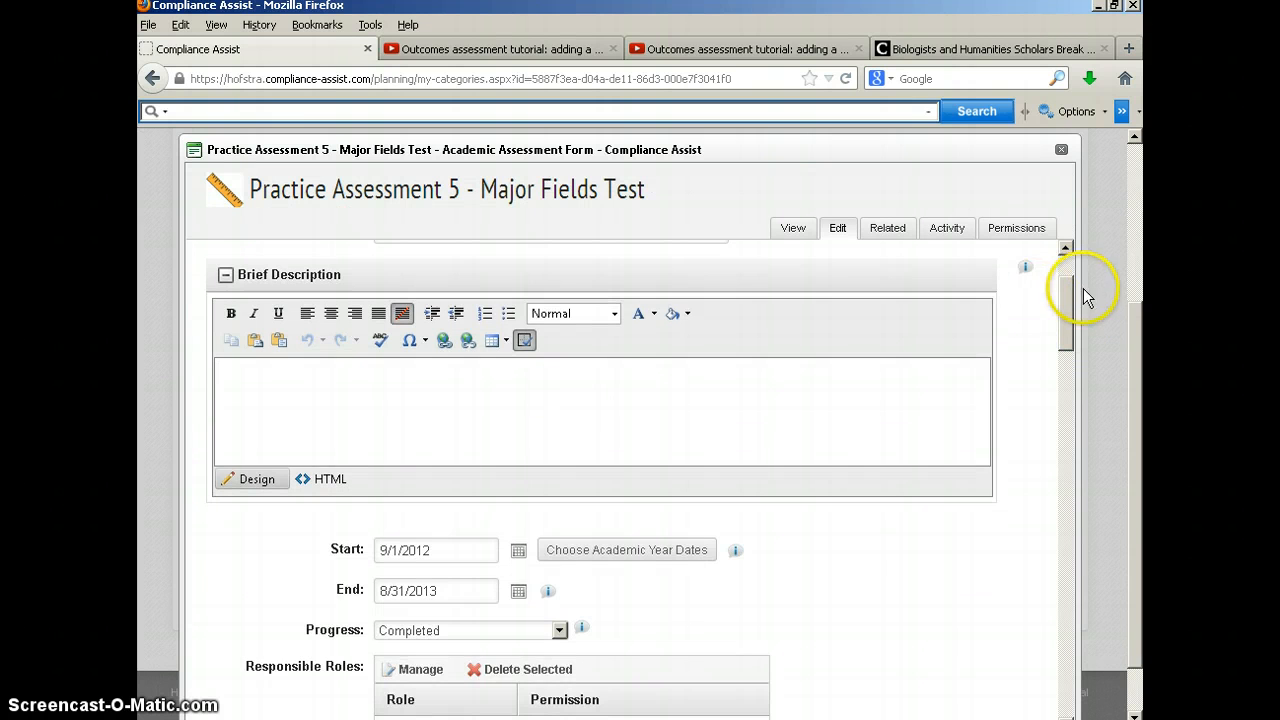
drag(1061, 297, 1057, 337)
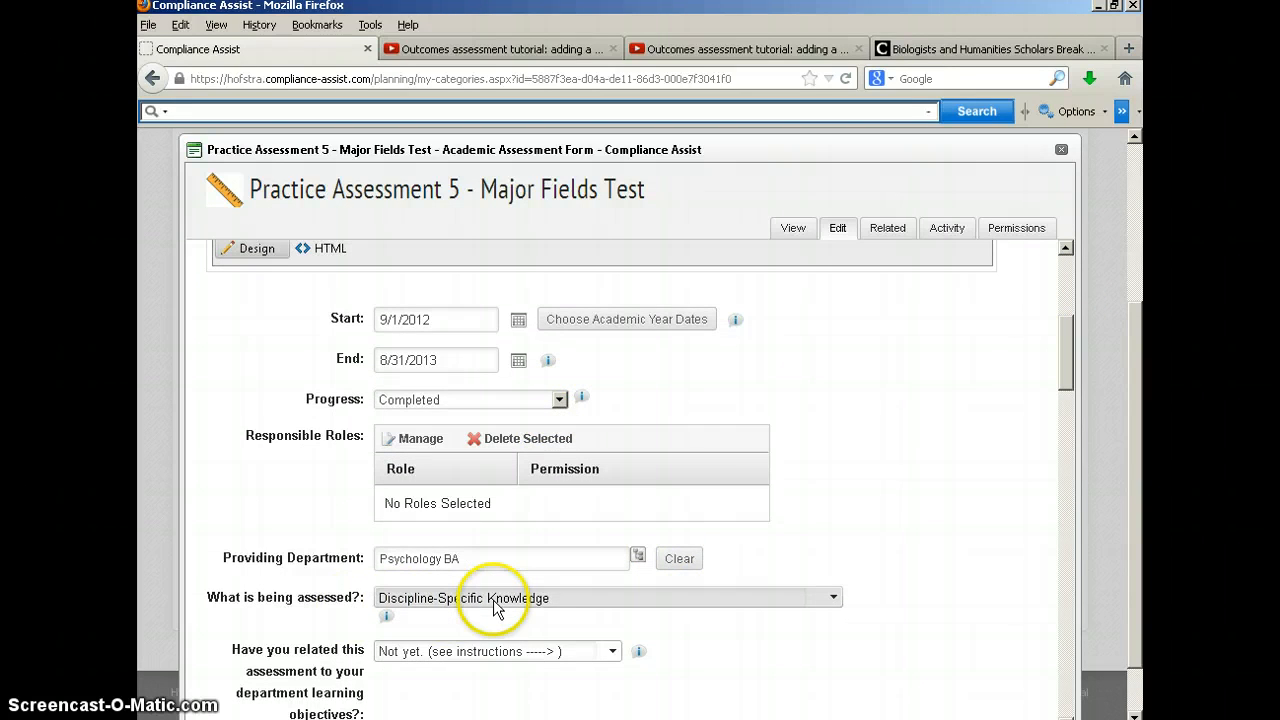
click(612, 653)
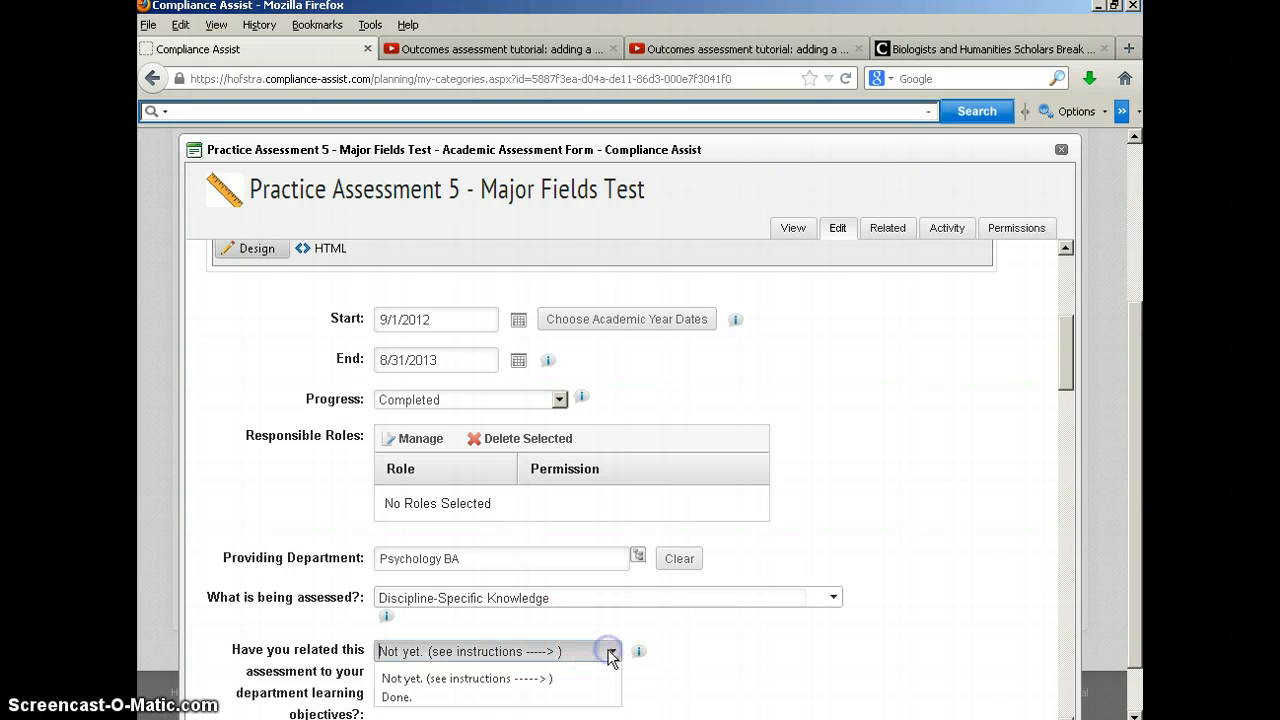
click(412, 709)
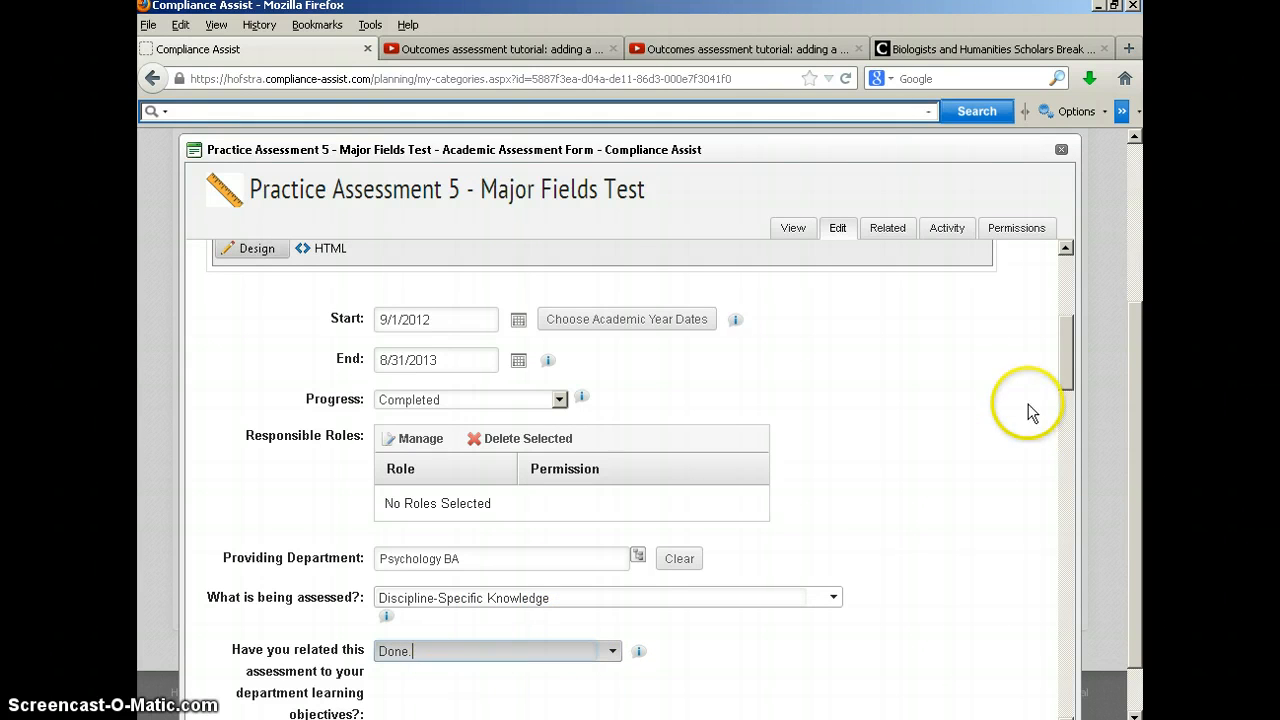
Enter "MFT" as the Assessment Tools / Methods description and update the field.
drag(1064, 366, 1066, 444)
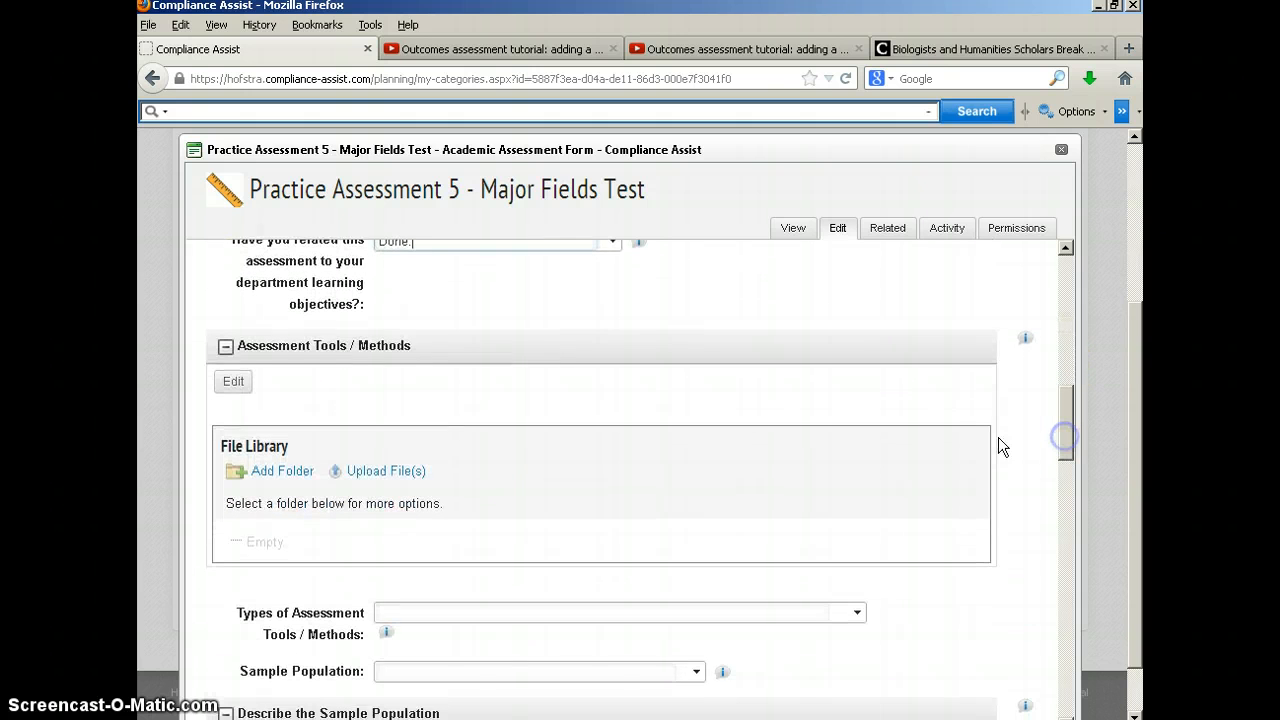
click(238, 380)
click(236, 382)
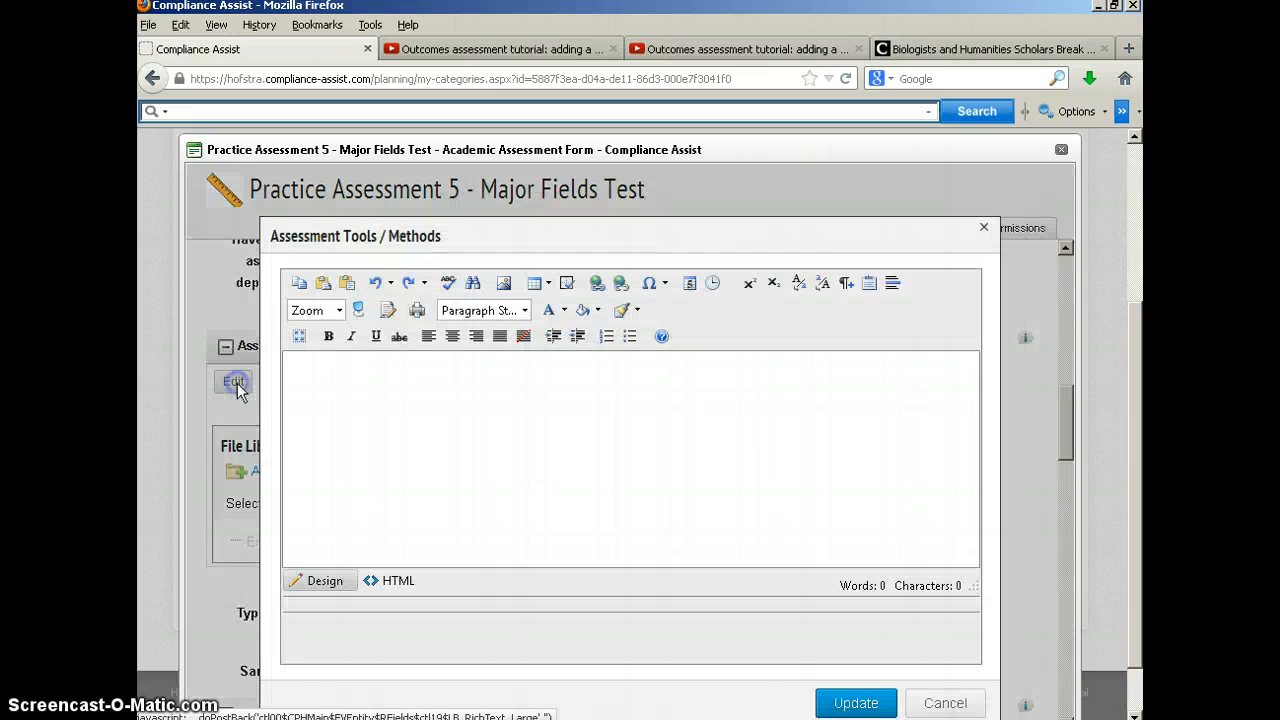
click(353, 373)
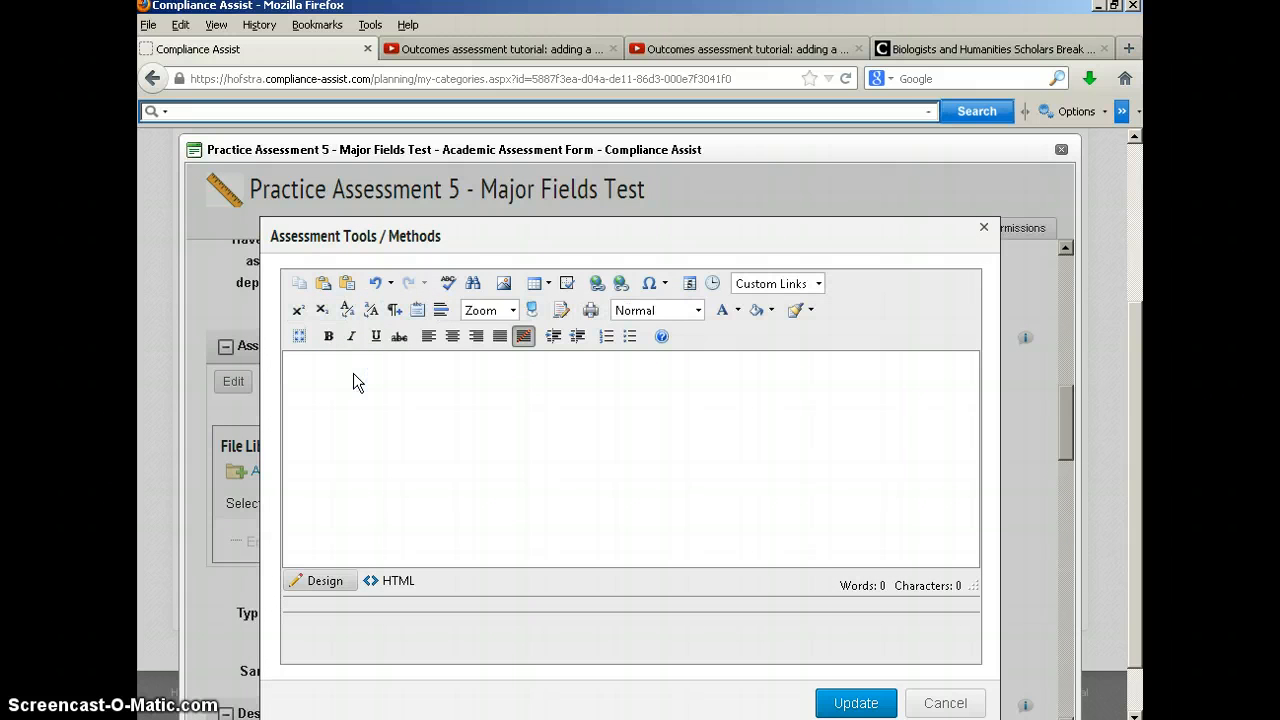
click(478, 355)
click(496, 385)
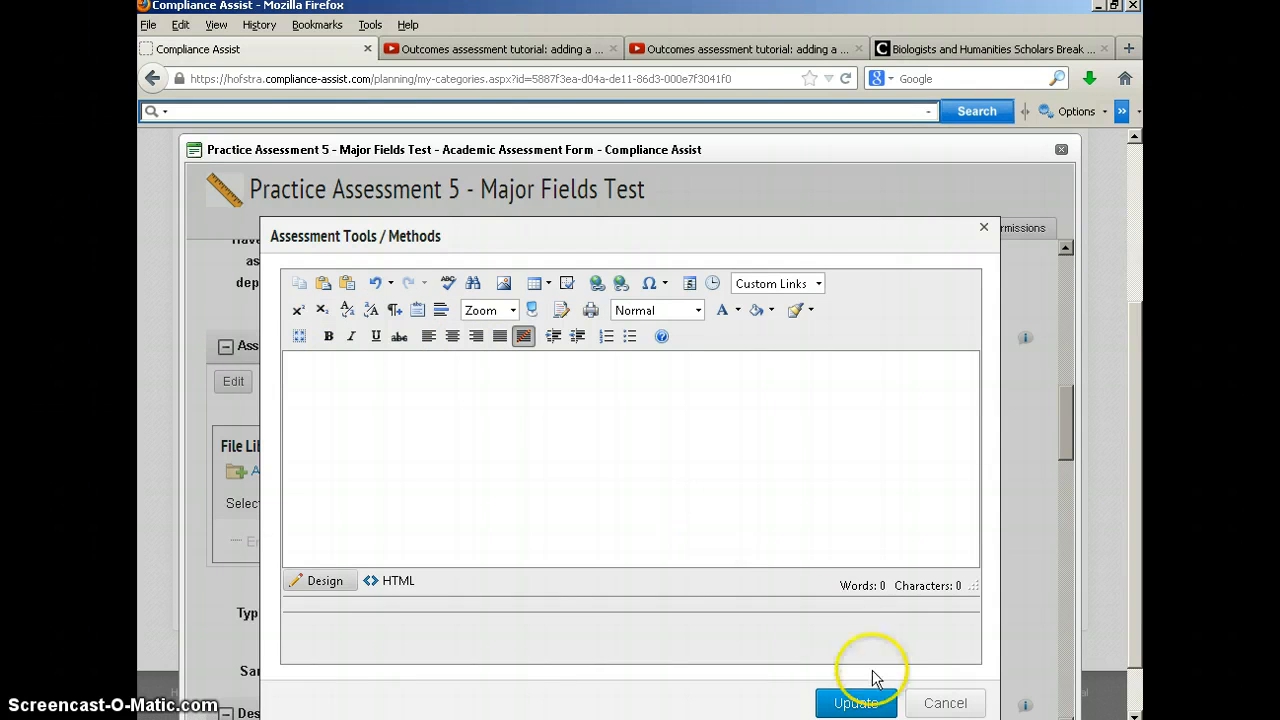
click(852, 702)
click(362, 365)
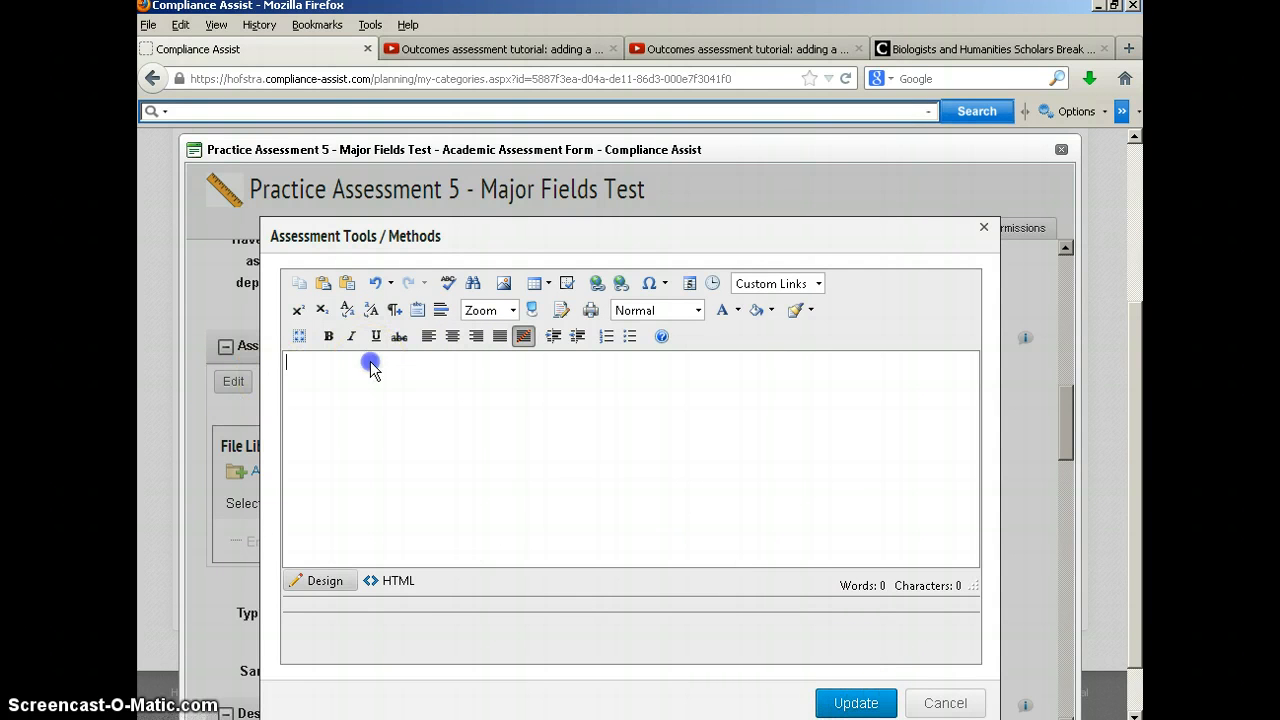
text(MFT)
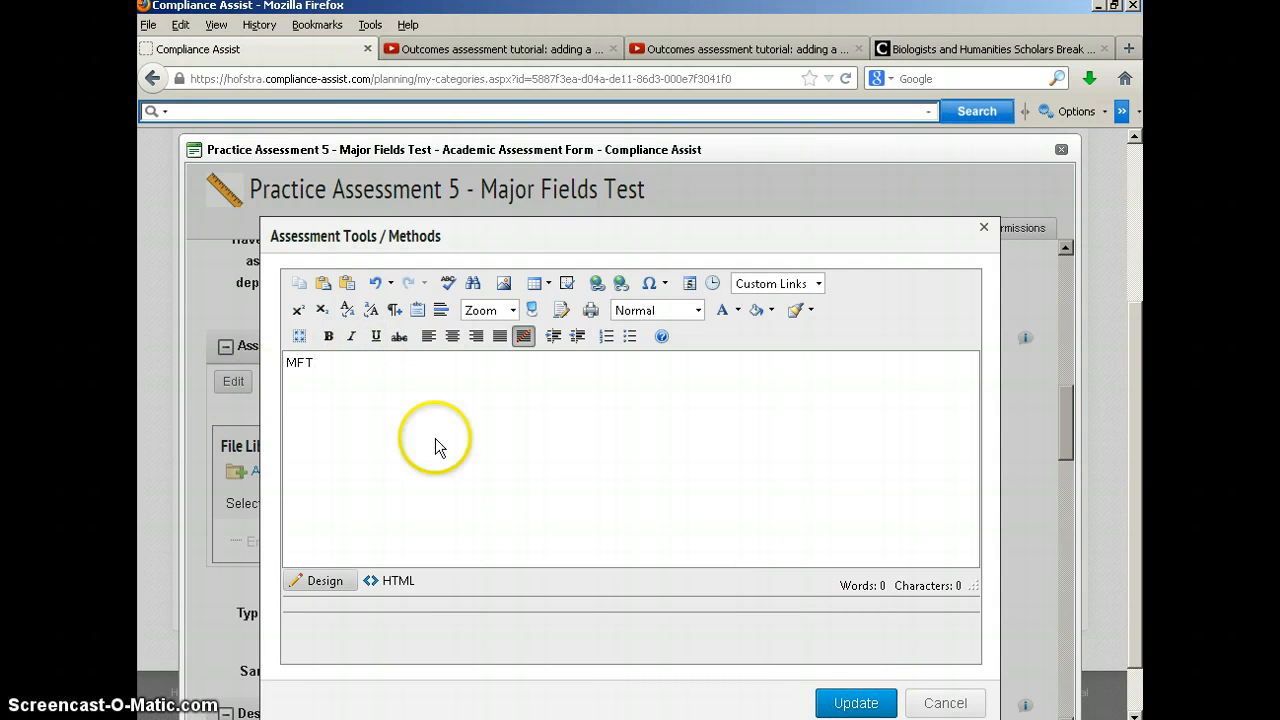
click(845, 702)
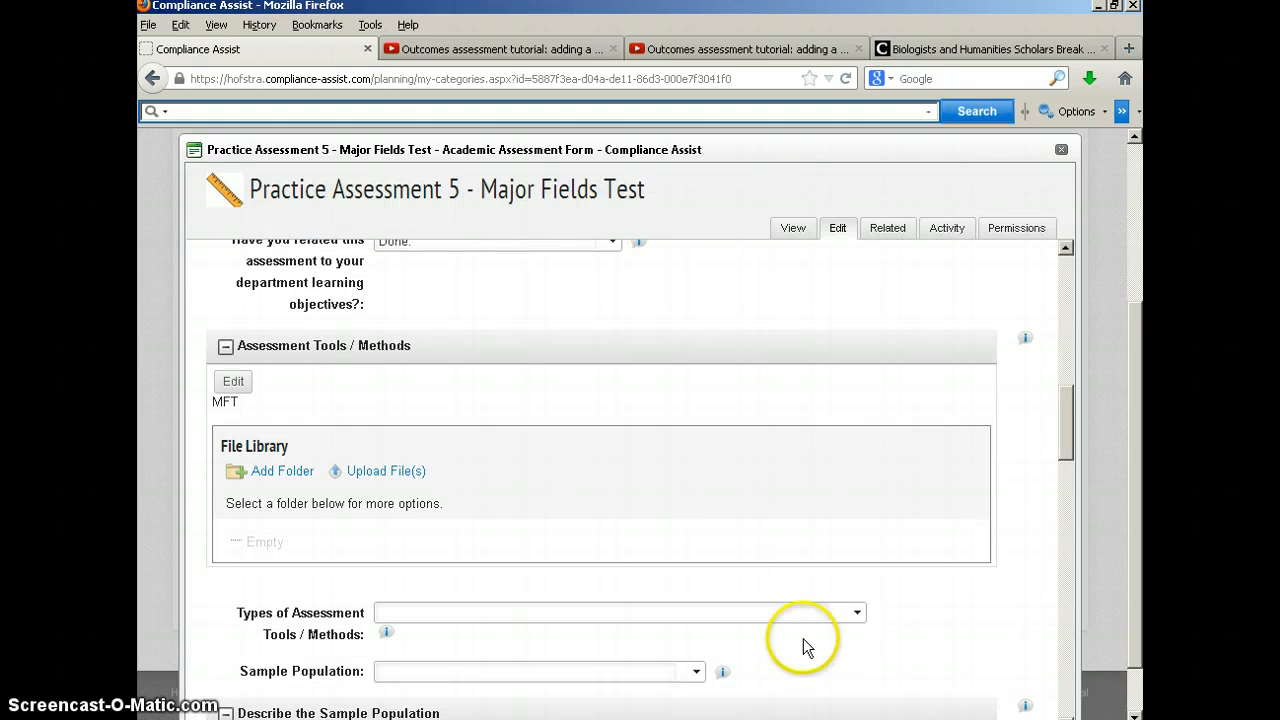
Set the types of assessment tools/methods to Standardized Test (e.g., Major Fields Test), dismissing the e-mail notification.
scroll(845, 470, down, 1)
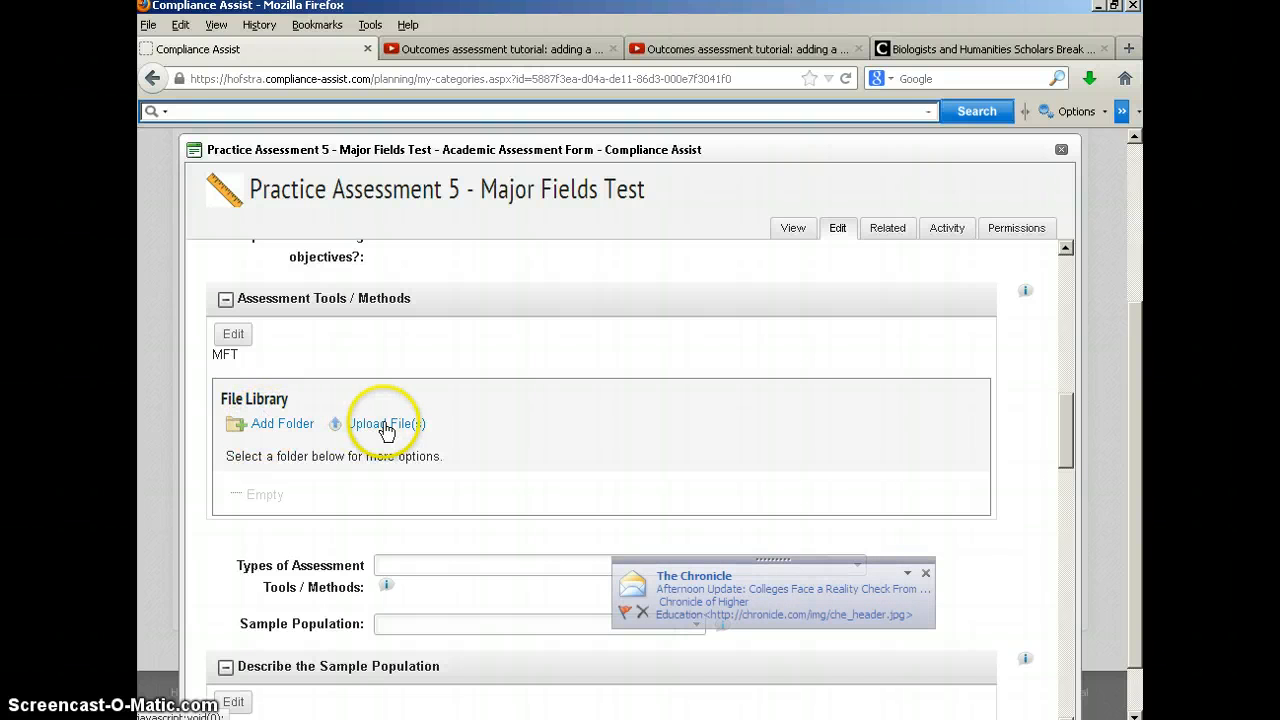
click(928, 572)
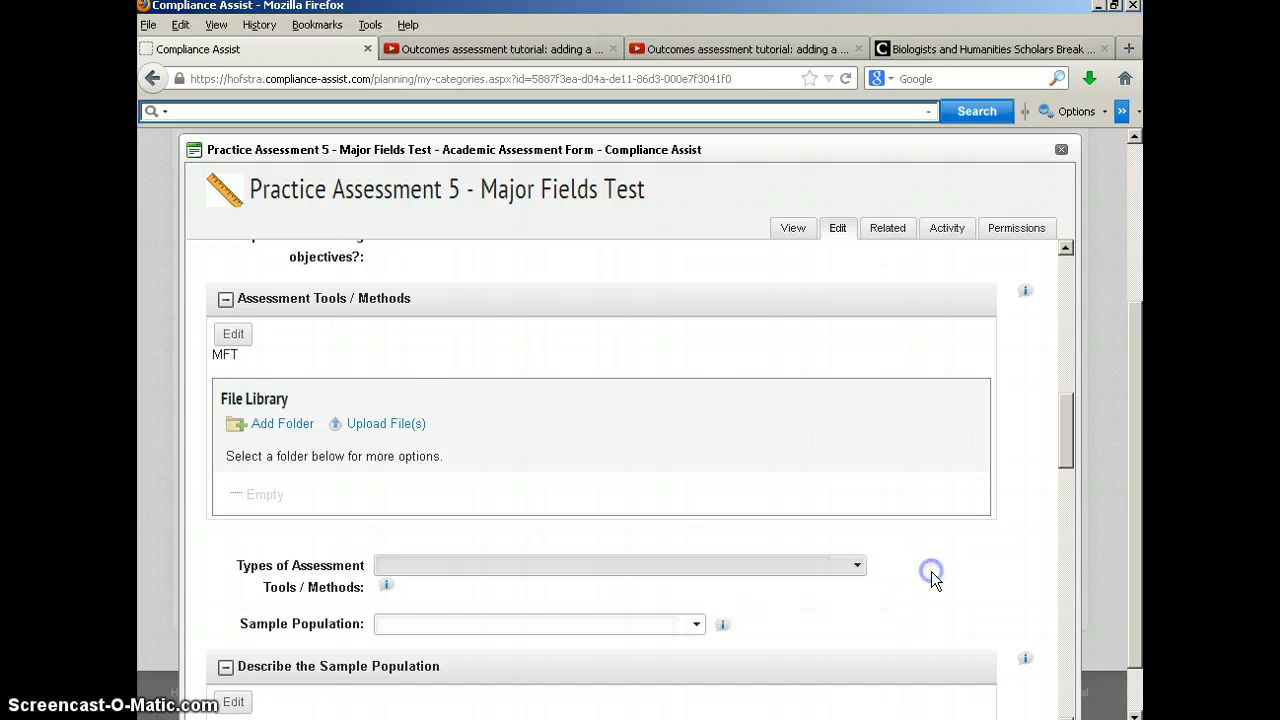
drag(1055, 433, 1061, 459)
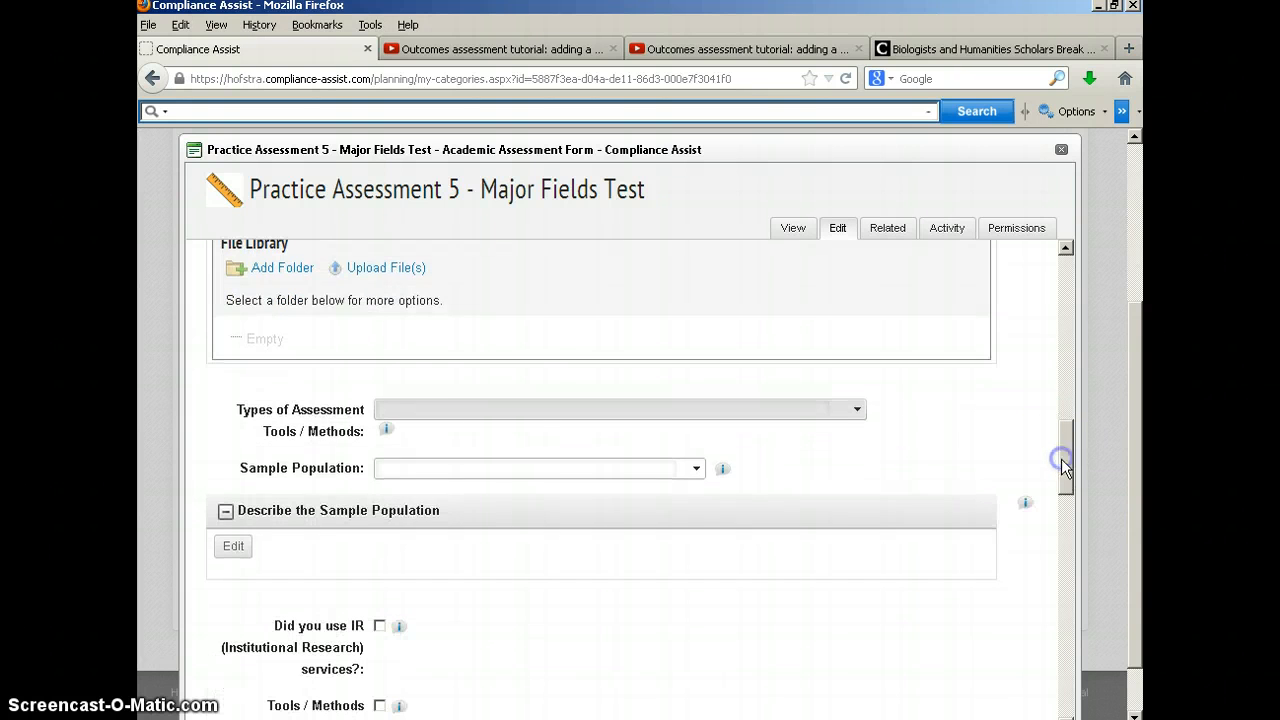
click(858, 410)
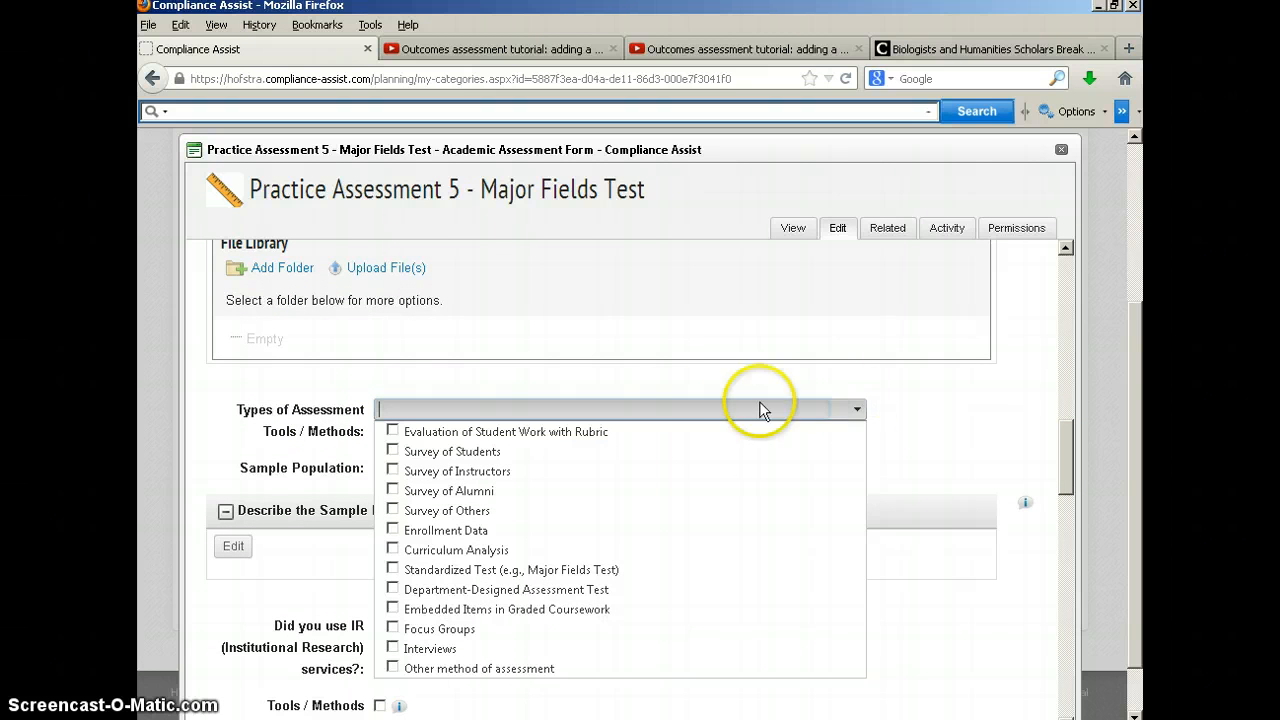
click(392, 569)
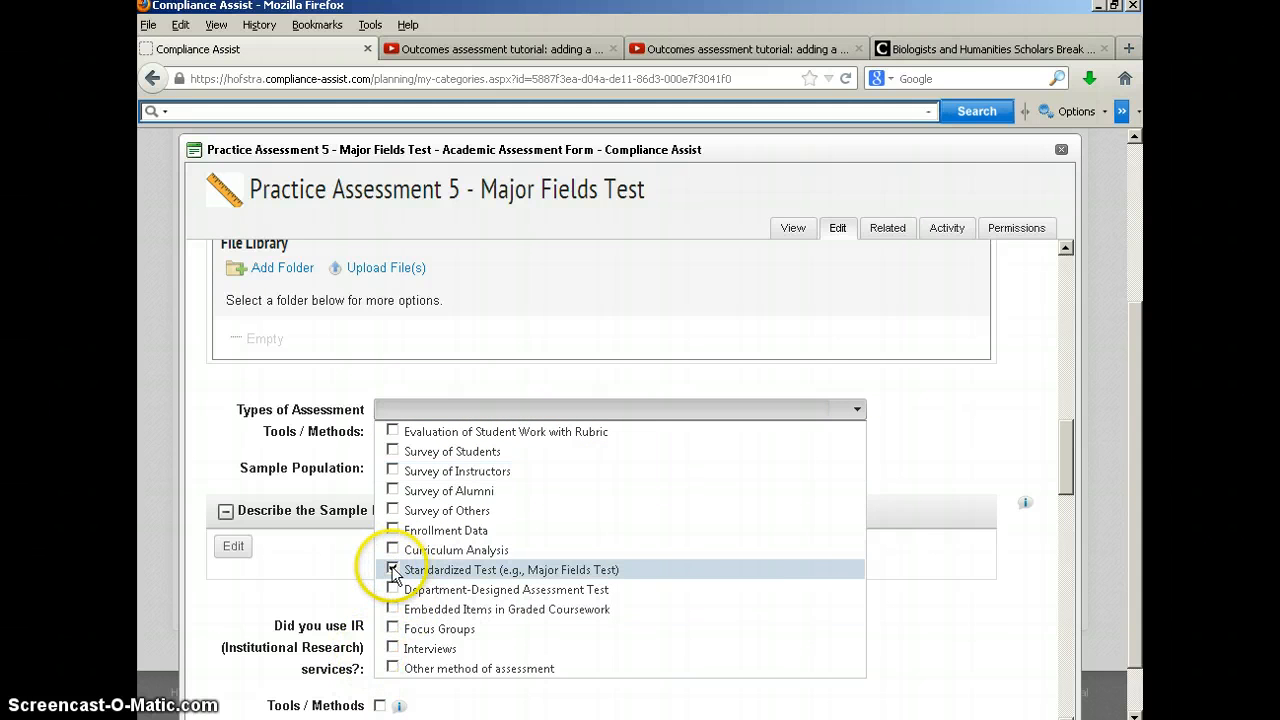
click(392, 569)
click(902, 418)
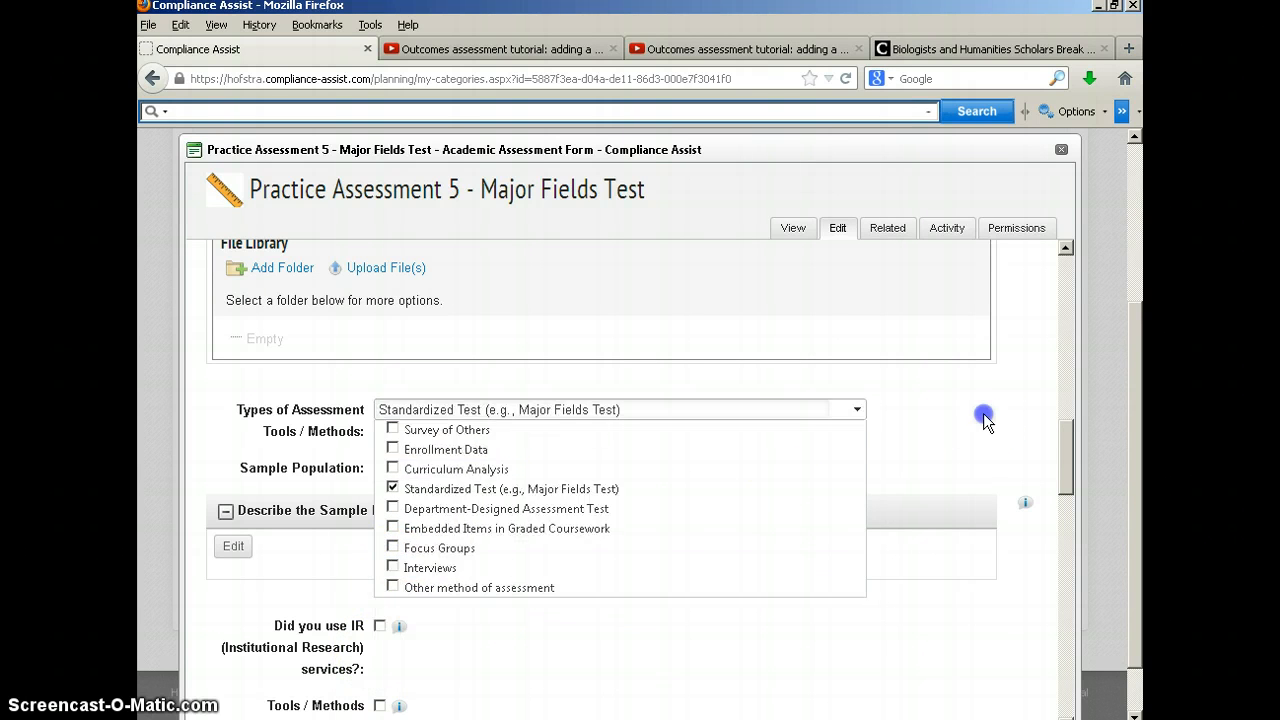
Set the sample population to Undergraduates, described as "seniors.", and mark Tools / Methods as completed.
click(695, 476)
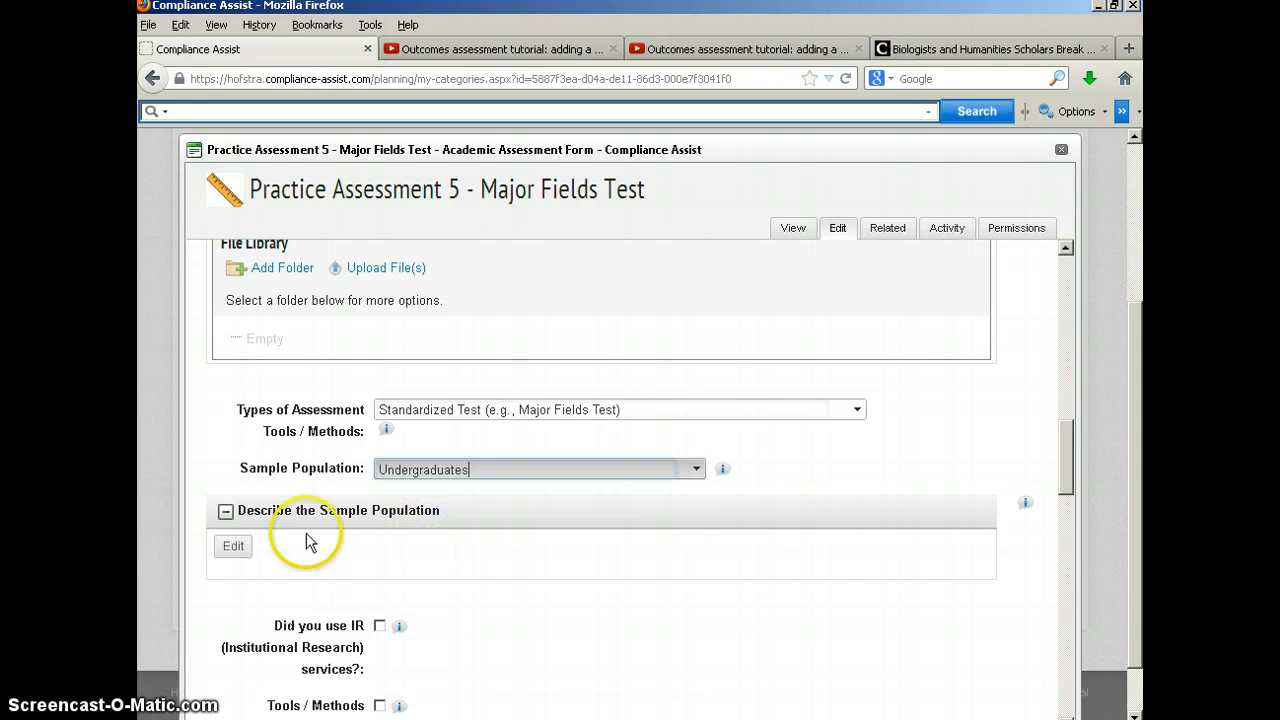
click(231, 545)
click(371, 431)
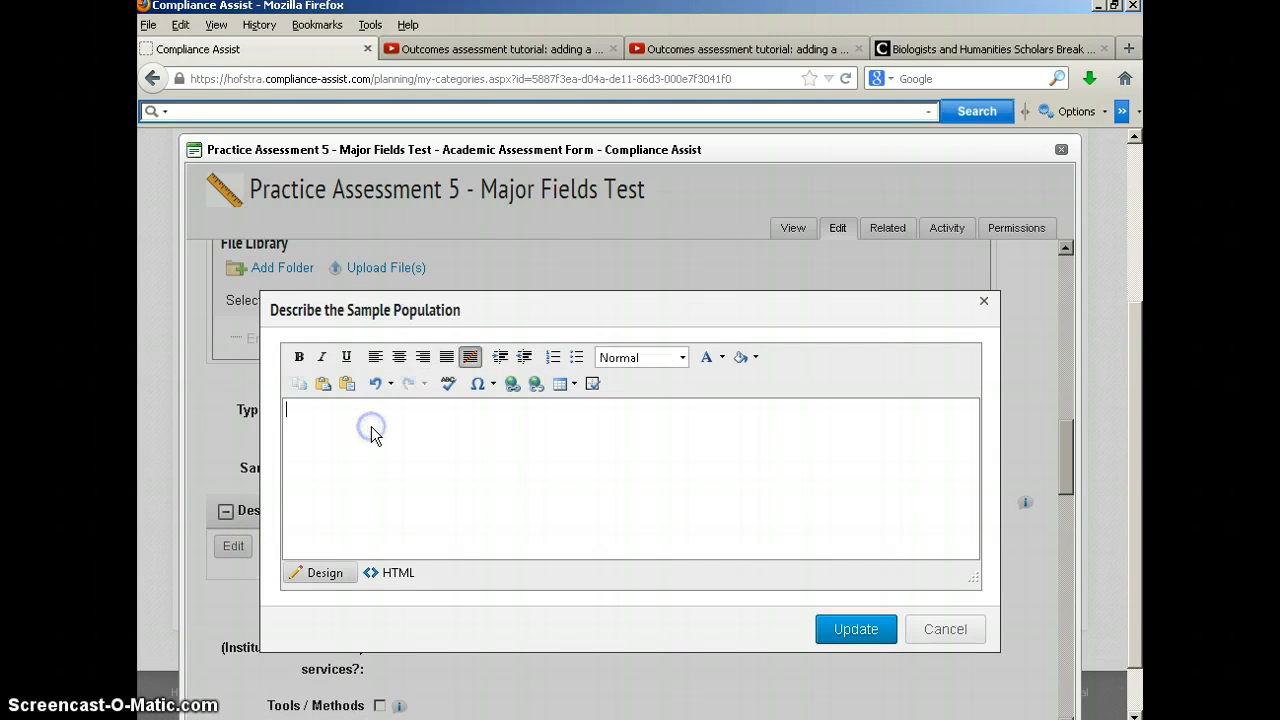
text(seniors.)
click(850, 629)
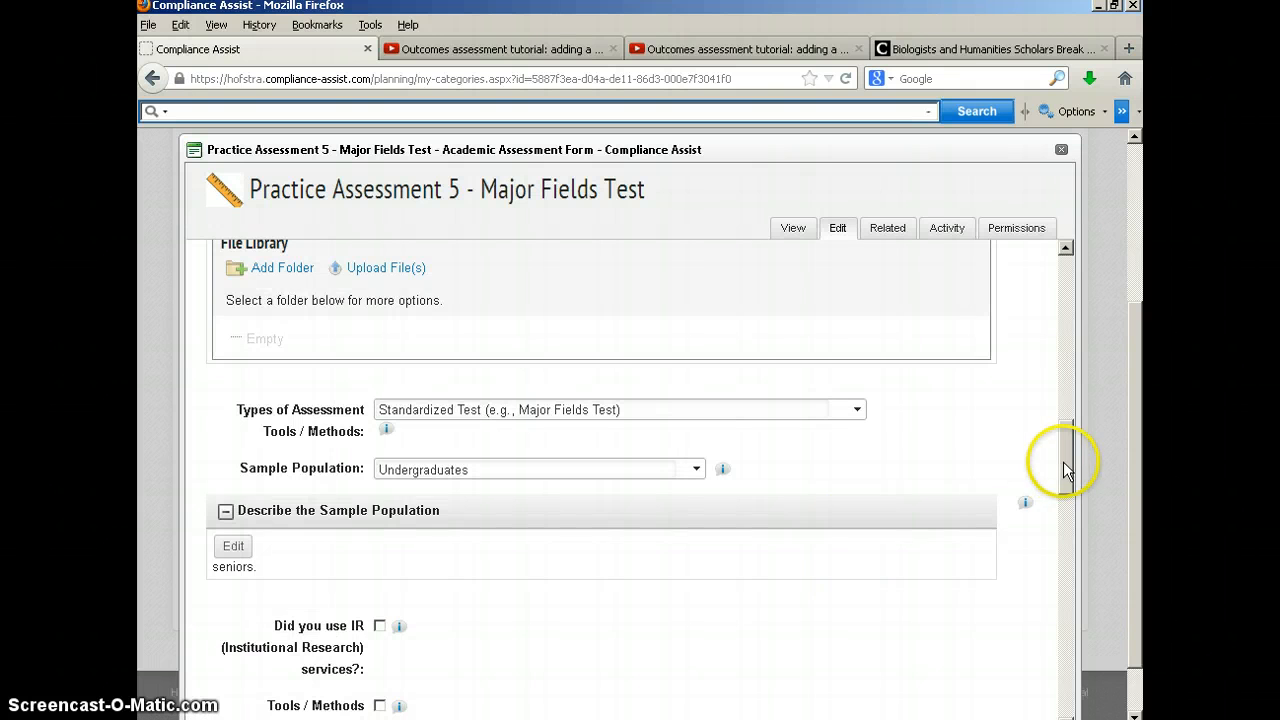
drag(1063, 461, 1063, 487)
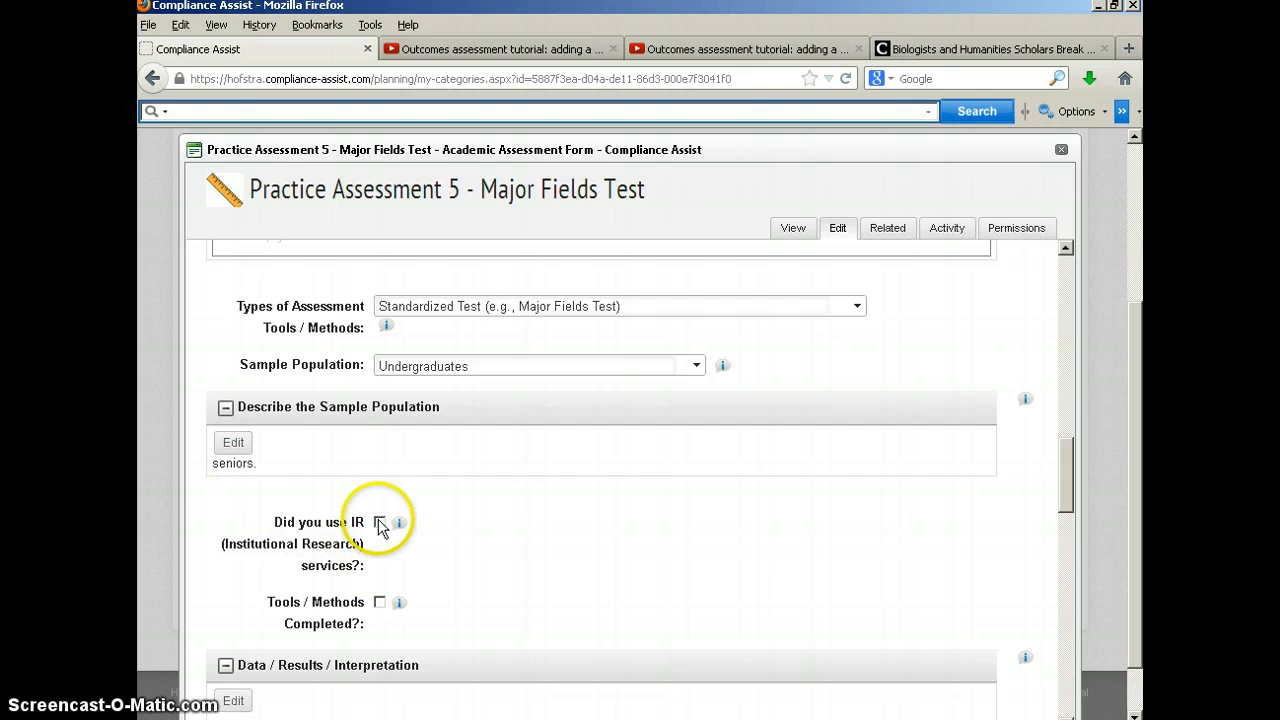
click(379, 603)
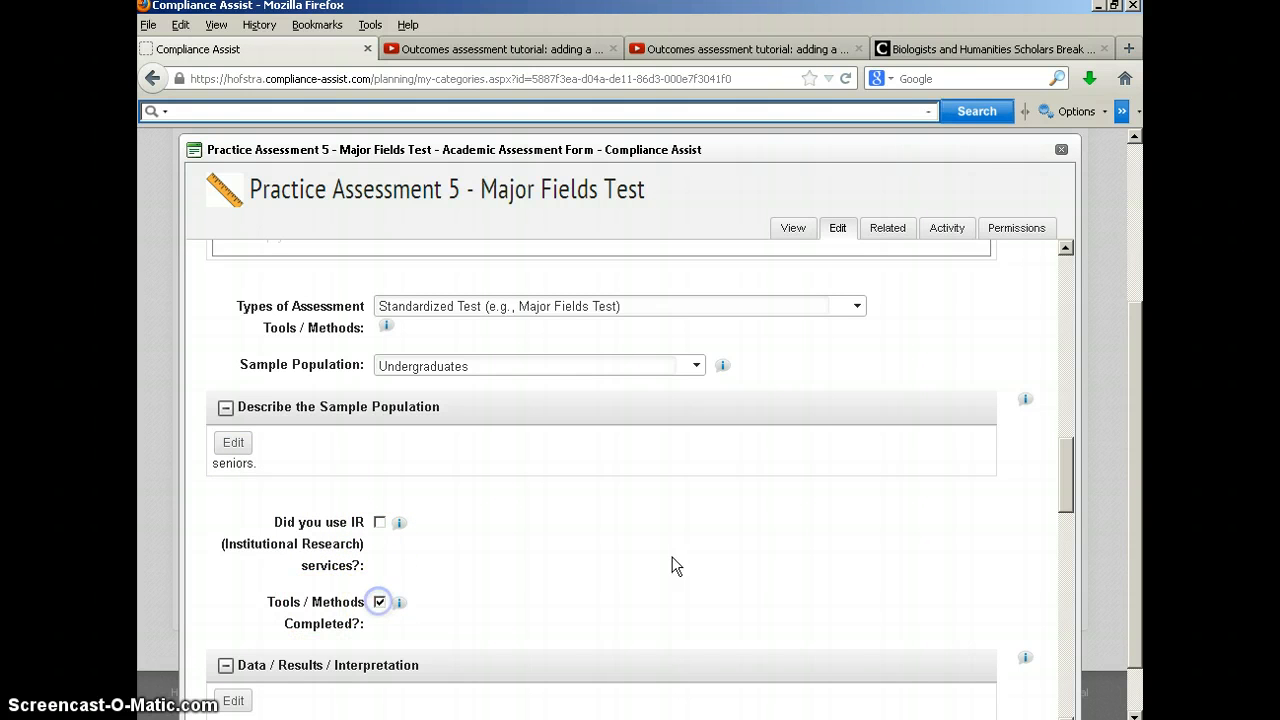
Enter "62% of students reached the 50% on the national norms." under Data / Results / Interpretation and mark Data / Results as completed.
drag(1070, 470, 1069, 529)
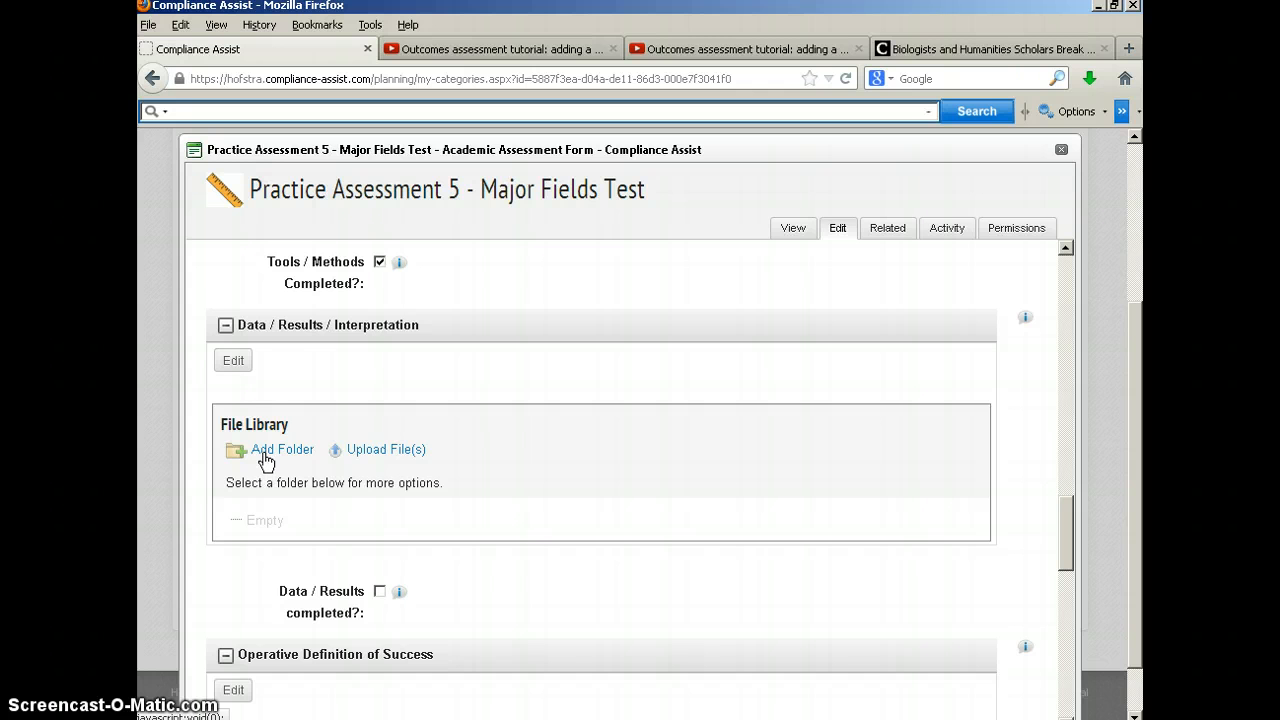
click(236, 362)
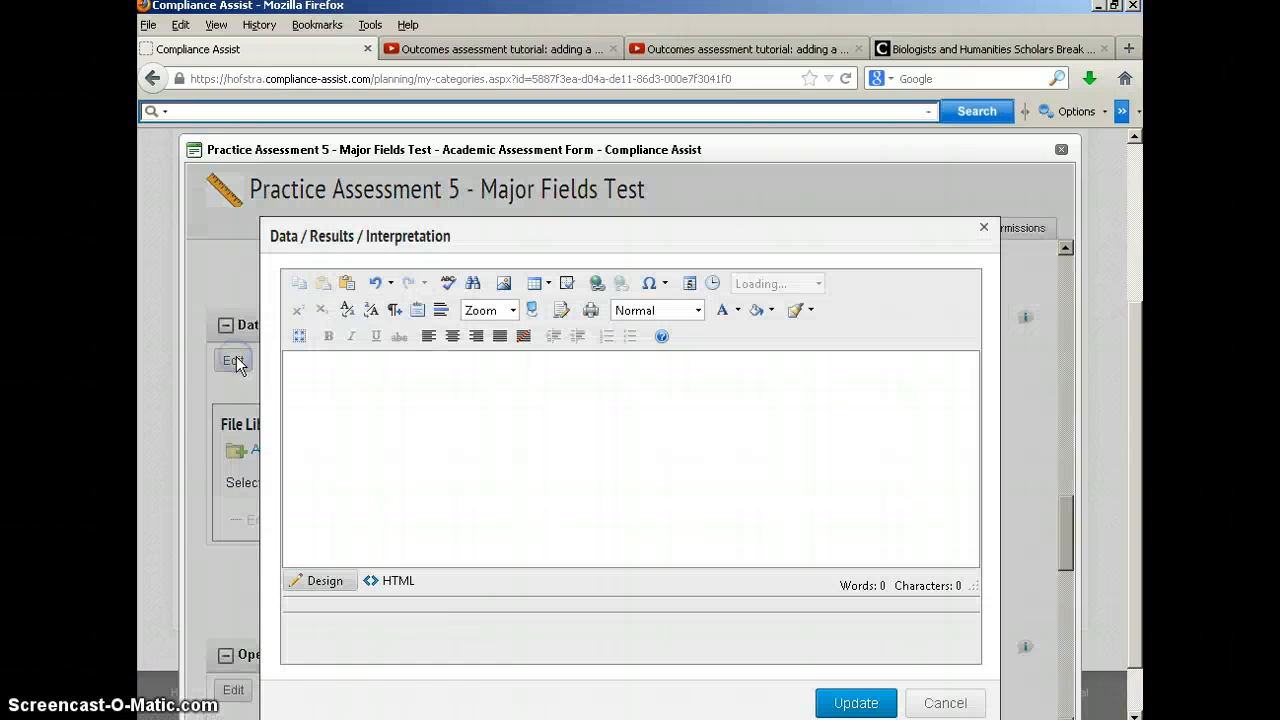
click(358, 376)
text(62%)
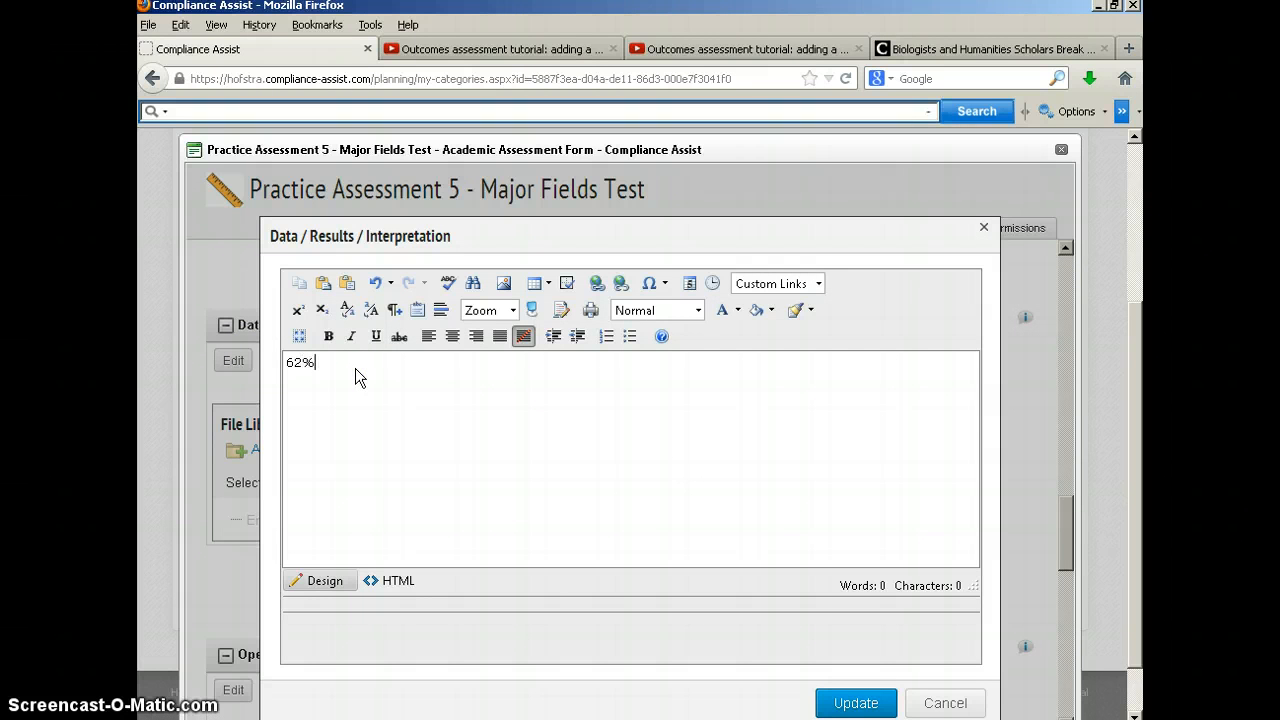
text( of students reached the 50% on the na)
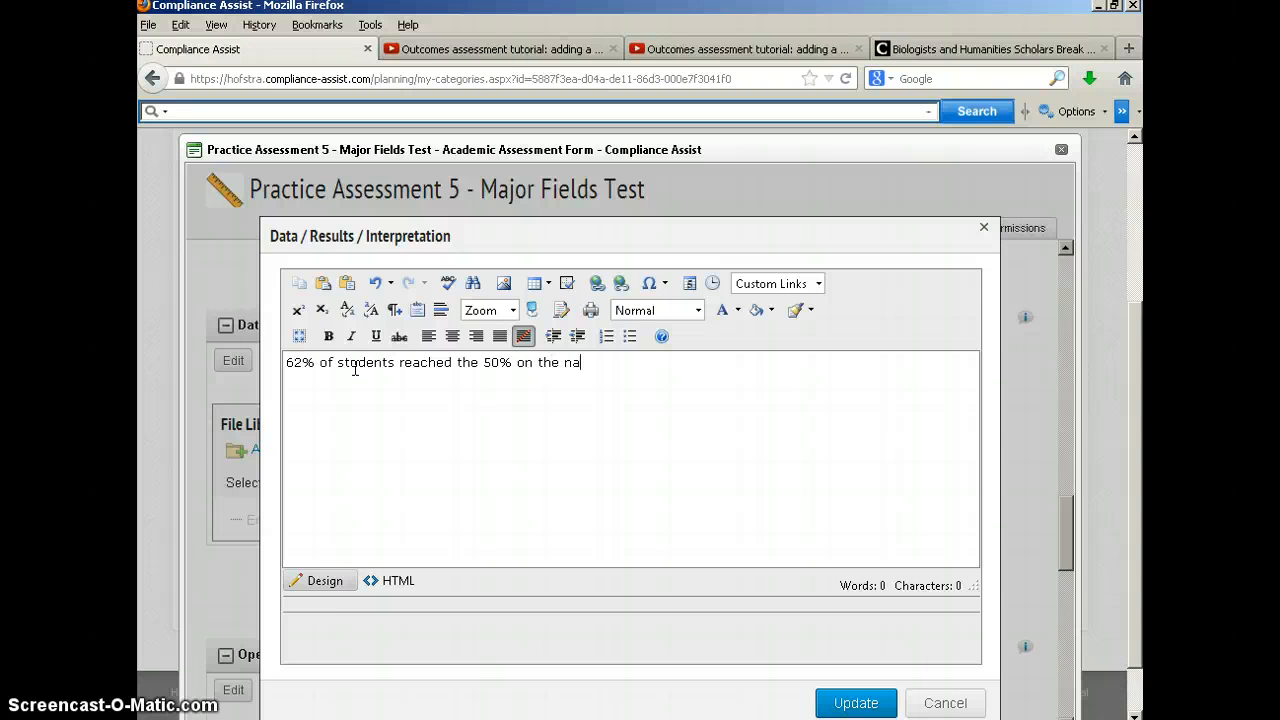
text(tional norms.)
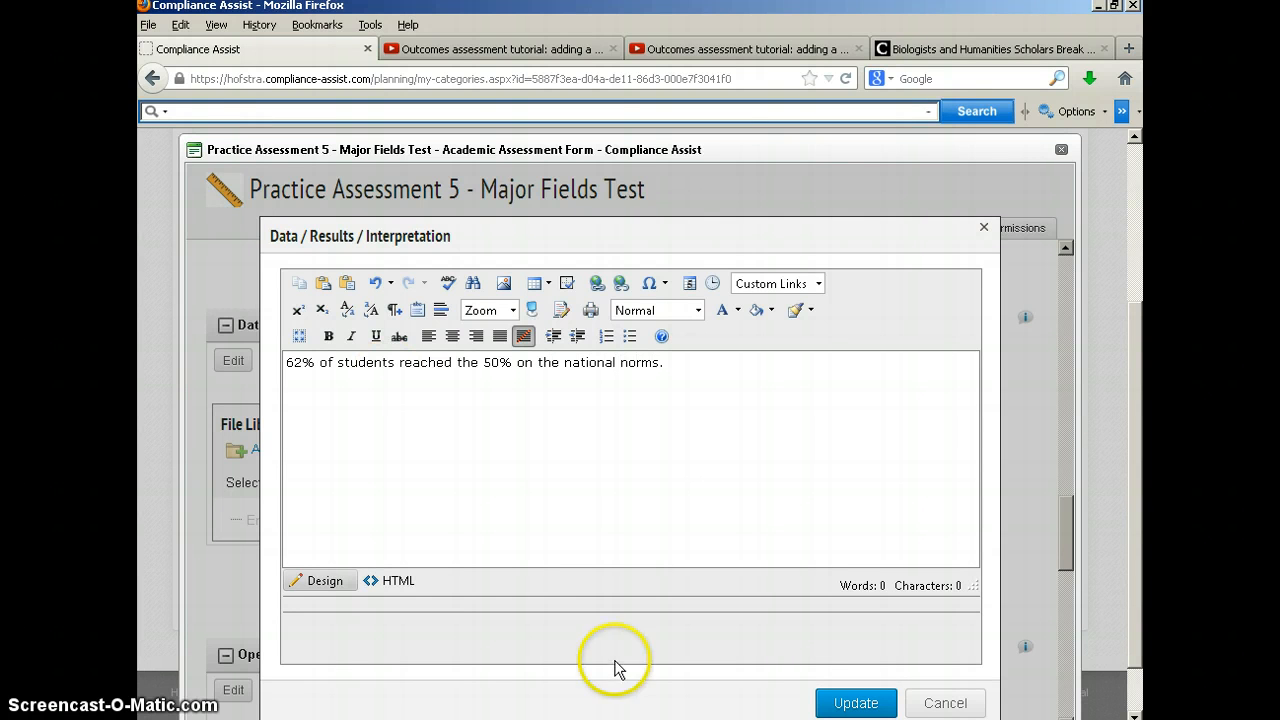
click(853, 703)
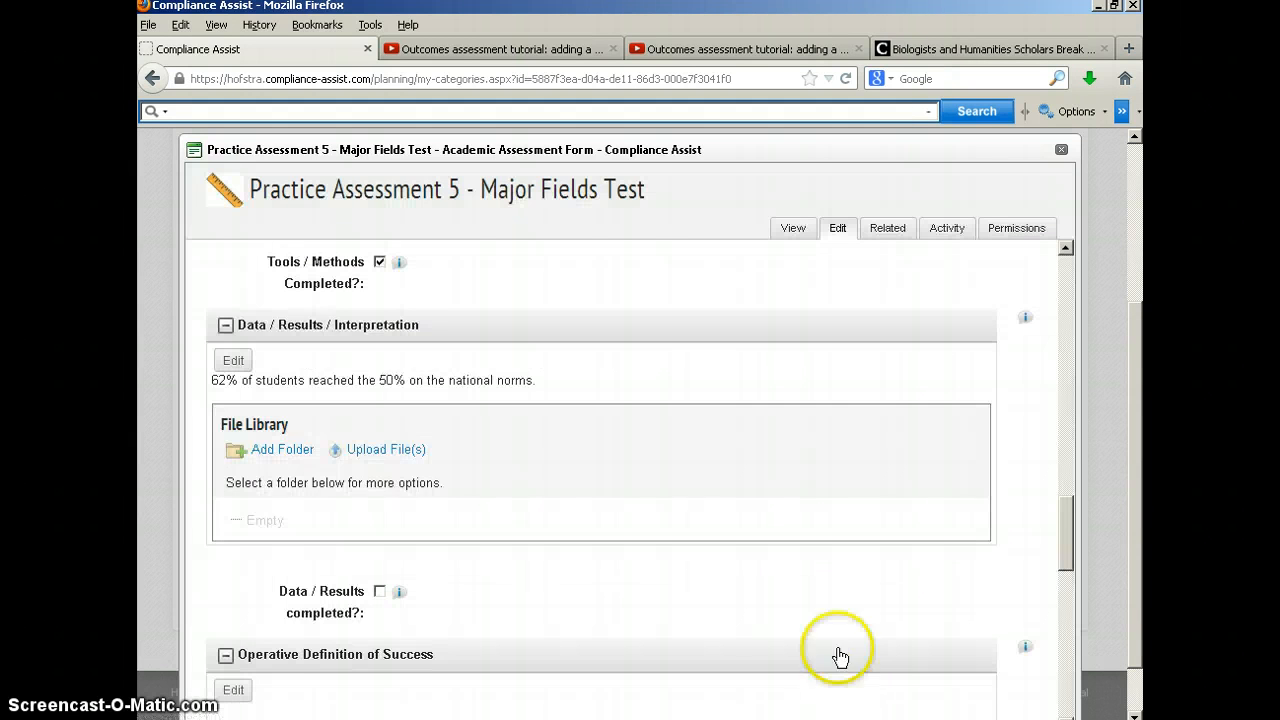
scroll(511, 452, down, 2)
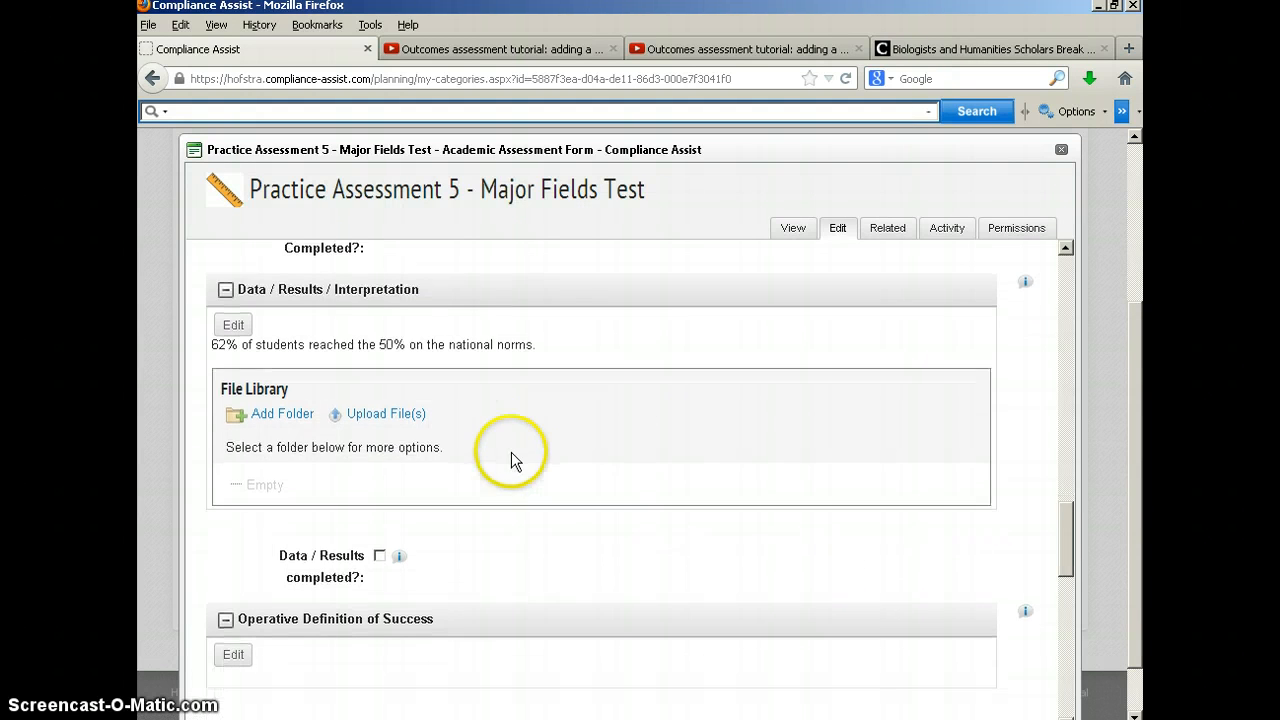
click(377, 497)
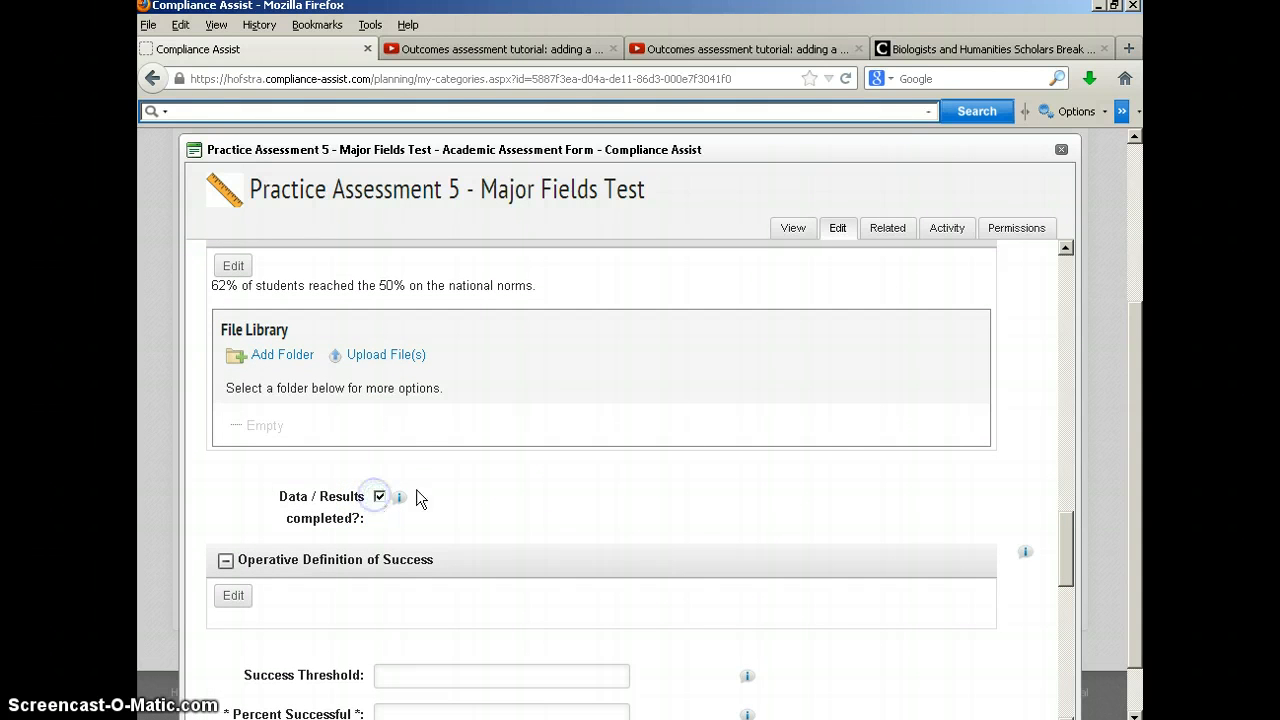
Enter "50th percentile on MFT" as the Operative Definition of Success and update the field.
drag(1073, 536, 1072, 574)
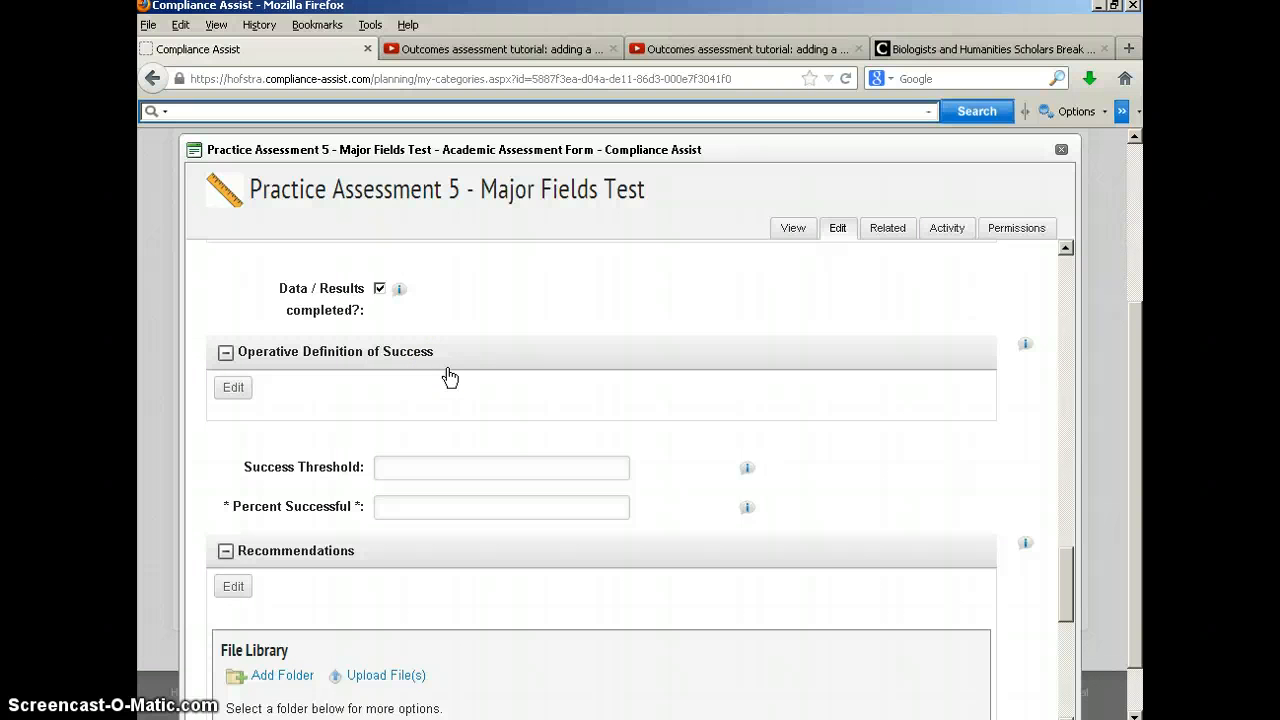
click(242, 391)
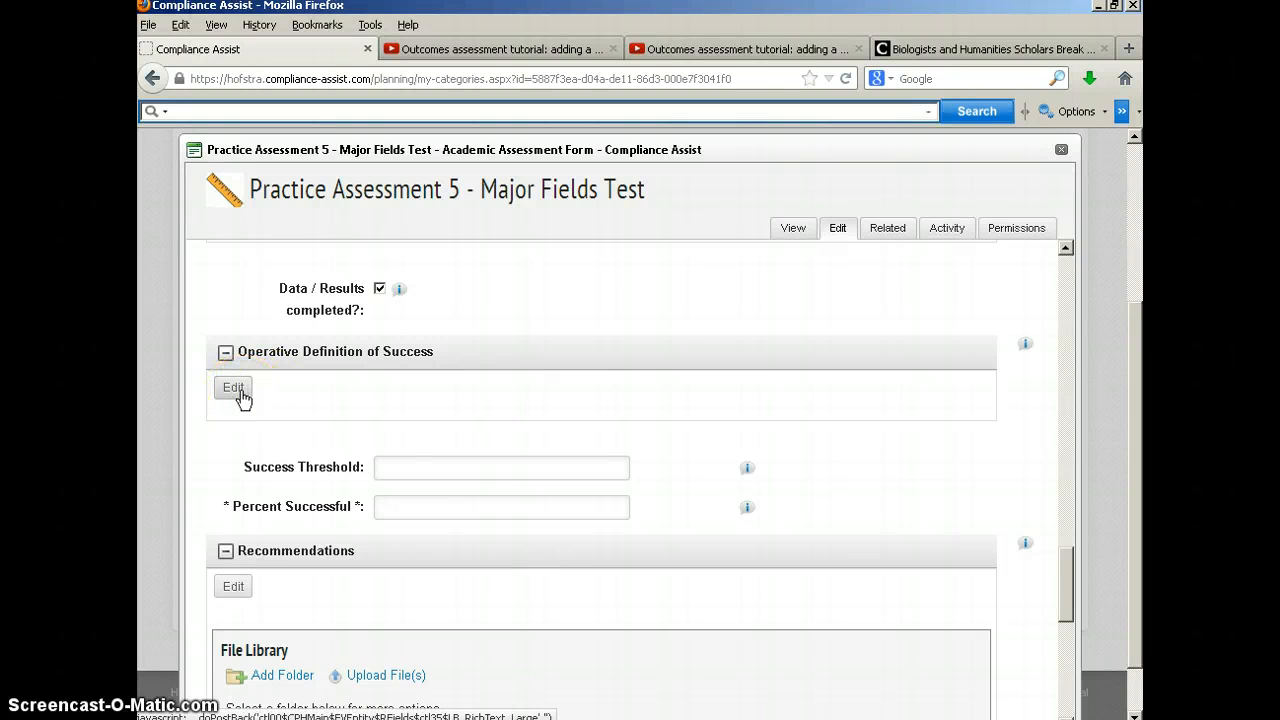
click(237, 386)
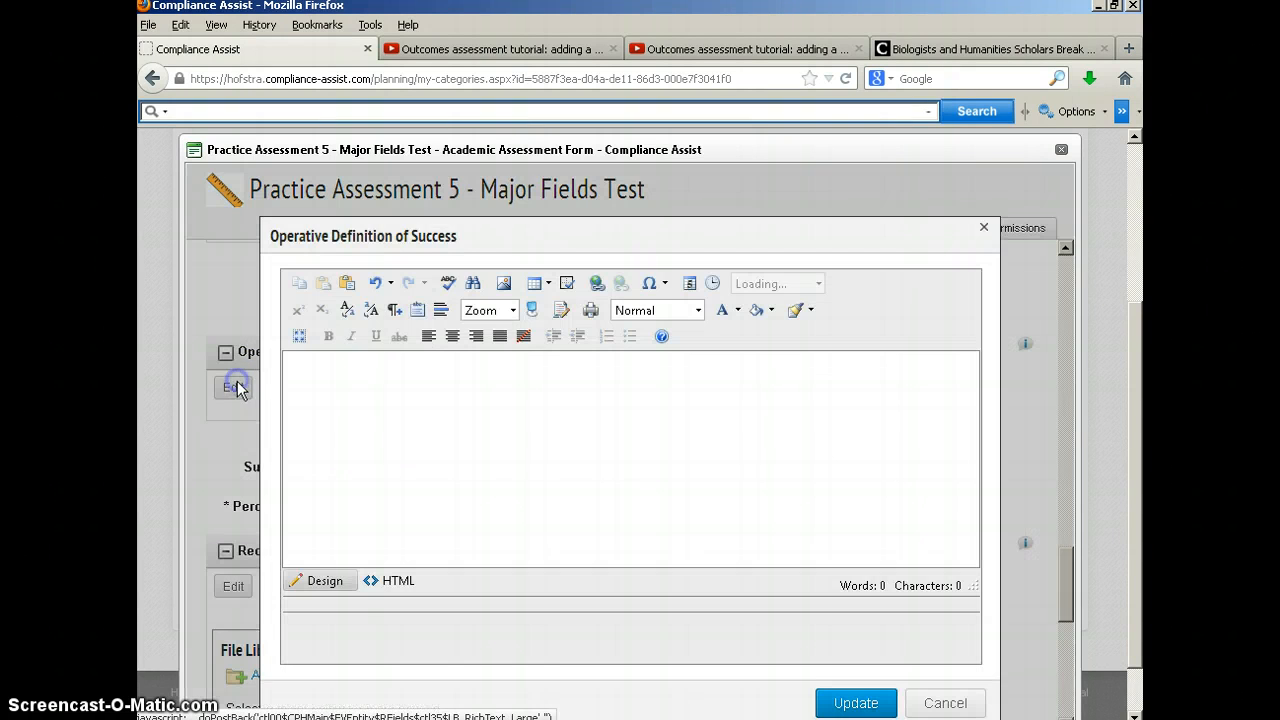
text(50)
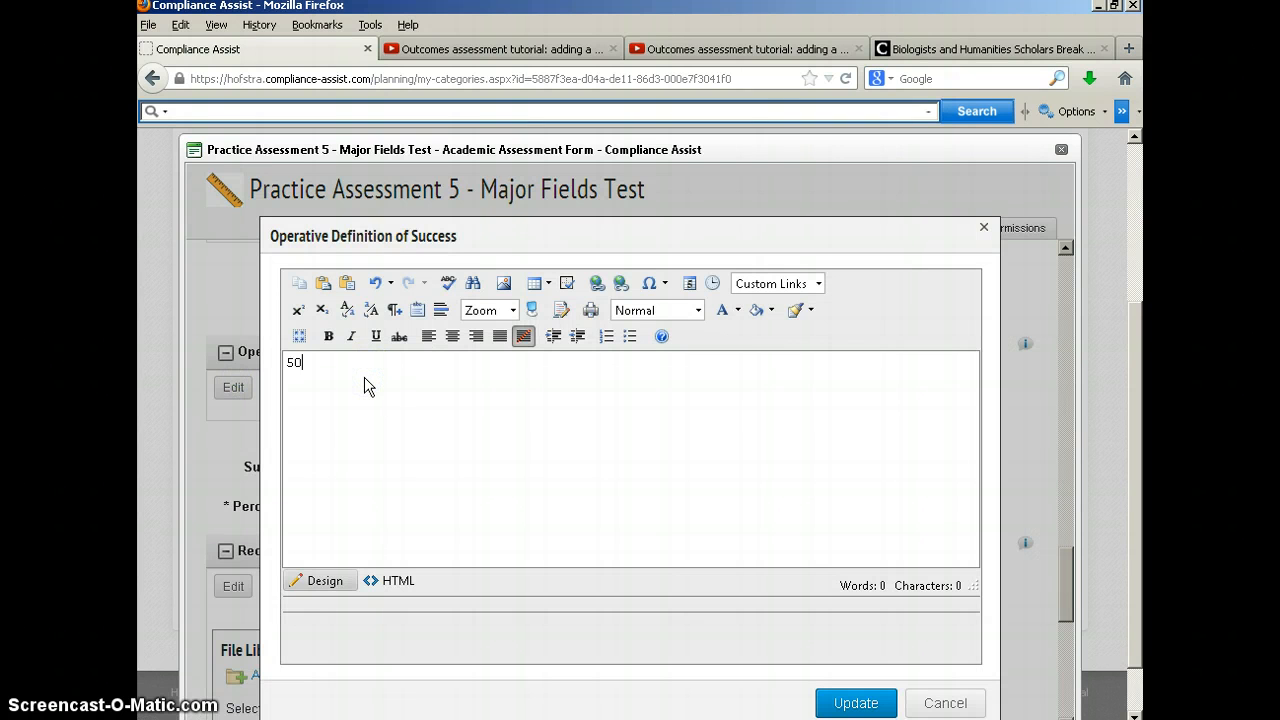
text(th percentile on MFT)
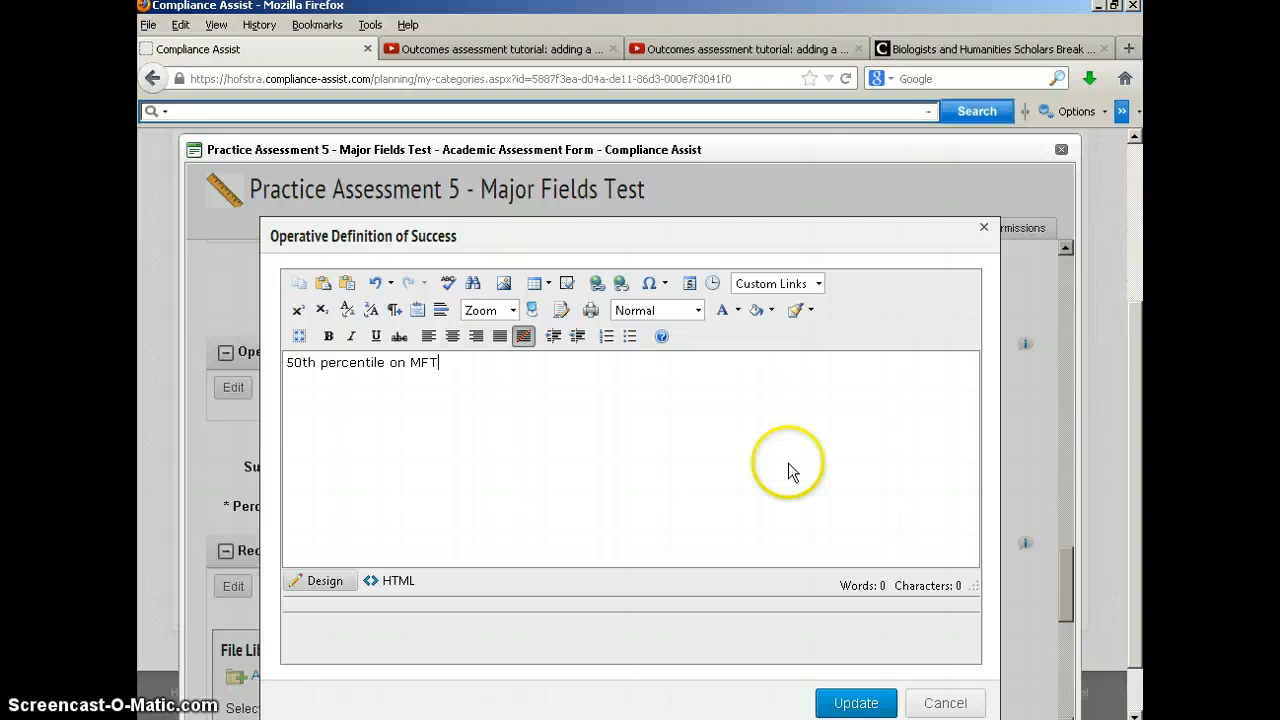
click(1066, 593)
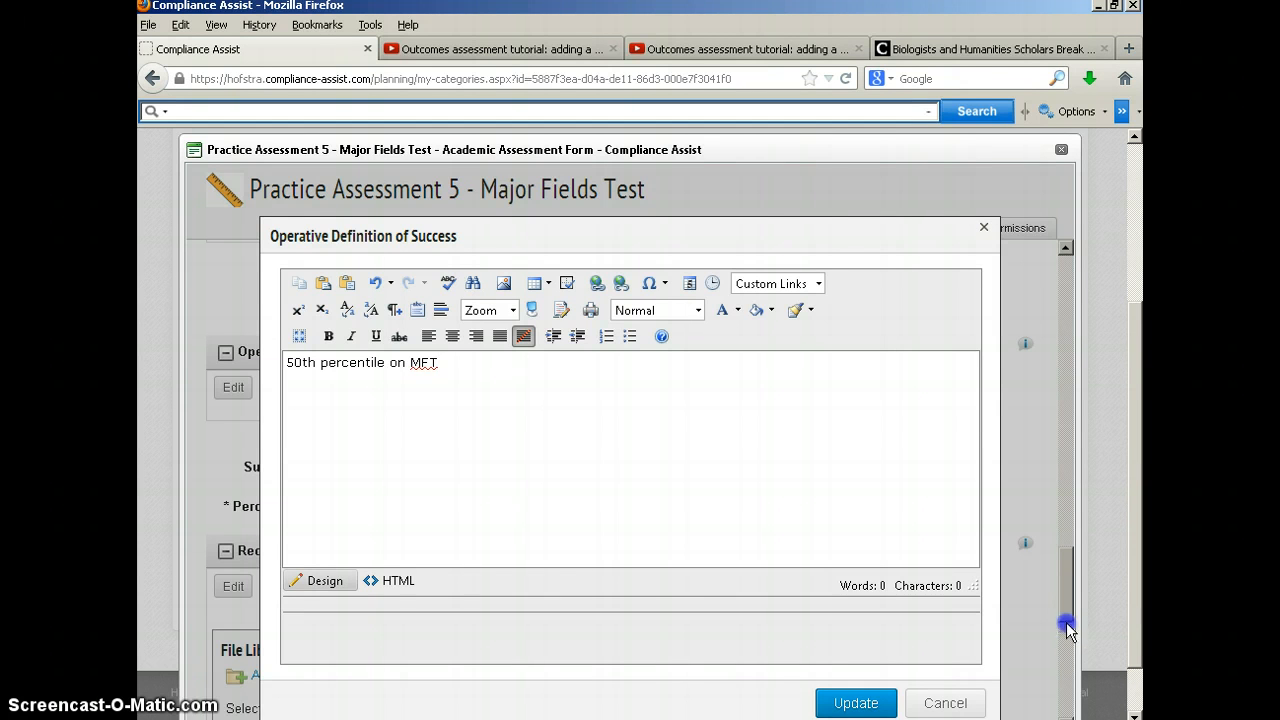
click(862, 702)
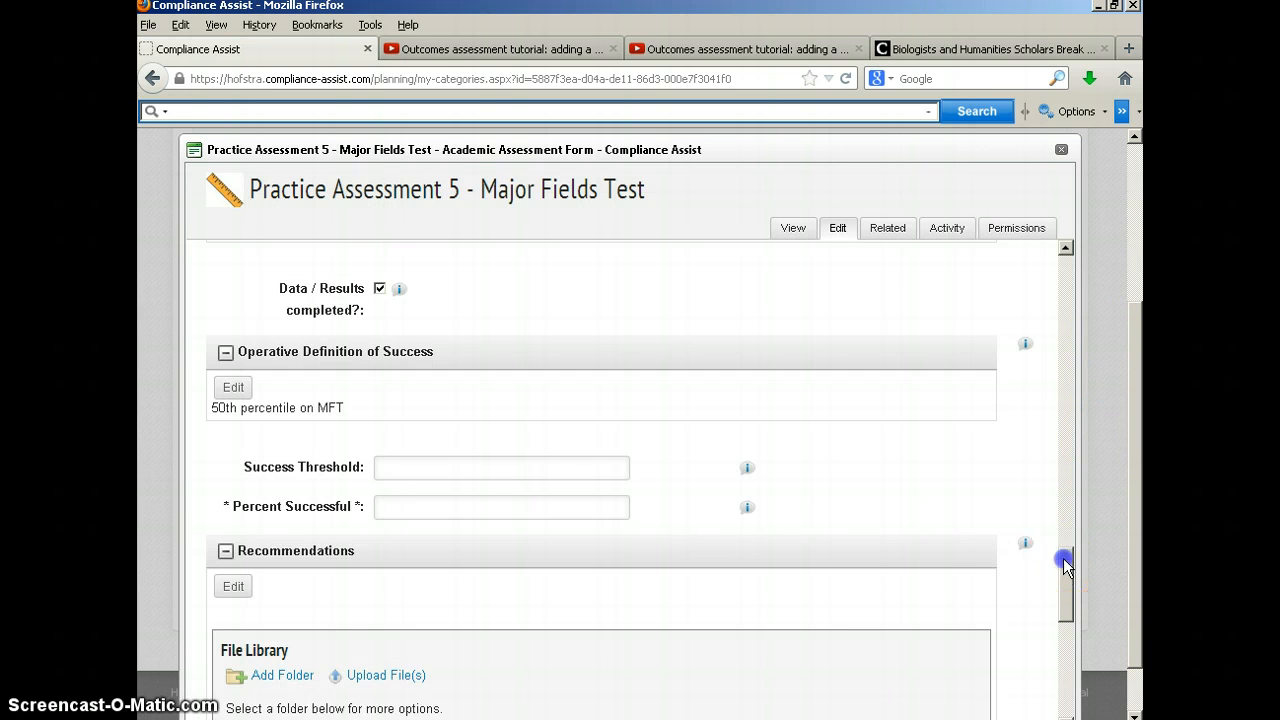
Set the Success Threshold to 50 and Percent Successful to 62.
mouse_move(1063, 558)
mouse_down()
mouse_move(1063, 581)
mouse_move(1063, 563)
mouse_up()
click(423, 440)
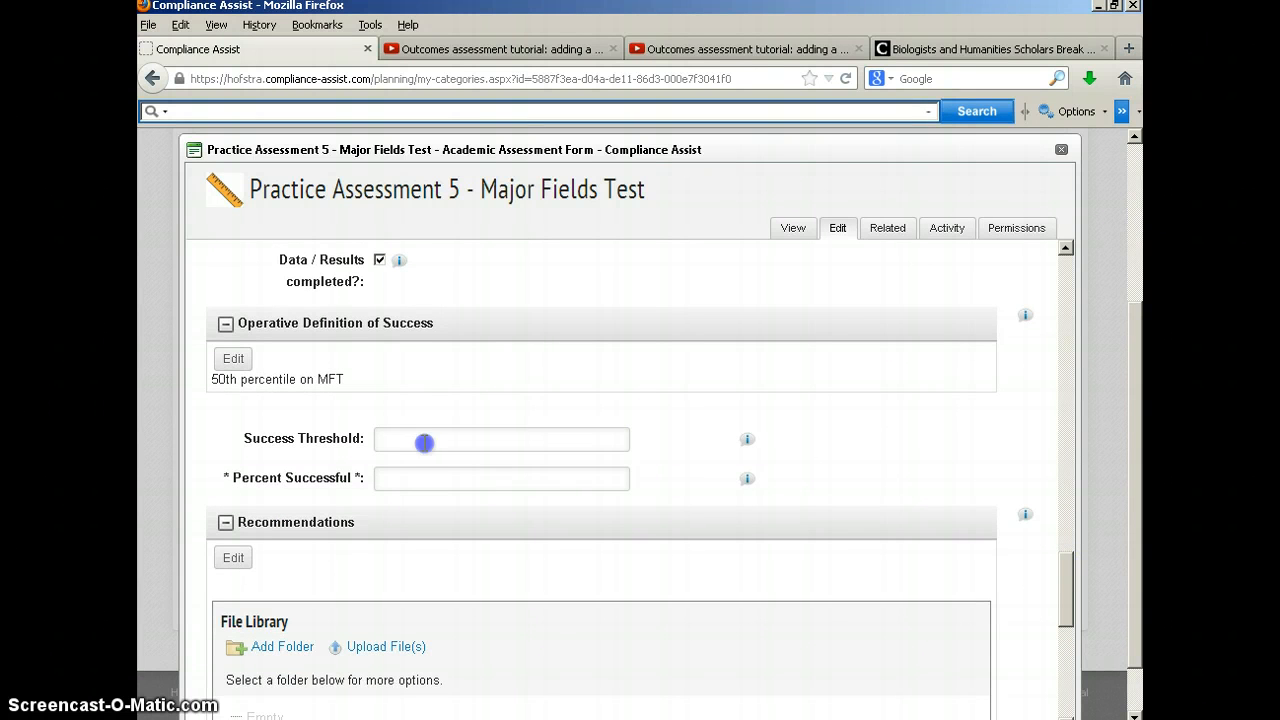
text(50)
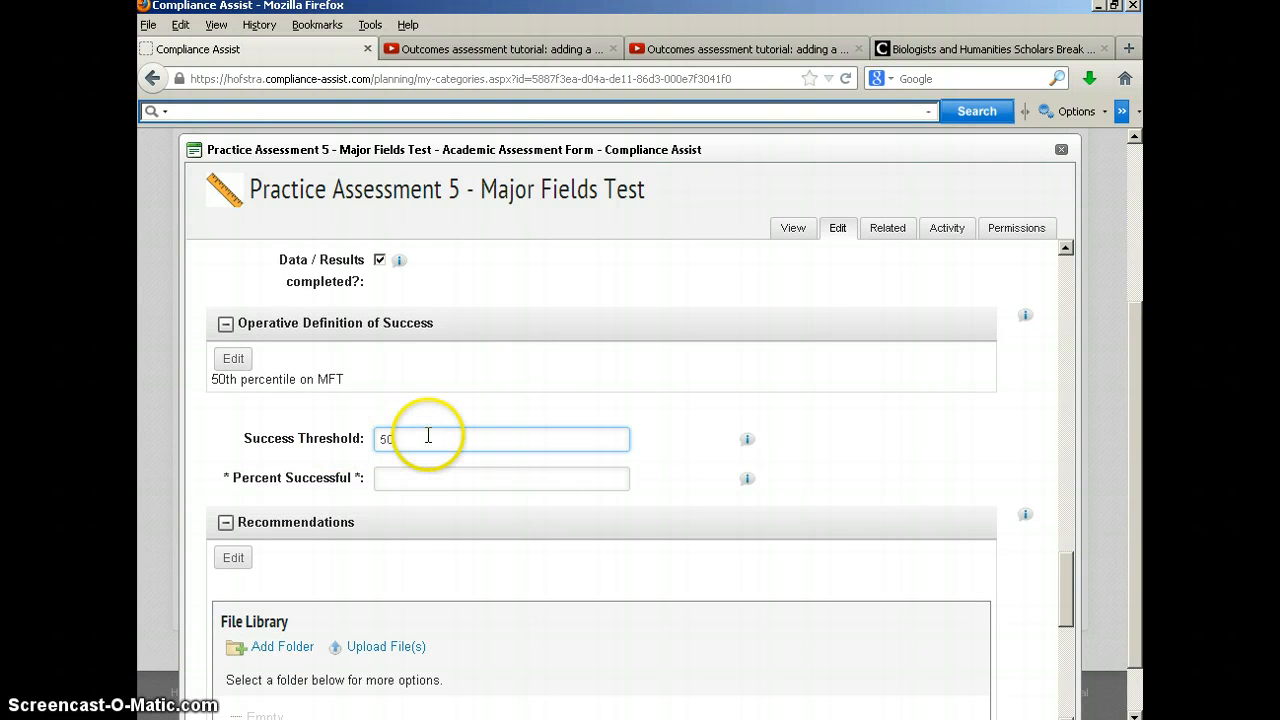
click(414, 477)
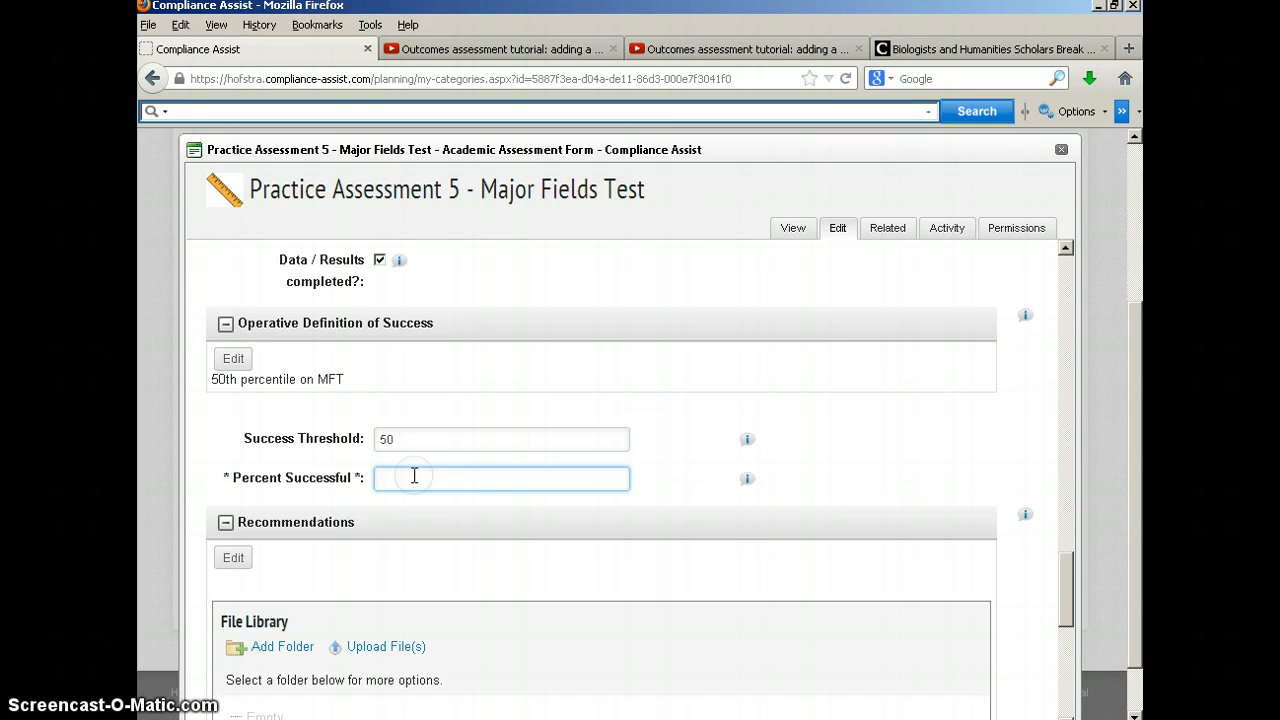
text(62)
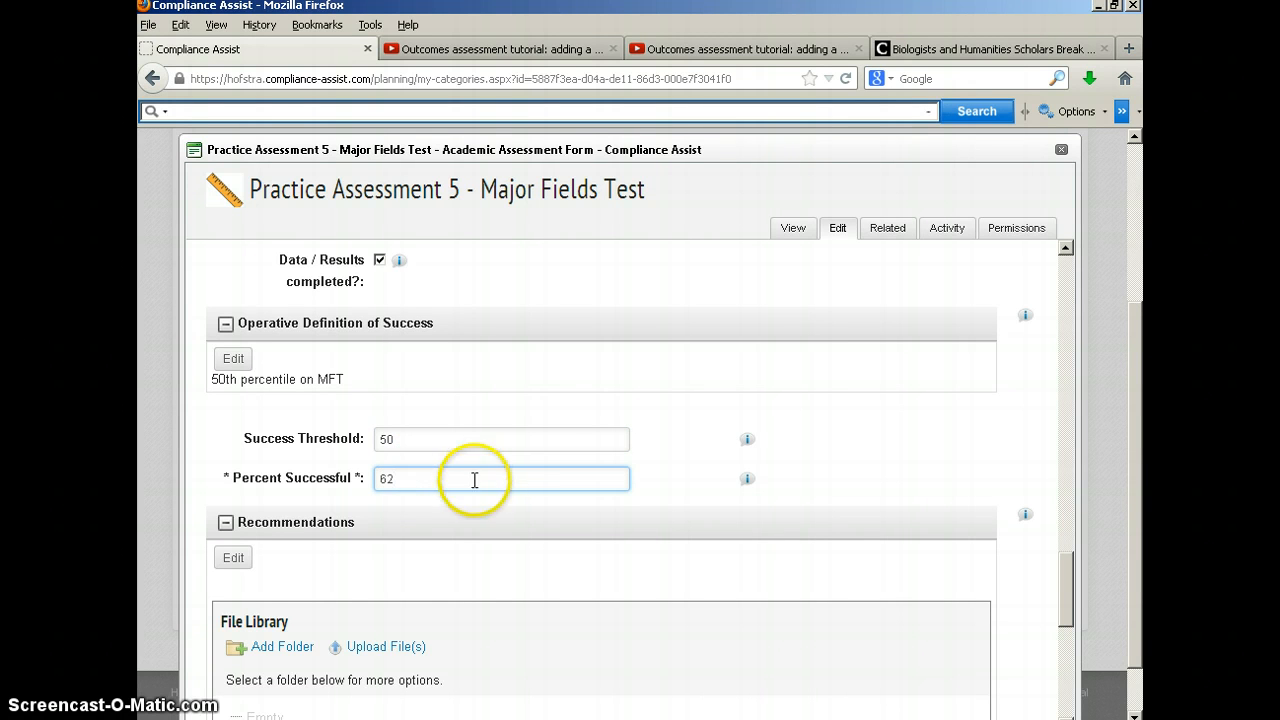
Mark both the Recommendations and the Implementation (closing the loop) sections as completed.
scroll(255, 570, down, 1)
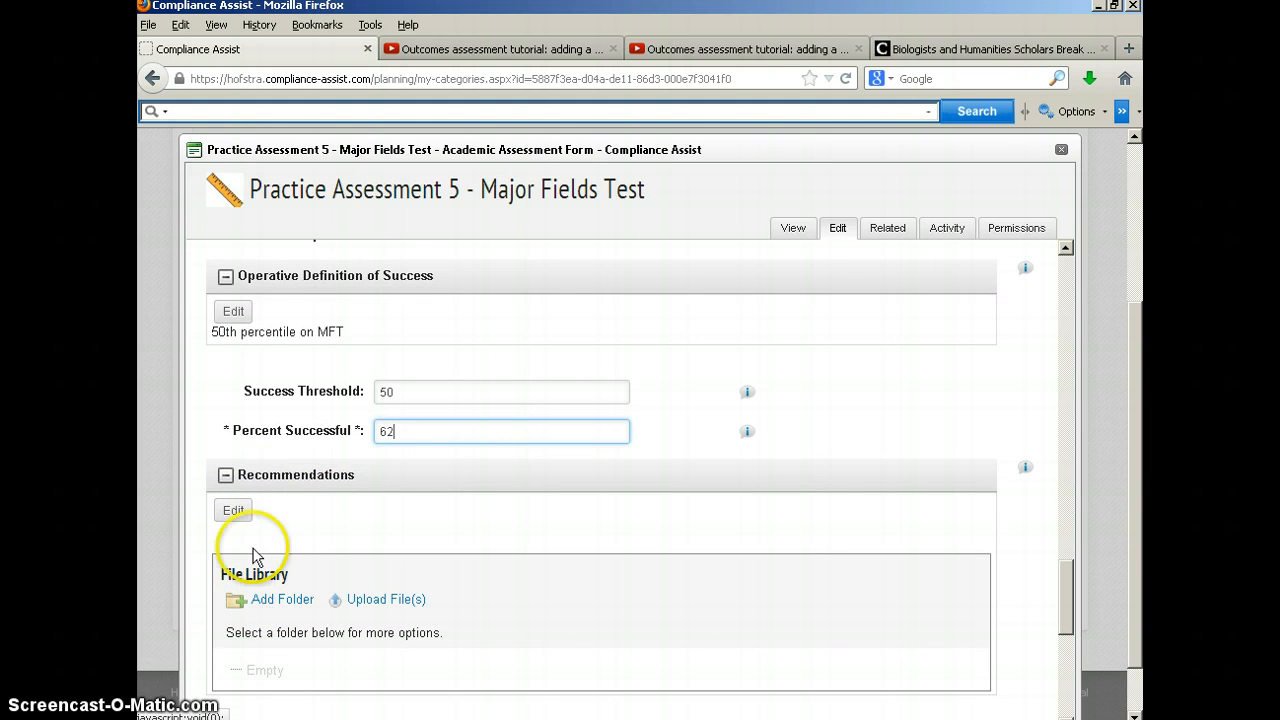
drag(1068, 570, 1068, 612)
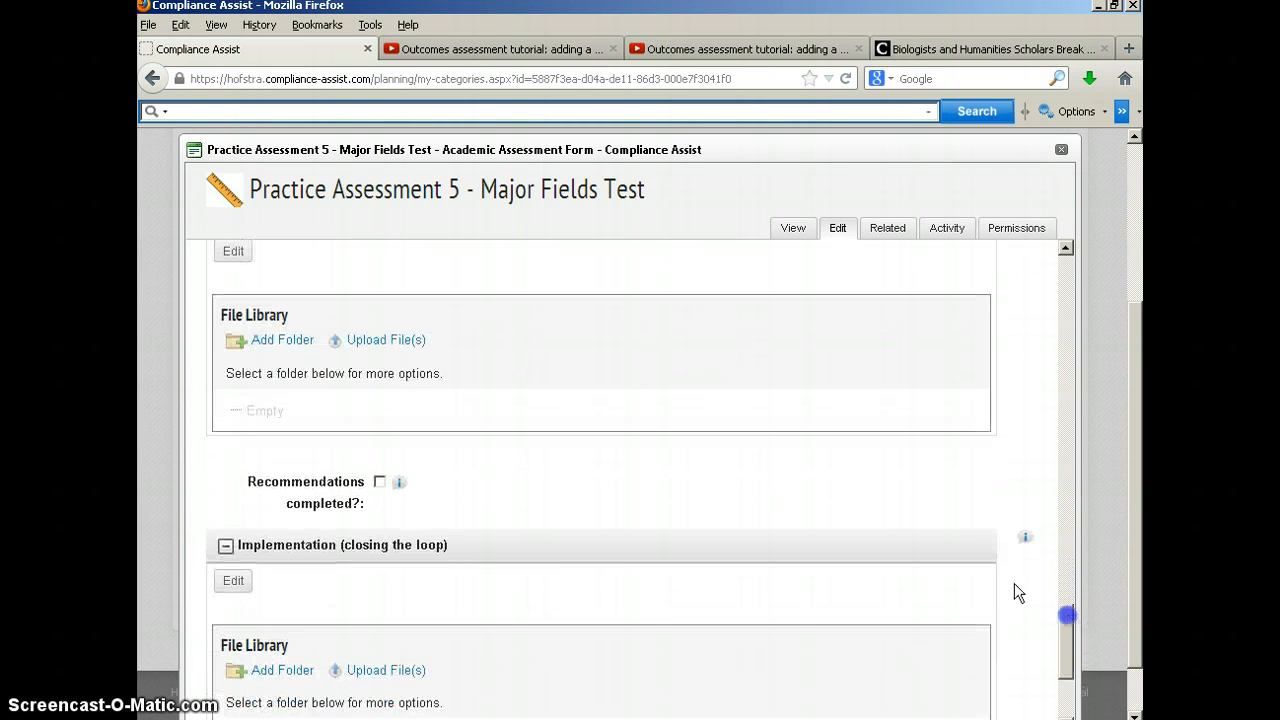
click(379, 481)
scroll(952, 464, down, 2)
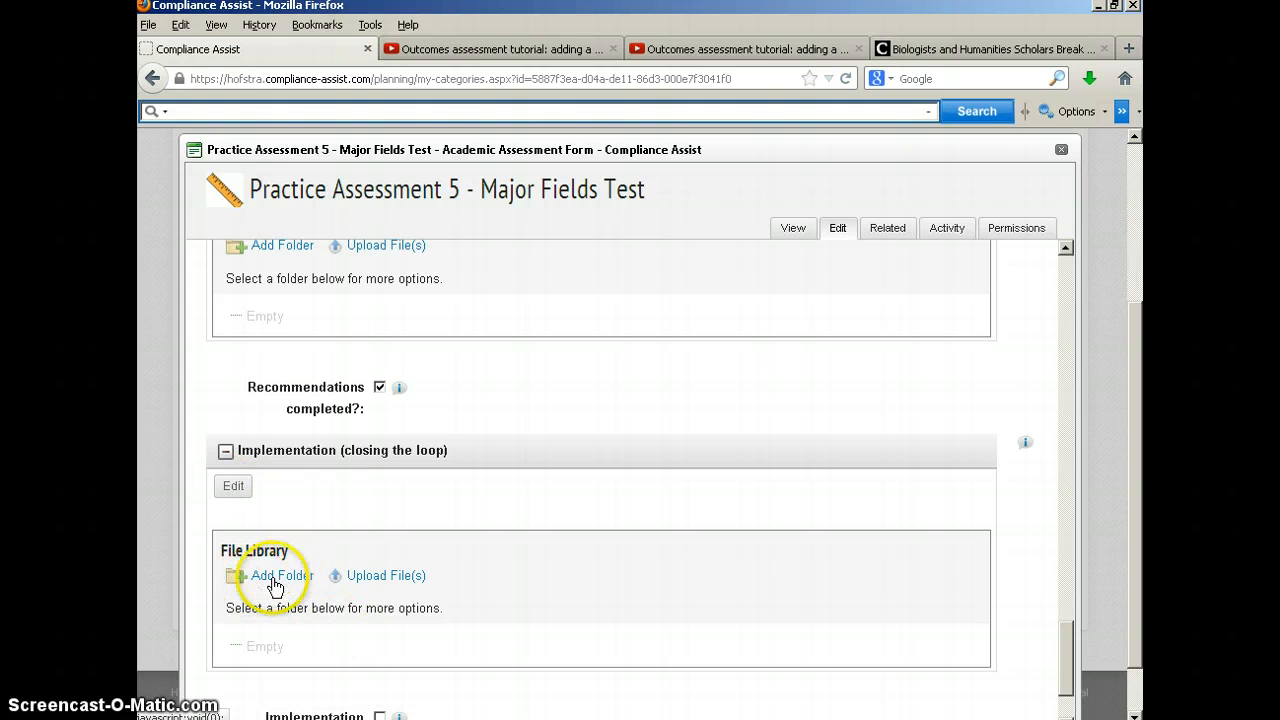
mouse_move(1057, 700)
mouse_down()
mouse_move(1057, 711)
mouse_move(1066, 692)
mouse_up()
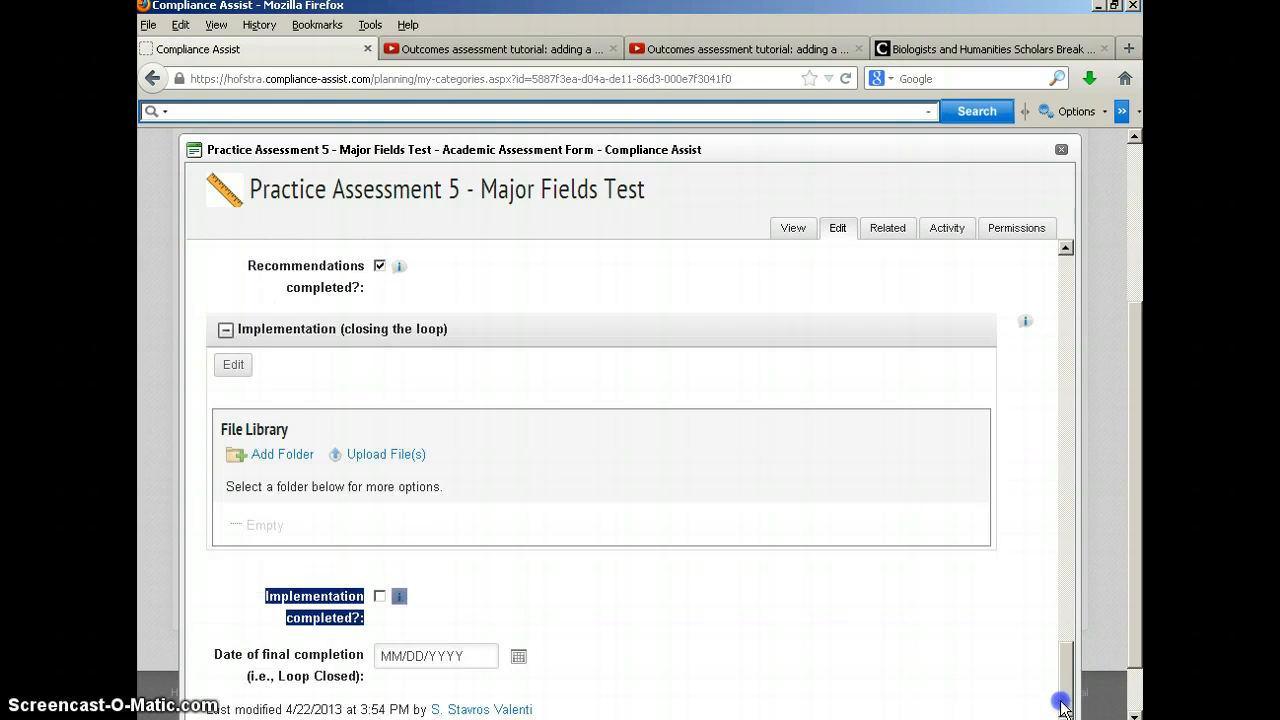
click(380, 596)
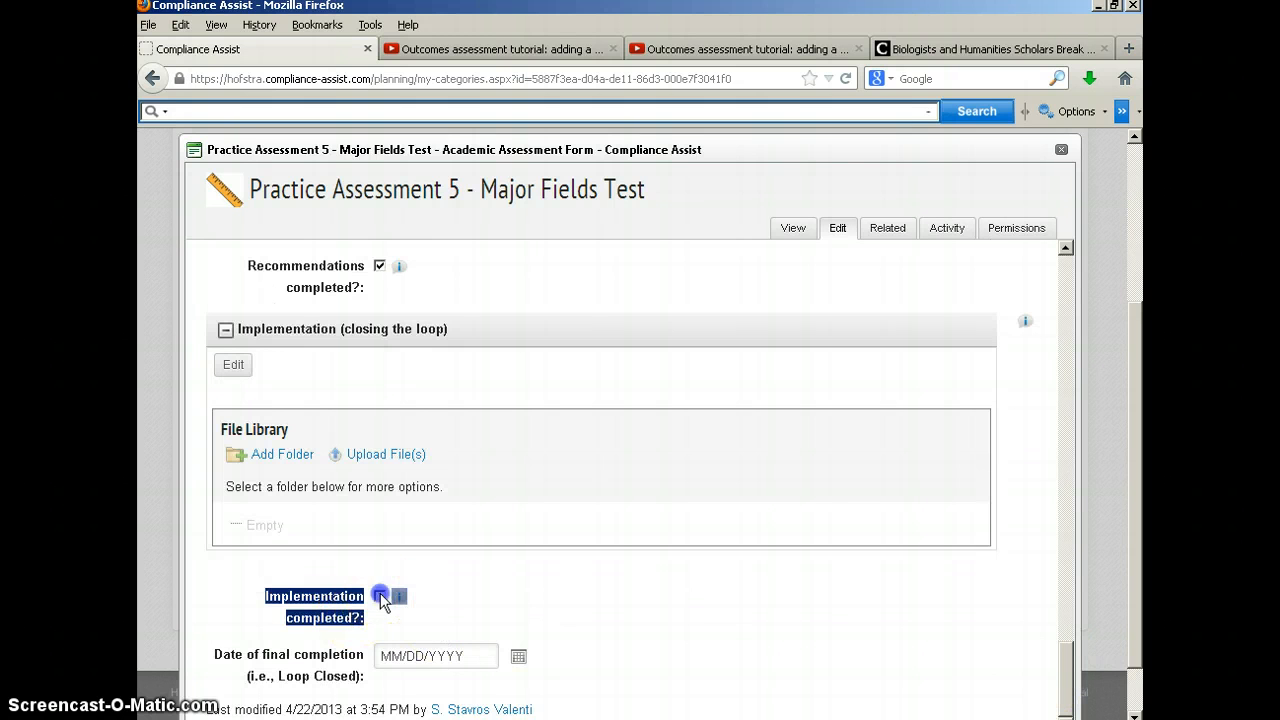
Set the date of final completion to 4/22/2013, and save and close the assessment form.
click(519, 659)
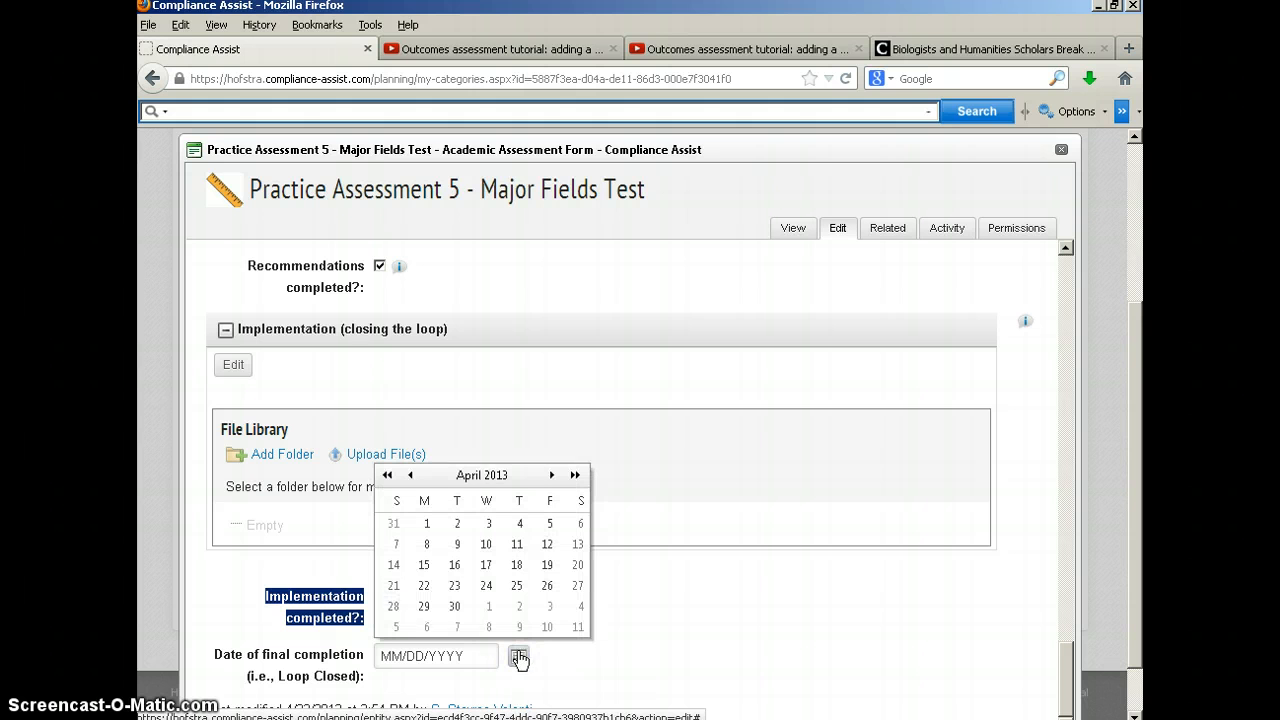
click(426, 588)
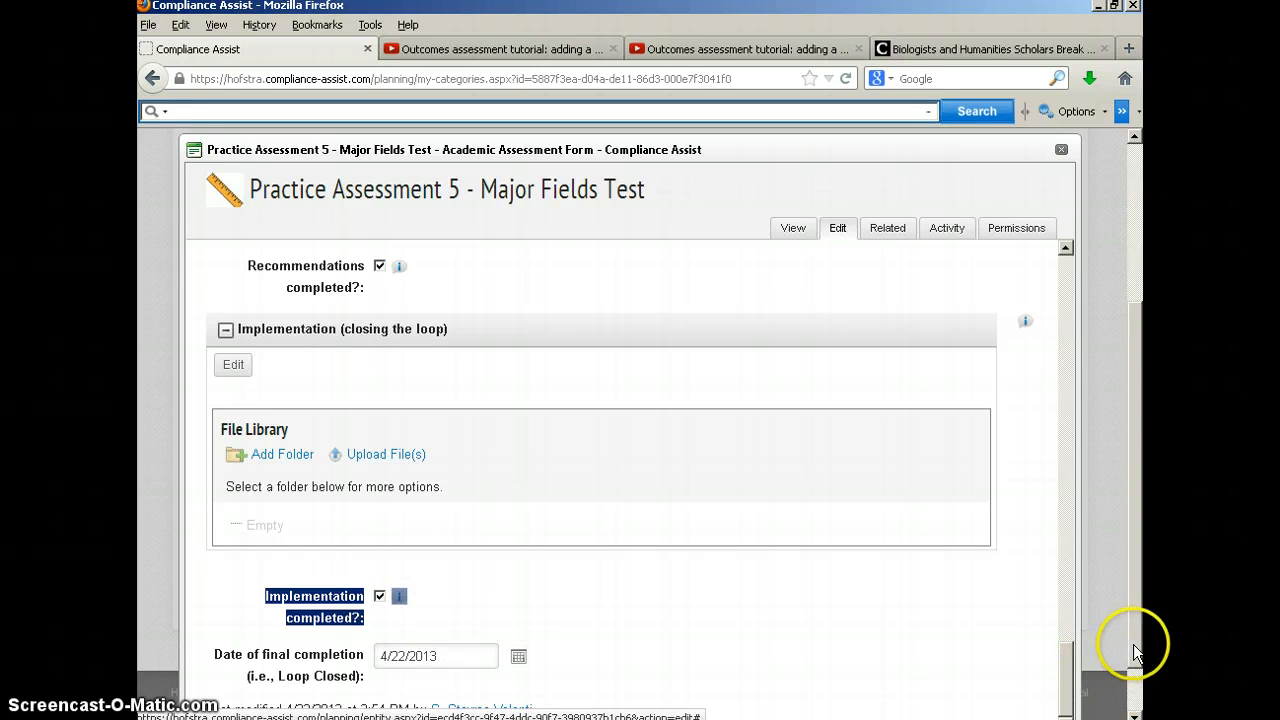
scroll(1133, 644, down, 1)
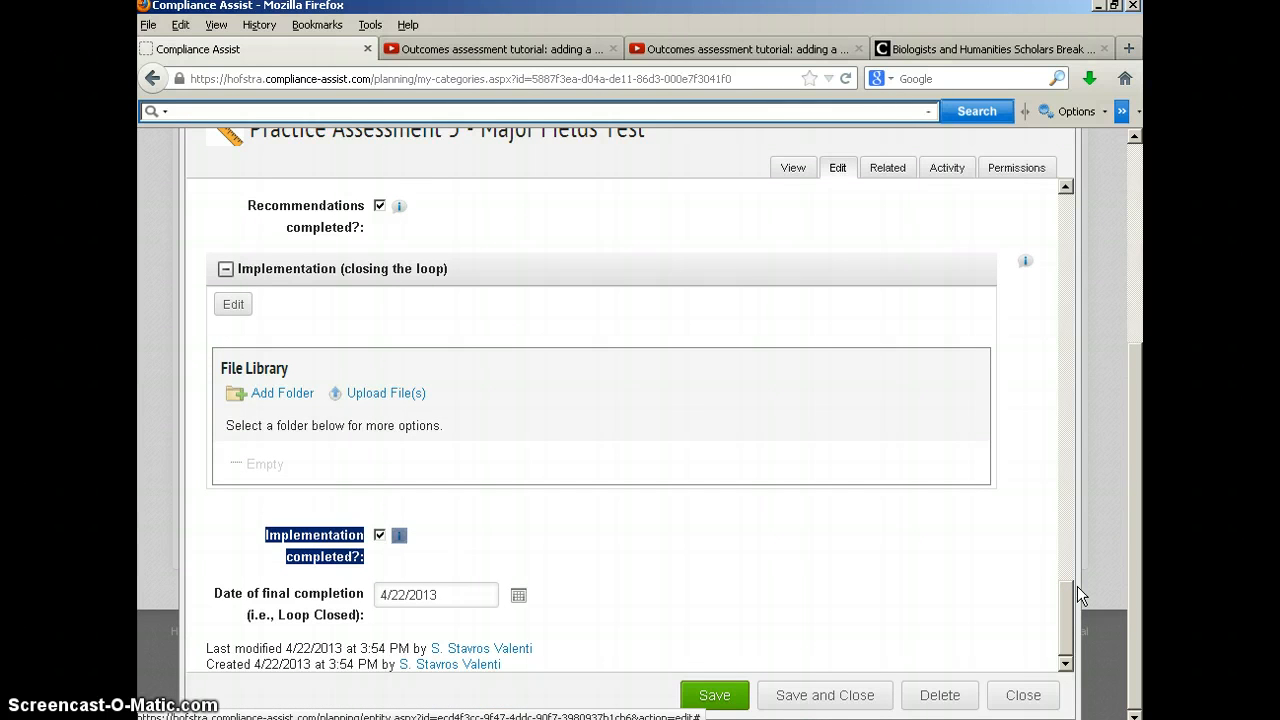
click(810, 697)
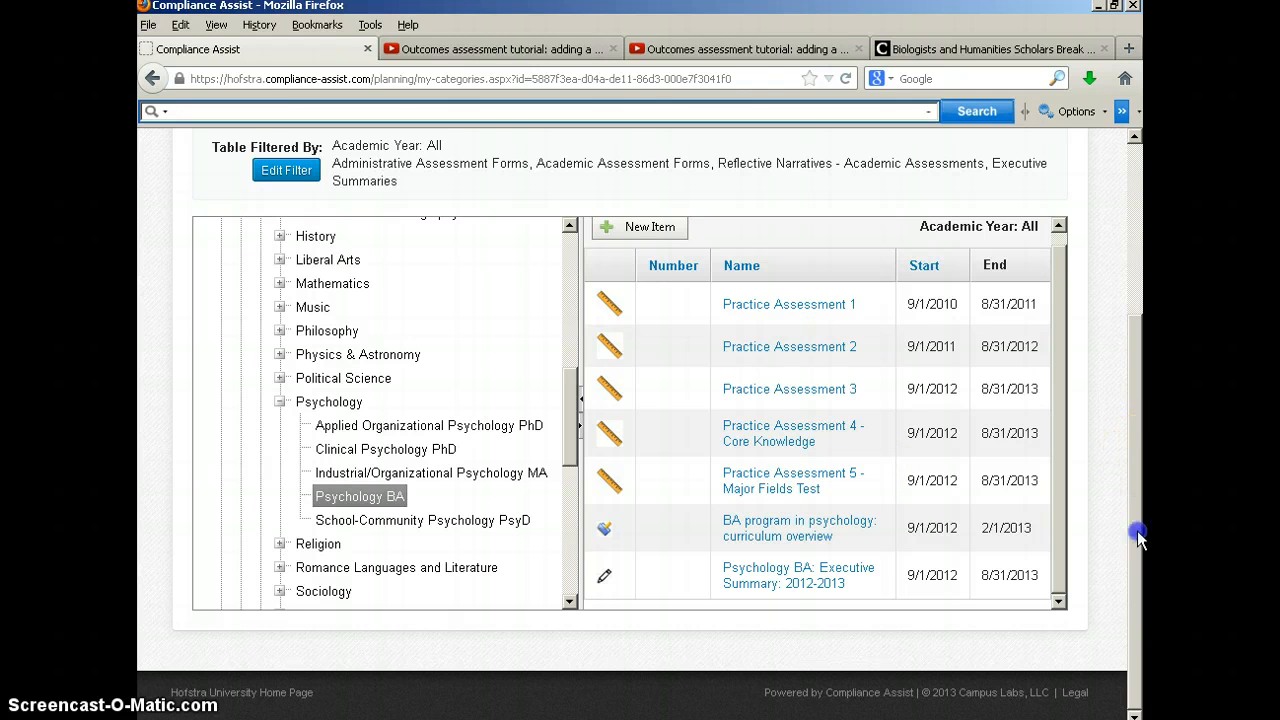
click(794, 634)
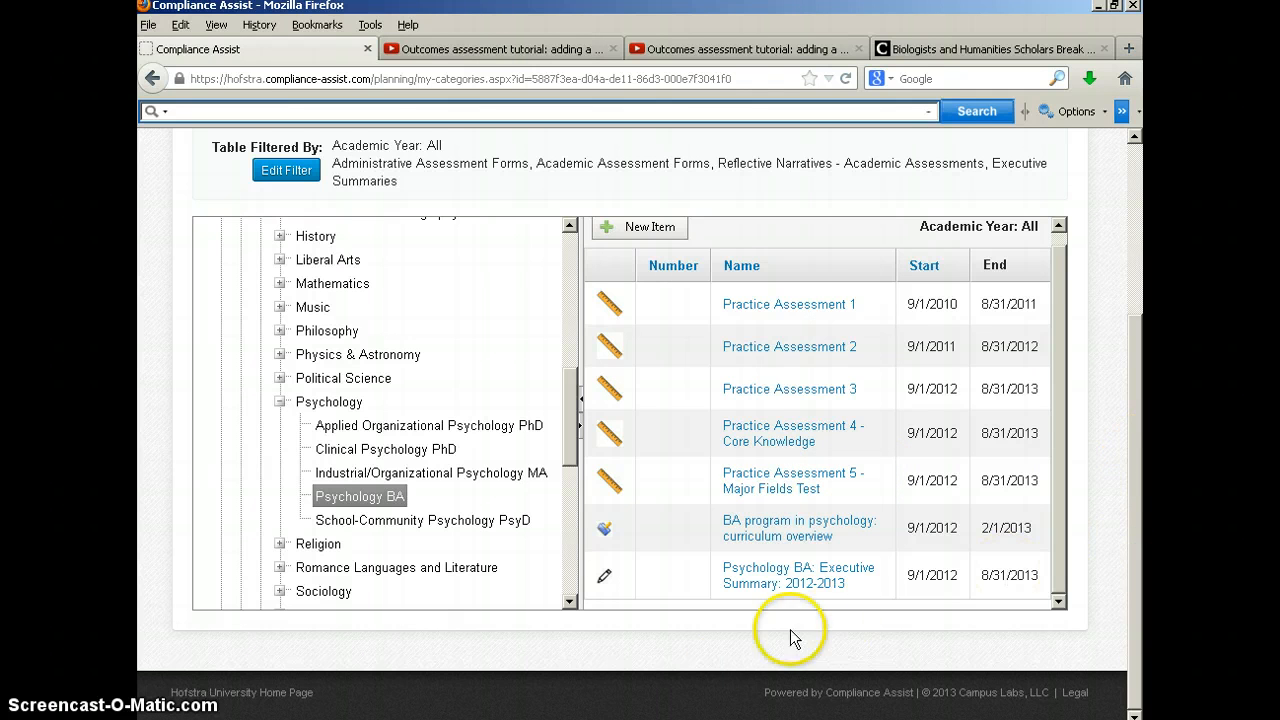